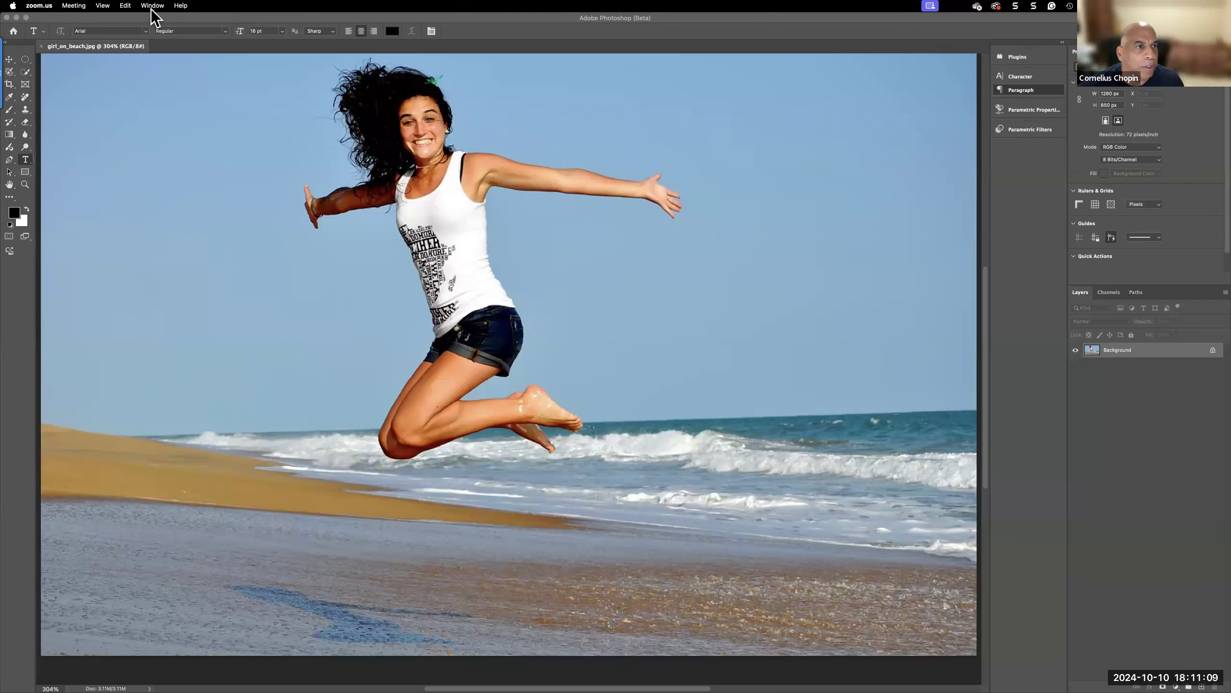
# Bring Photoshop to the front and drag the contextual task bar higher over the beach photo
pyautogui.click(213, 232)
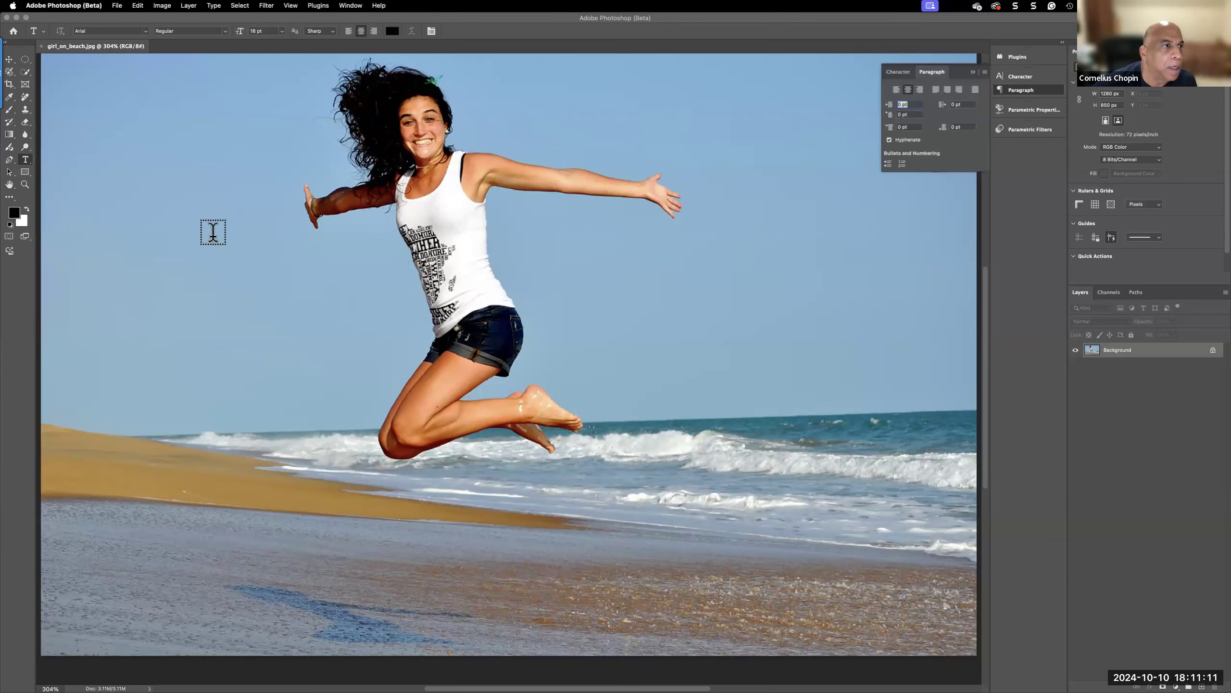
pyautogui.click(349, 6)
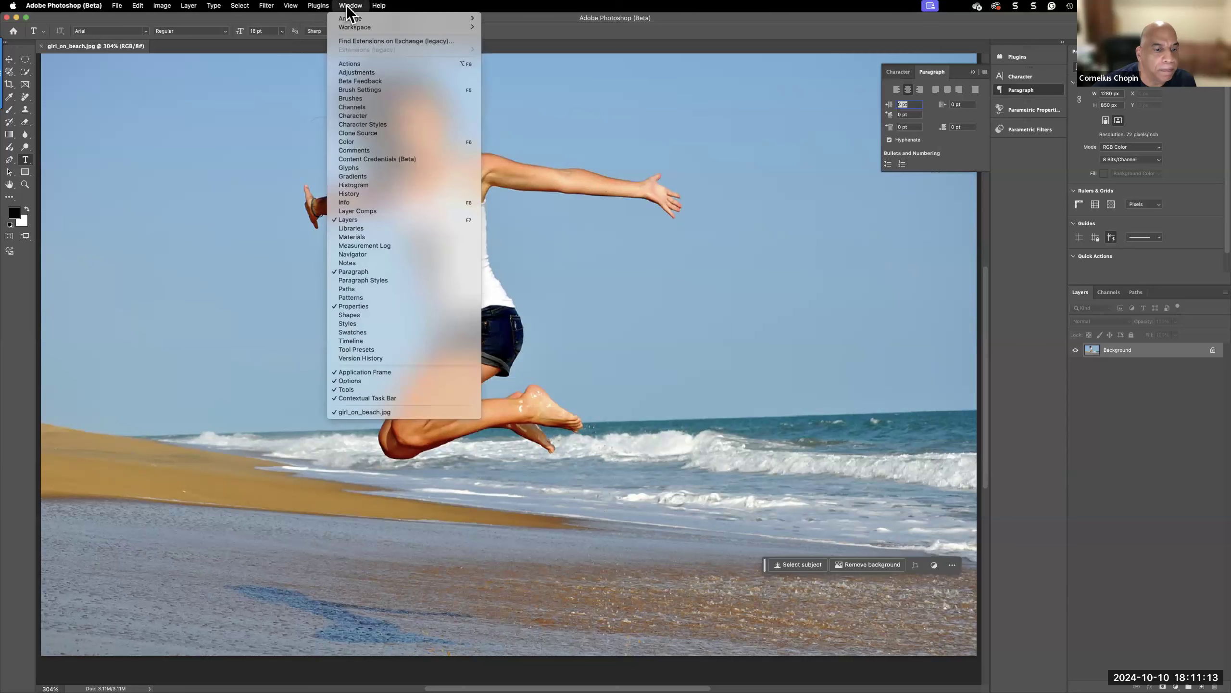
pyautogui.click(766, 568)
pyautogui.moveTo(766, 570); pyautogui.dragTo(709, 323)
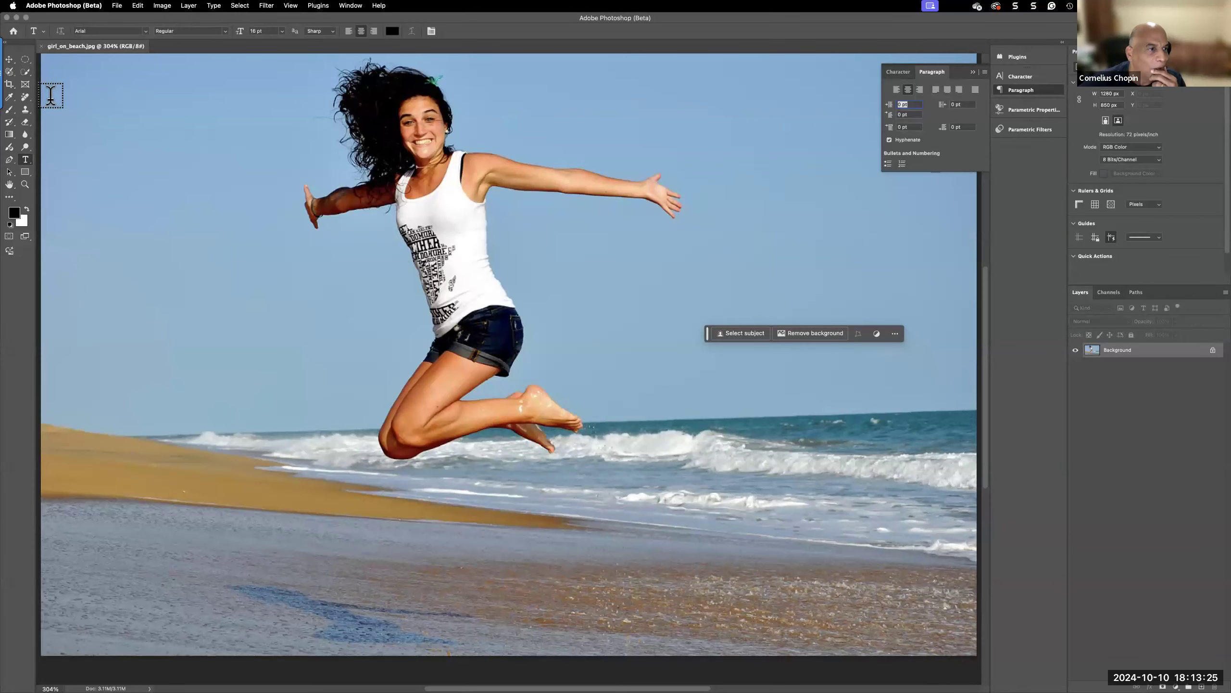
# Pick the Quick Selection Tool from the selection tools flyout
pyautogui.click(25, 72)
pyautogui.rightClick(26, 76)
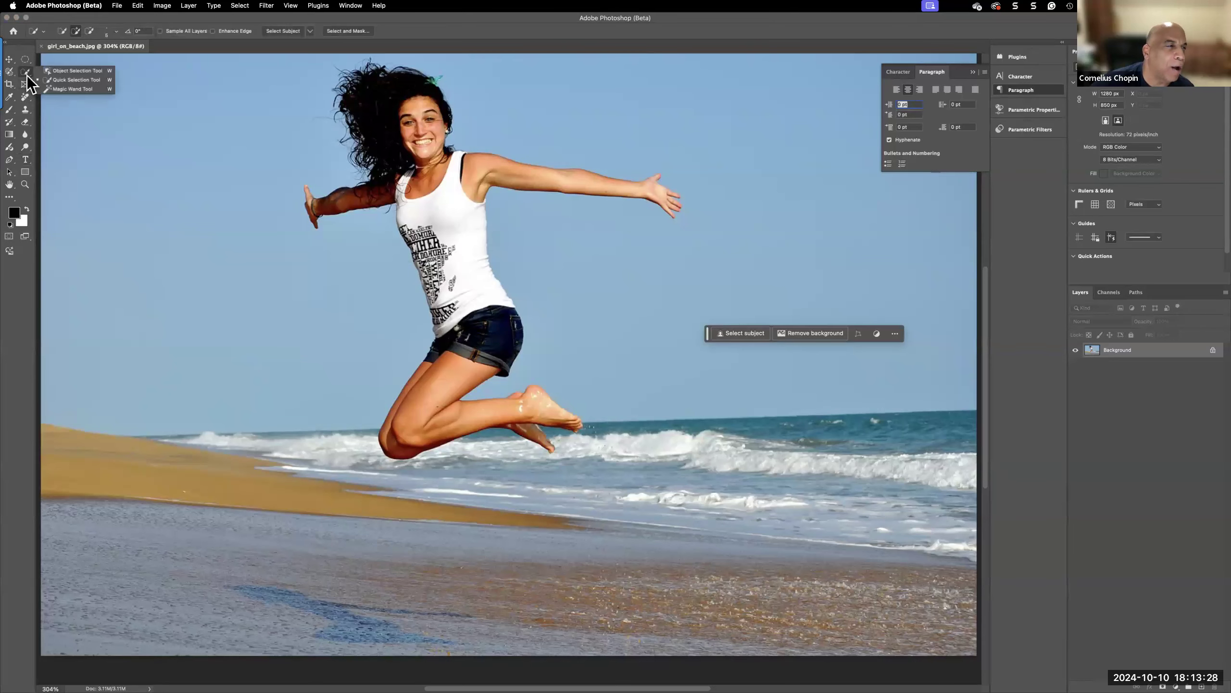
pyautogui.click(83, 81)
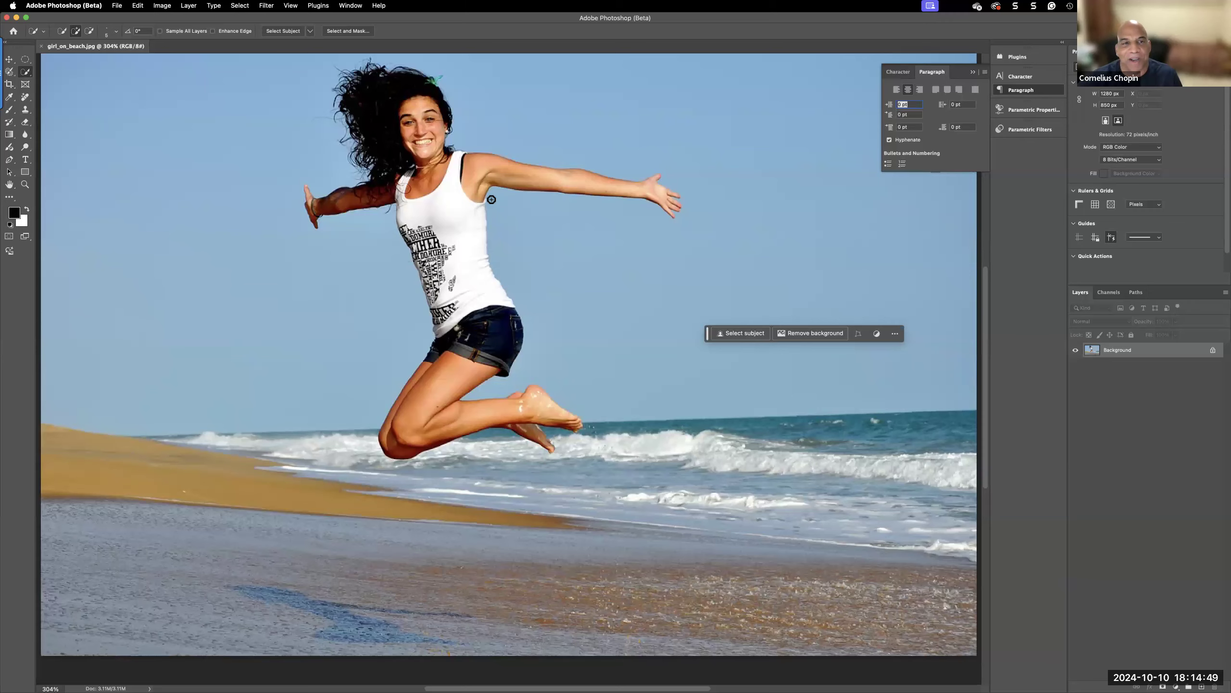
# Paint a quick selection over the woman's hair, arms, tank top and denim shorts
pyautogui.scroll(3, 491, 199)
pyautogui.hscroll(-3, 491, 199)
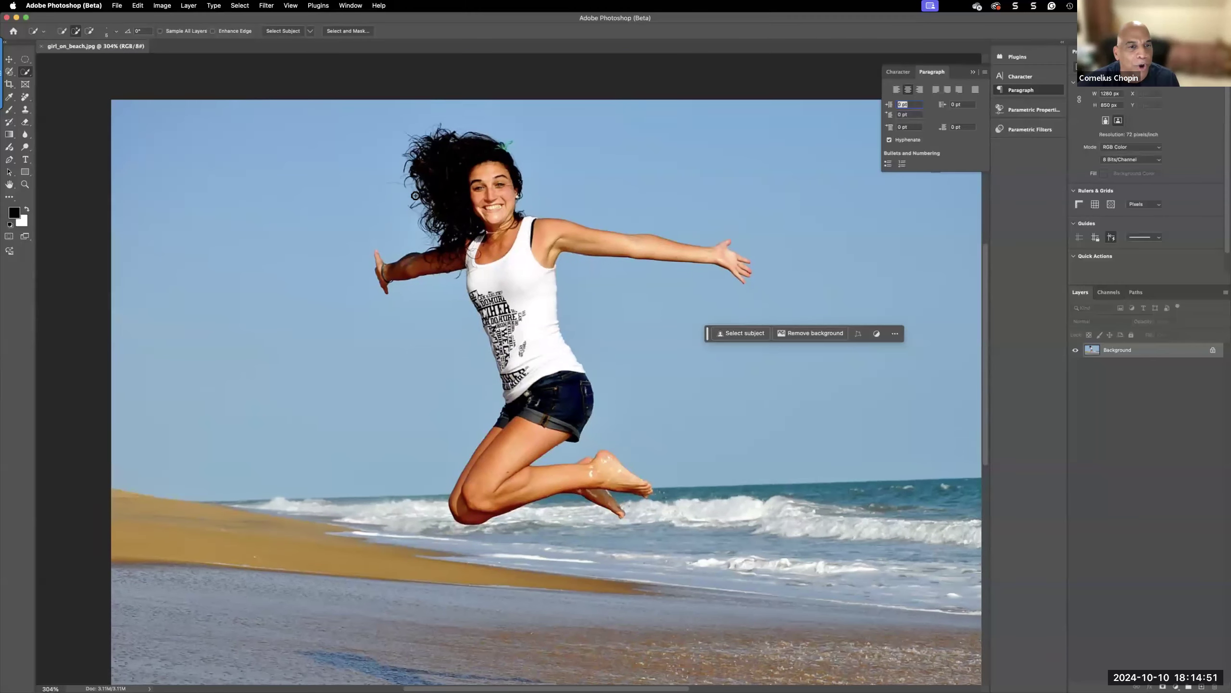
pyautogui.scroll(-3, 416, 195)
pyautogui.hscroll(2, 403, 194)
pyautogui.moveTo(449, 188)
pyautogui.mouseDown()
pyautogui.moveTo(414, 100)
pyautogui.moveTo(471, 196)
pyautogui.mouseUp()
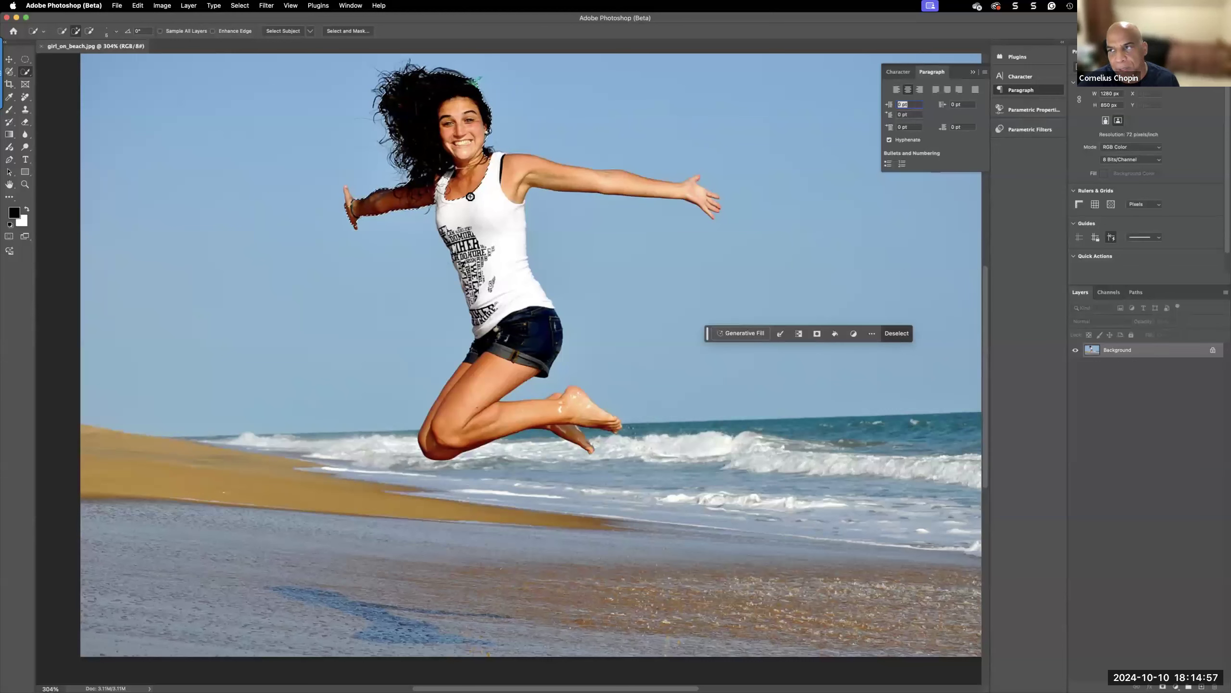
pyautogui.moveTo(500, 178); pyautogui.dragTo(702, 194)
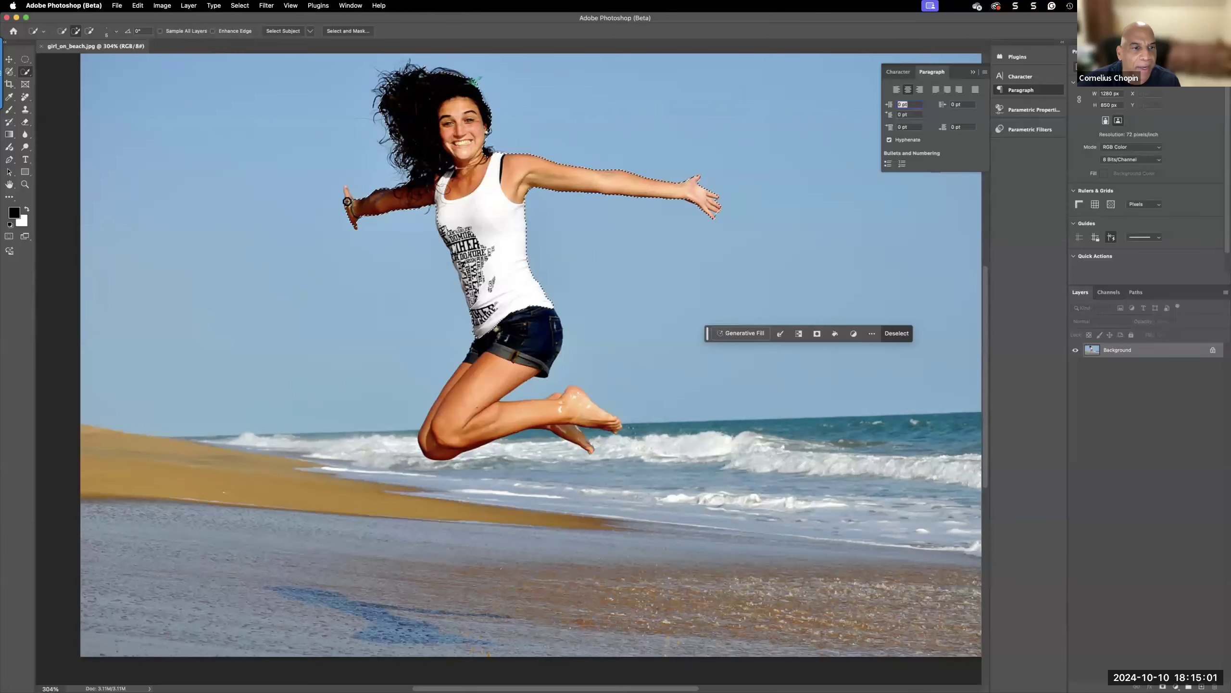
pyautogui.moveTo(492, 274)
pyautogui.mouseDown()
pyautogui.moveTo(509, 353)
pyautogui.moveTo(485, 383)
pyautogui.mouseUp()
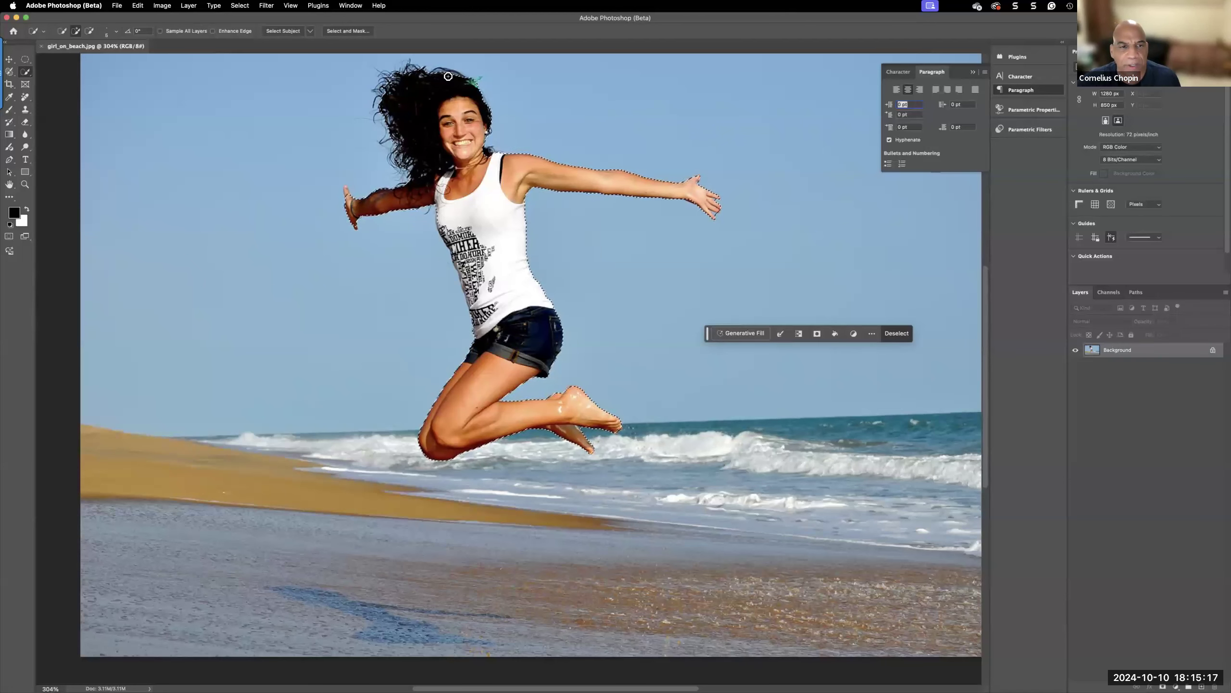
# Deselect the woman, trace a loose Lasso outline around her, then deselect again
pyautogui.click(26, 73)
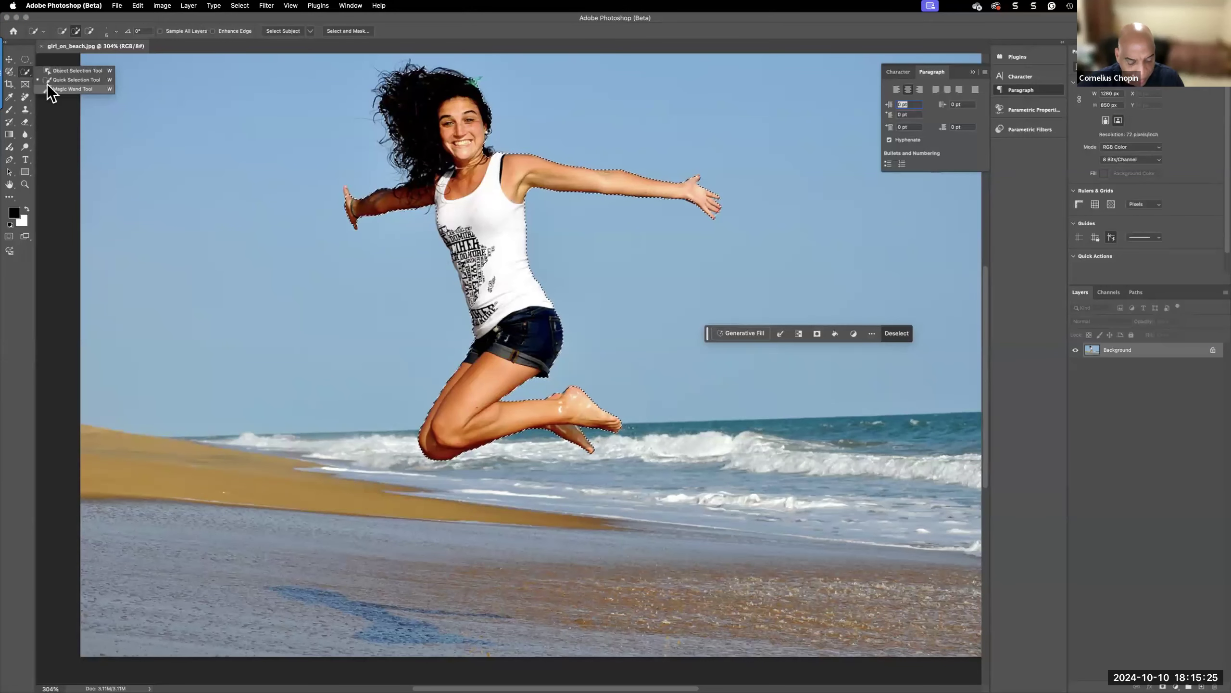
pyautogui.press('super+d')
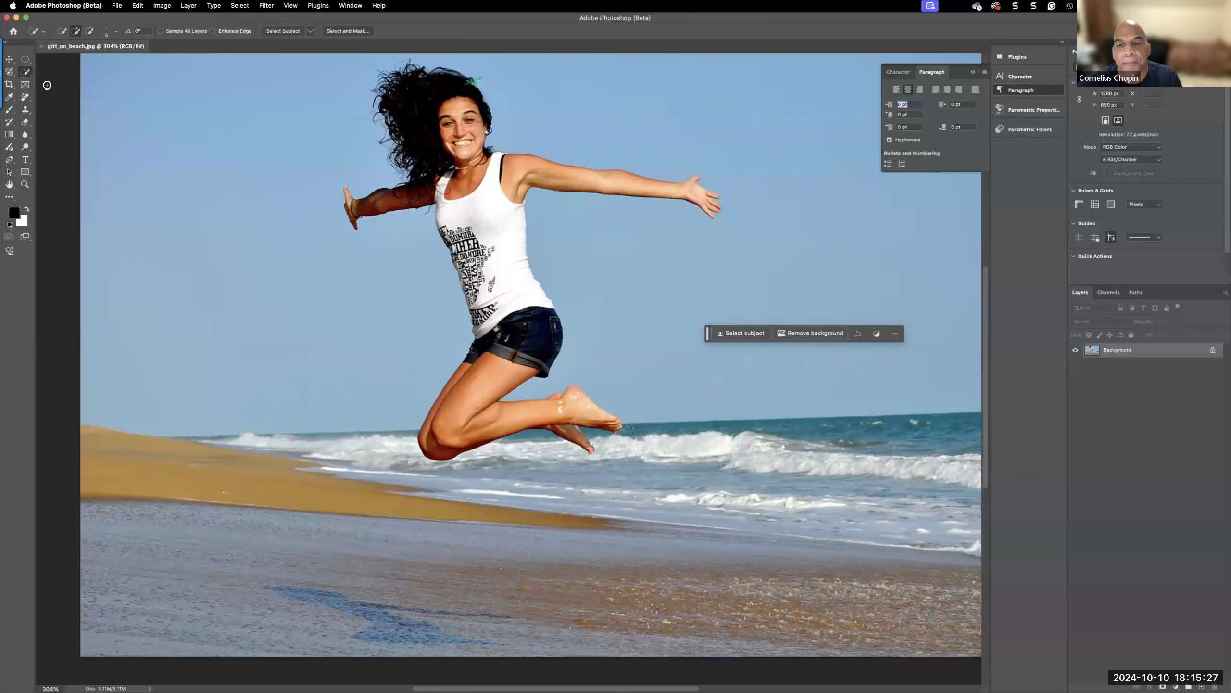
pyautogui.click(26, 72)
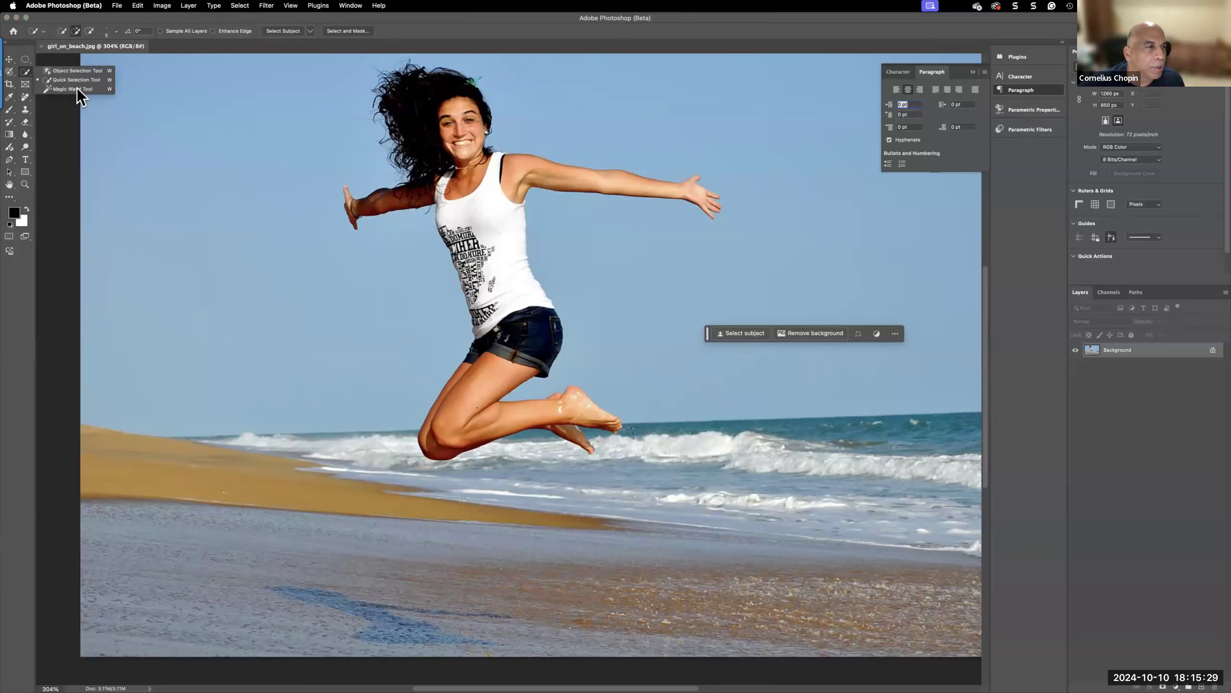
pyautogui.click(10, 73)
pyautogui.rightClick(11, 72)
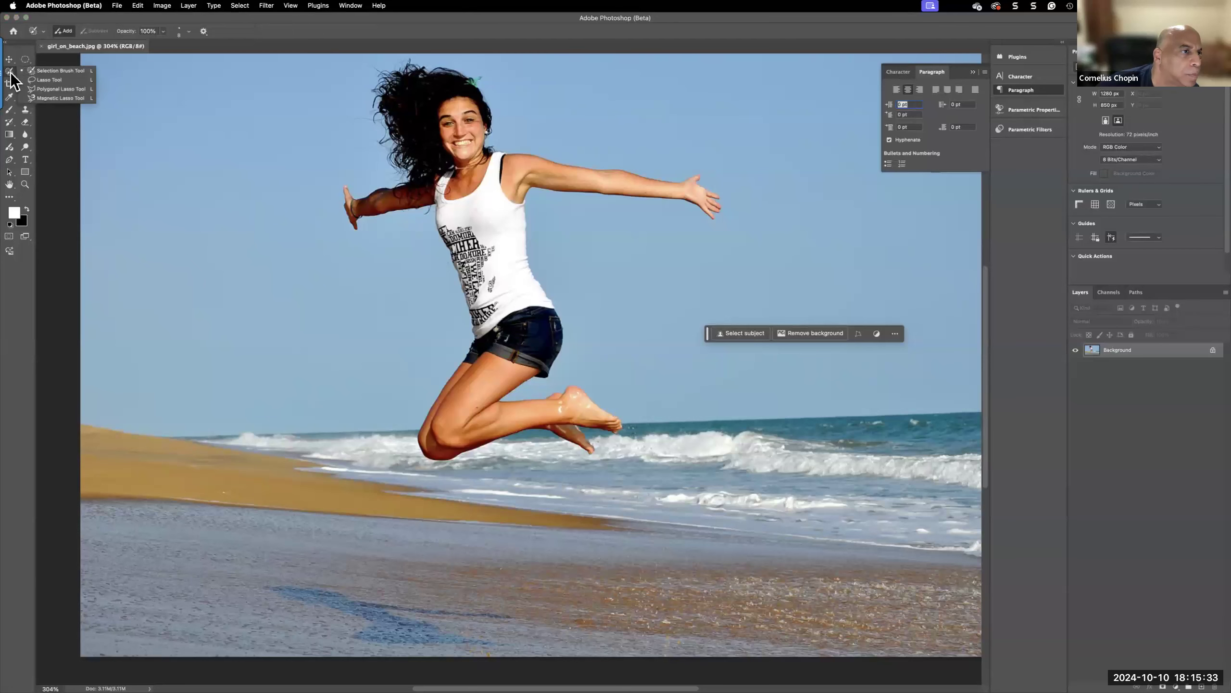
pyautogui.click(49, 72)
pyautogui.moveTo(372, 165)
pyautogui.mouseDown()
pyautogui.moveTo(352, 78)
pyautogui.moveTo(382, 59)
pyautogui.moveTo(492, 84)
pyautogui.moveTo(505, 132)
pyautogui.moveTo(521, 141)
pyautogui.moveTo(686, 158)
pyautogui.moveTo(727, 180)
pyautogui.moveTo(726, 223)
pyautogui.moveTo(538, 204)
pyautogui.moveTo(579, 348)
pyautogui.moveTo(574, 376)
pyautogui.moveTo(608, 384)
pyautogui.moveTo(619, 457)
pyautogui.moveTo(574, 466)
pyautogui.moveTo(538, 444)
pyautogui.moveTo(371, 444)
pyautogui.moveTo(445, 307)
pyautogui.moveTo(423, 210)
pyautogui.moveTo(353, 254)
pyautogui.moveTo(303, 217)
pyautogui.moveTo(370, 170)
pyautogui.mouseUp()
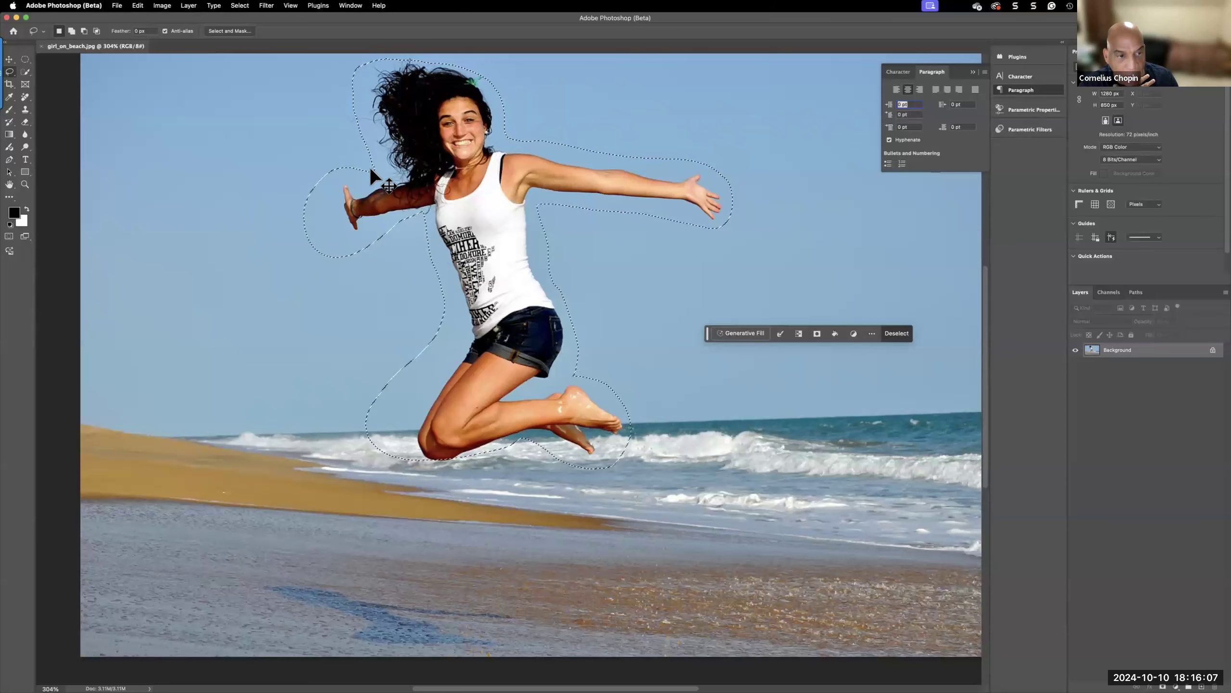
pyautogui.press('super+d')
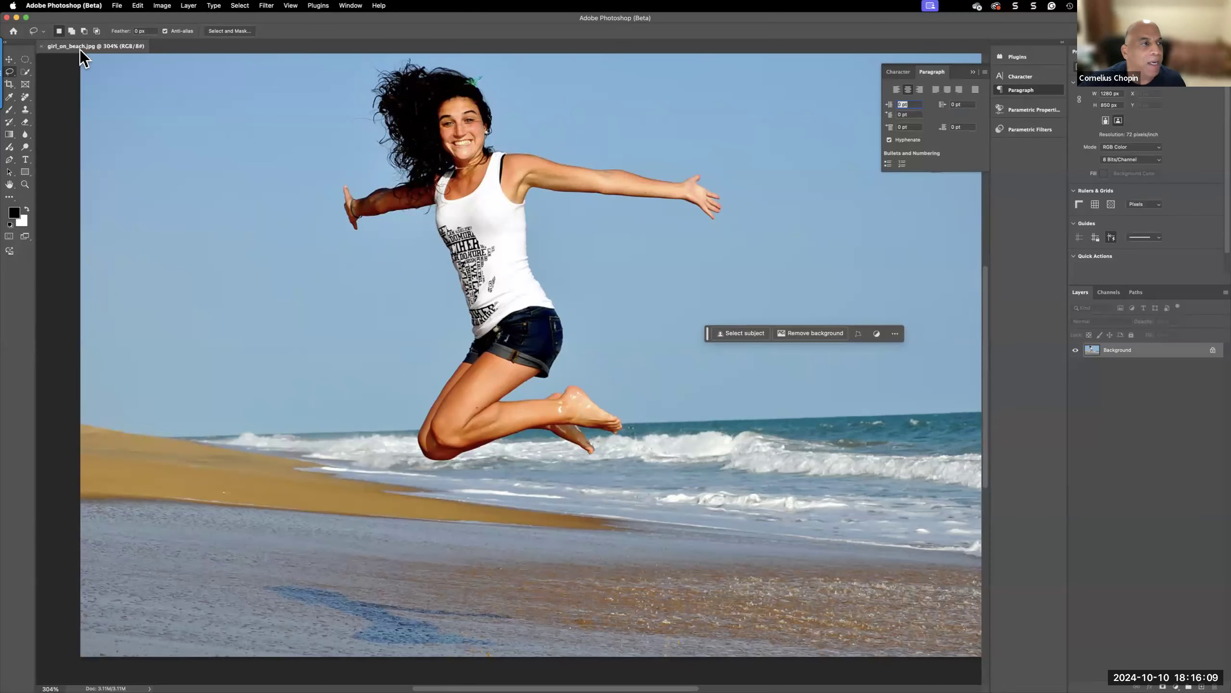
# Choose the Selection Brush Tool from the lasso tool flyout
pyautogui.click(25, 72)
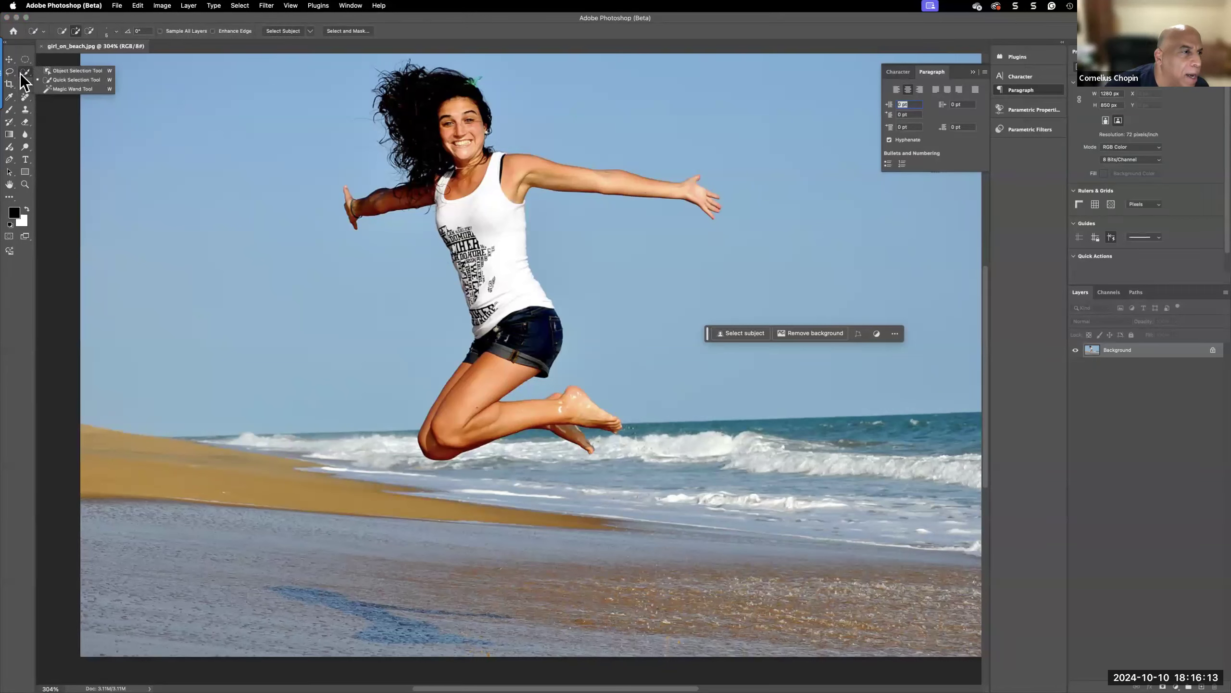
pyautogui.click(9, 71)
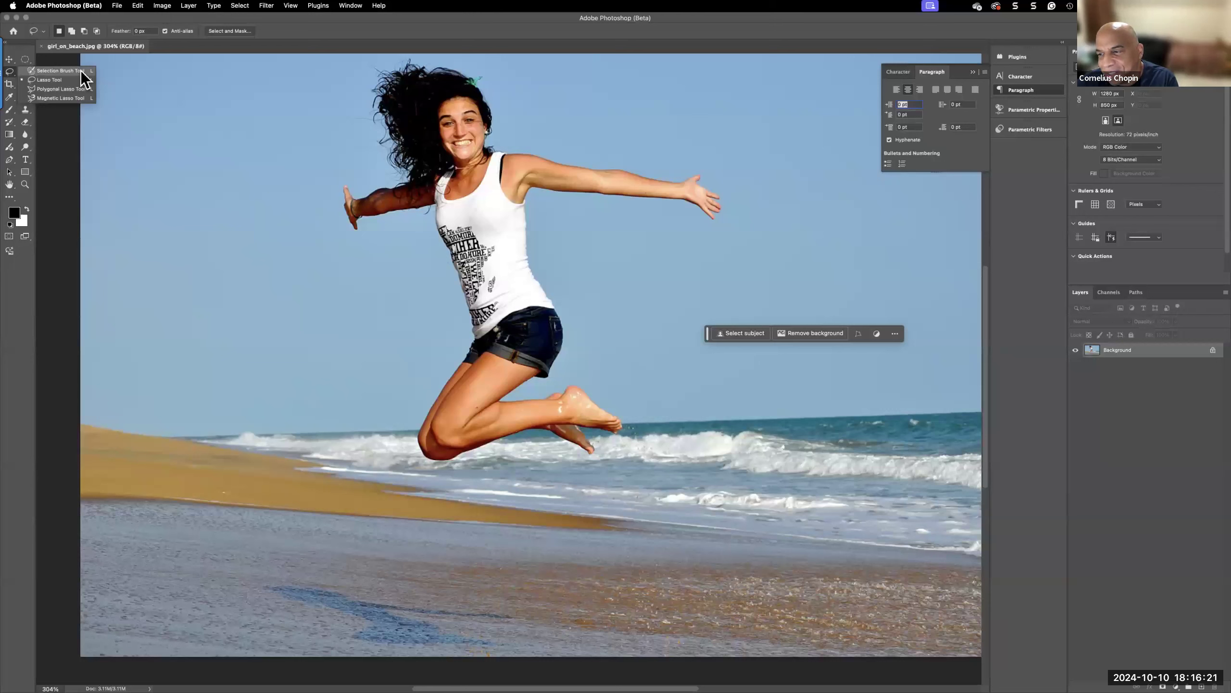
pyautogui.click(81, 69)
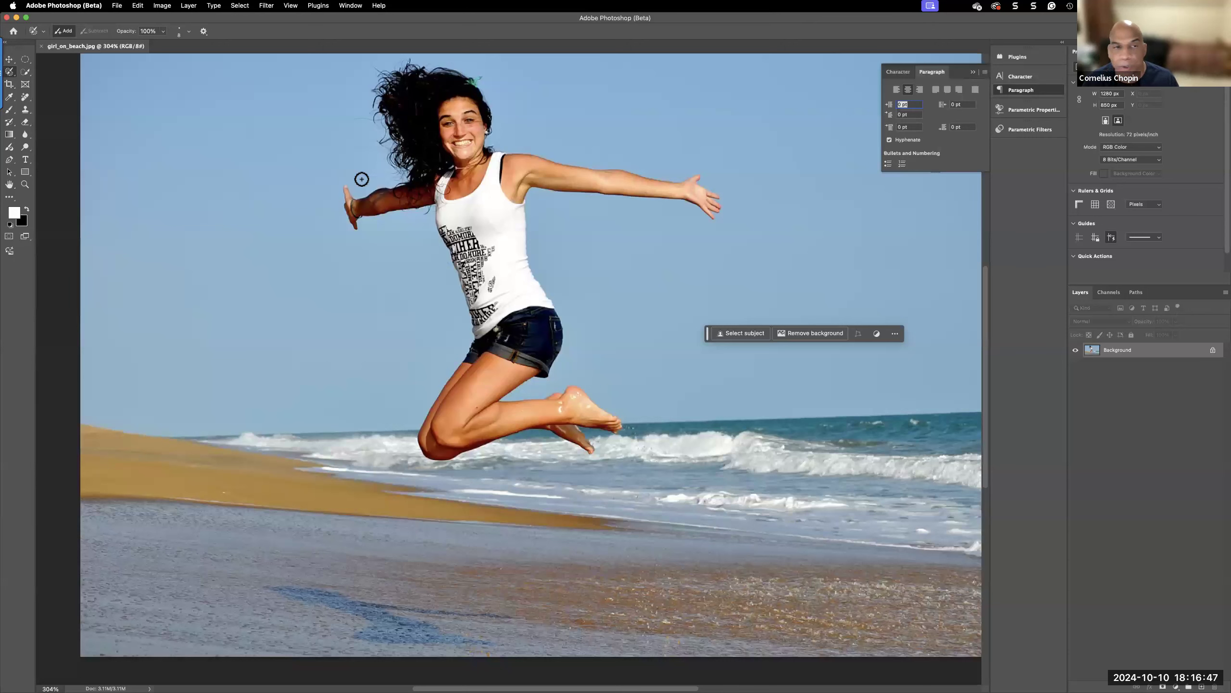
# Brush a loop around the jumping woman with a wide margin to select her
pyautogui.moveTo(329, 179)
pyautogui.mouseDown()
pyautogui.moveTo(364, 177)
pyautogui.moveTo(376, 160)
pyautogui.moveTo(362, 65)
pyautogui.moveTo(407, 57)
pyautogui.moveTo(451, 67)
pyautogui.moveTo(509, 128)
pyautogui.moveTo(759, 196)
pyautogui.moveTo(746, 223)
pyautogui.moveTo(556, 212)
pyautogui.moveTo(544, 242)
pyautogui.moveTo(589, 339)
pyautogui.moveTo(574, 369)
pyautogui.moveTo(620, 393)
pyautogui.moveTo(646, 434)
pyautogui.moveTo(625, 464)
pyautogui.moveTo(540, 438)
pyautogui.moveTo(436, 477)
pyautogui.moveTo(359, 428)
pyautogui.moveTo(441, 309)
pyautogui.moveTo(419, 227)
pyautogui.moveTo(387, 227)
pyautogui.moveTo(344, 259)
pyautogui.moveTo(331, 177)
pyautogui.mouseUp()
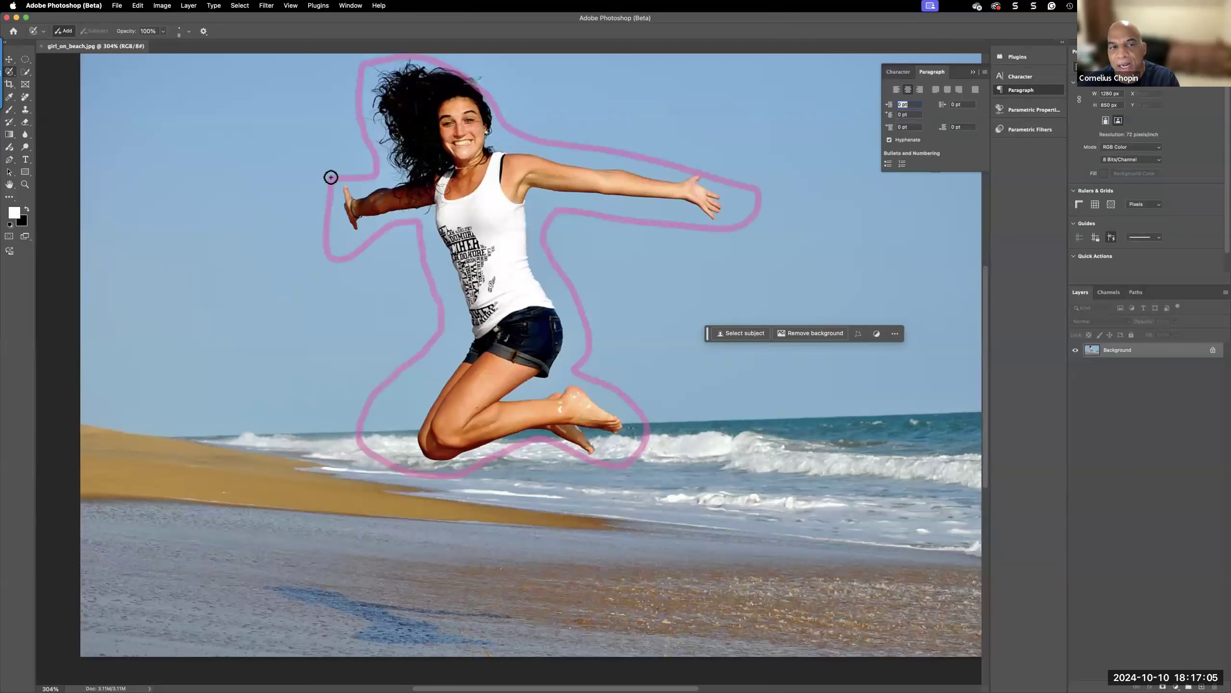
pyautogui.moveTo(330, 177); pyautogui.dragTo(331, 177)
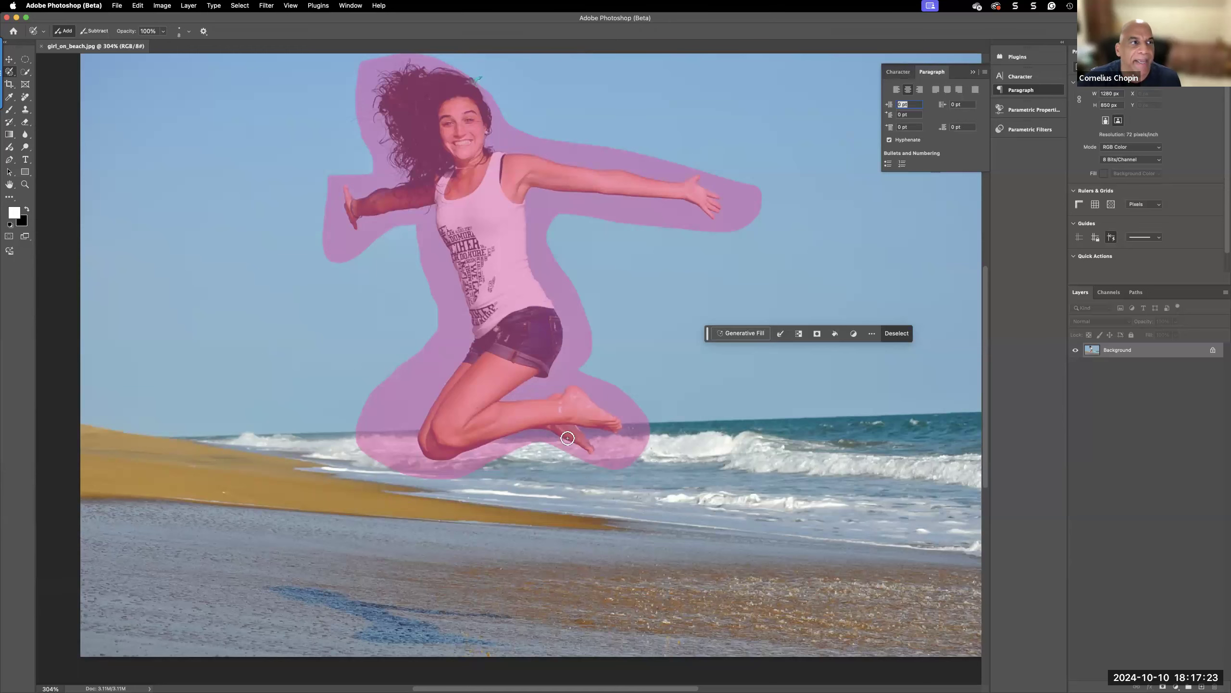
# Switch from the Crop tool to the Frame tool and clear the selection with Cmd+D
pyautogui.click(9, 84)
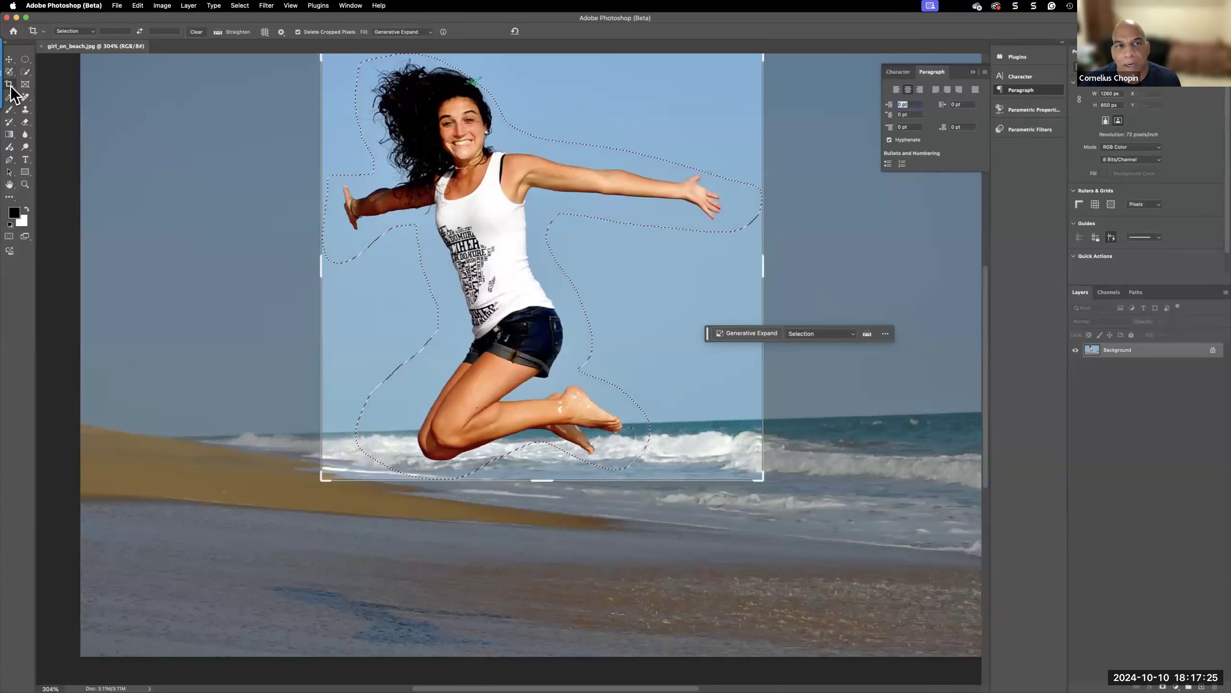
pyautogui.click(25, 85)
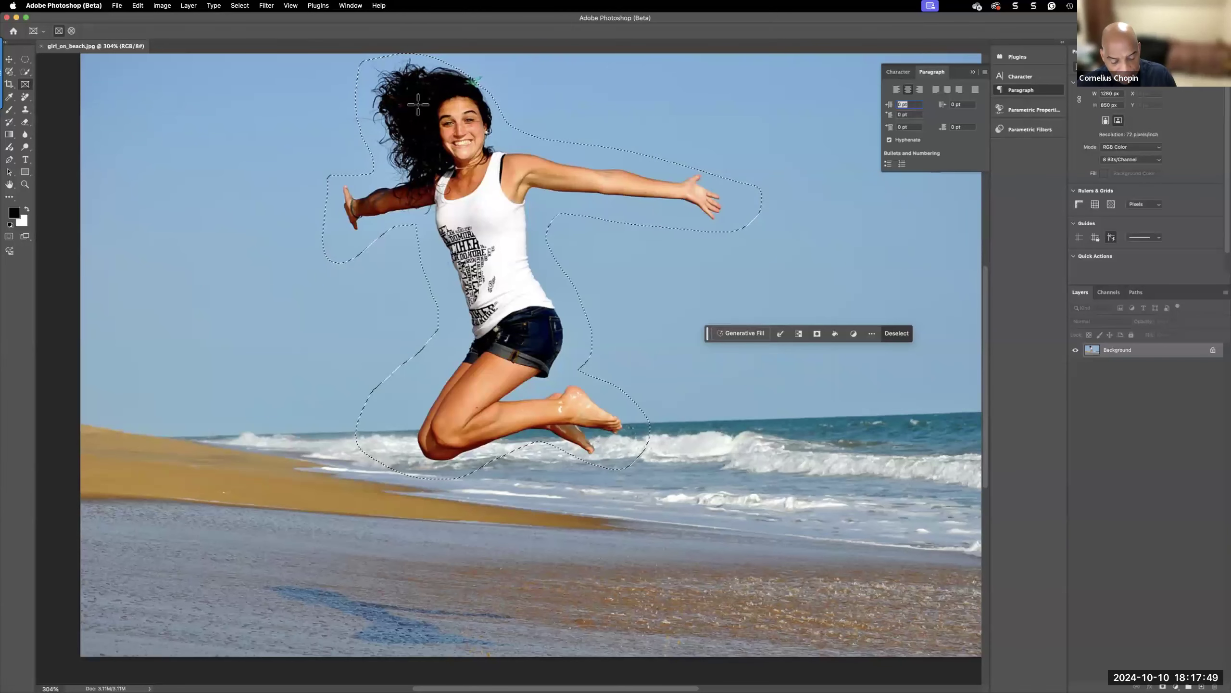
pyautogui.press('super+h')
pyautogui.press('super+d')
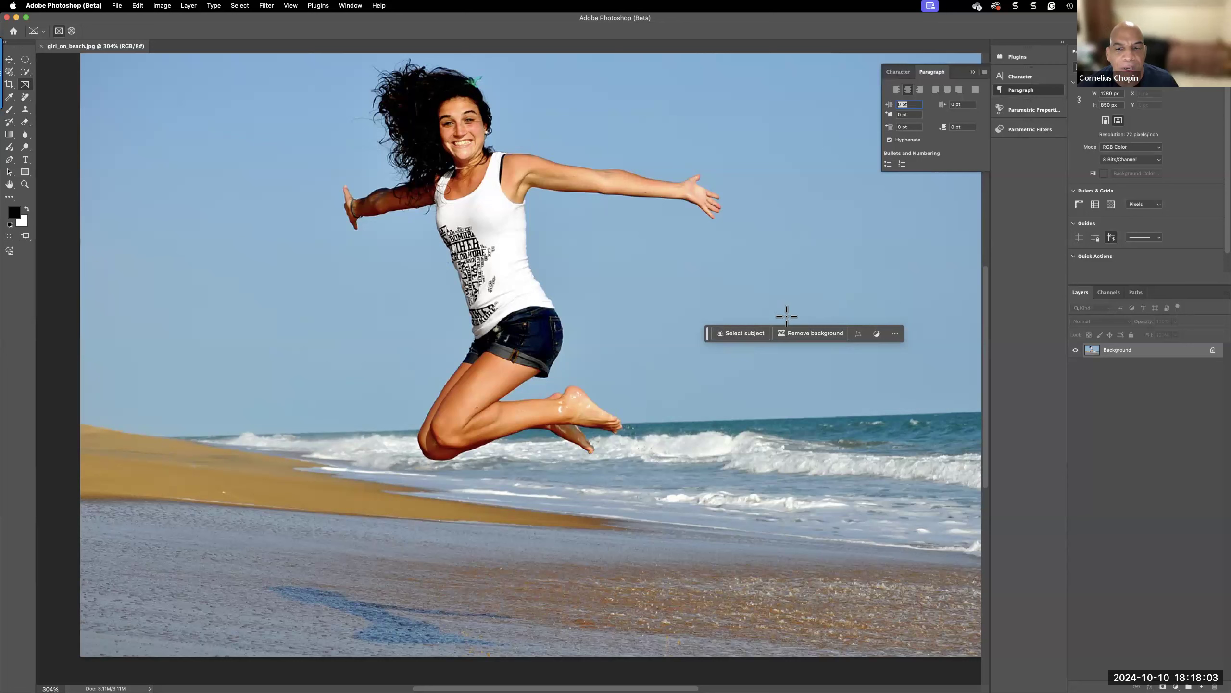
# Use Select subject in the contextual task bar to select the jumping woman
pyautogui.click(741, 333)
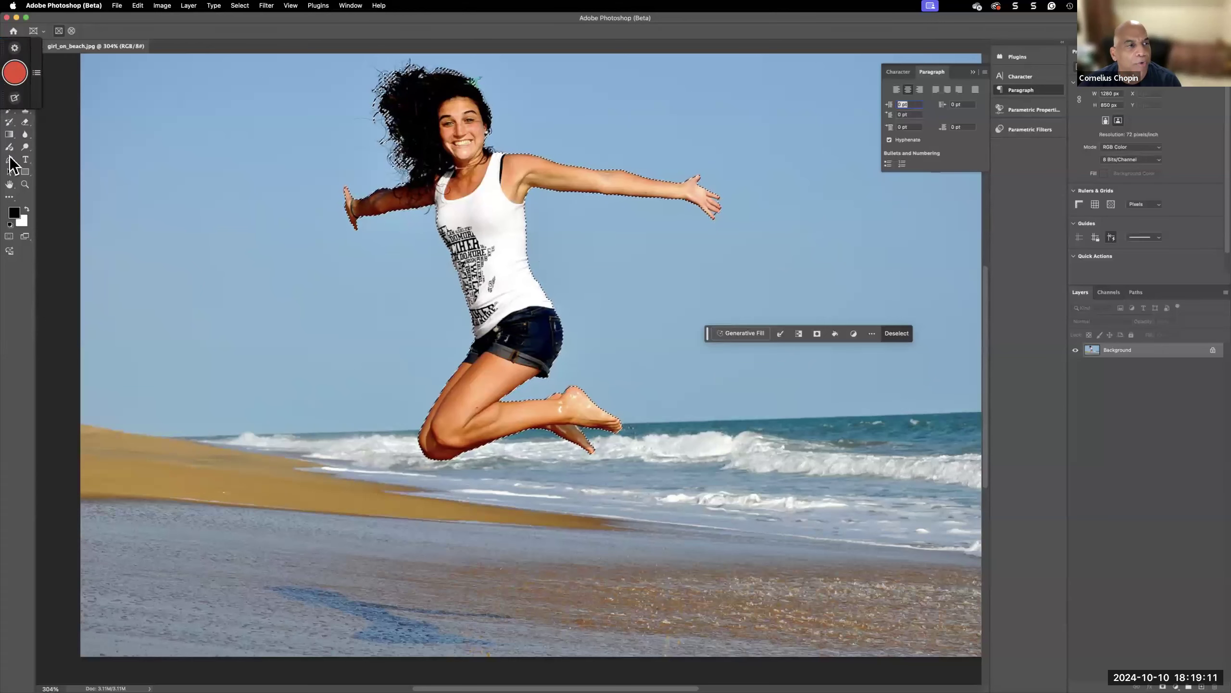
# Move the contextual task bar lower and open its Modify selection options
pyautogui.click(239, 6)
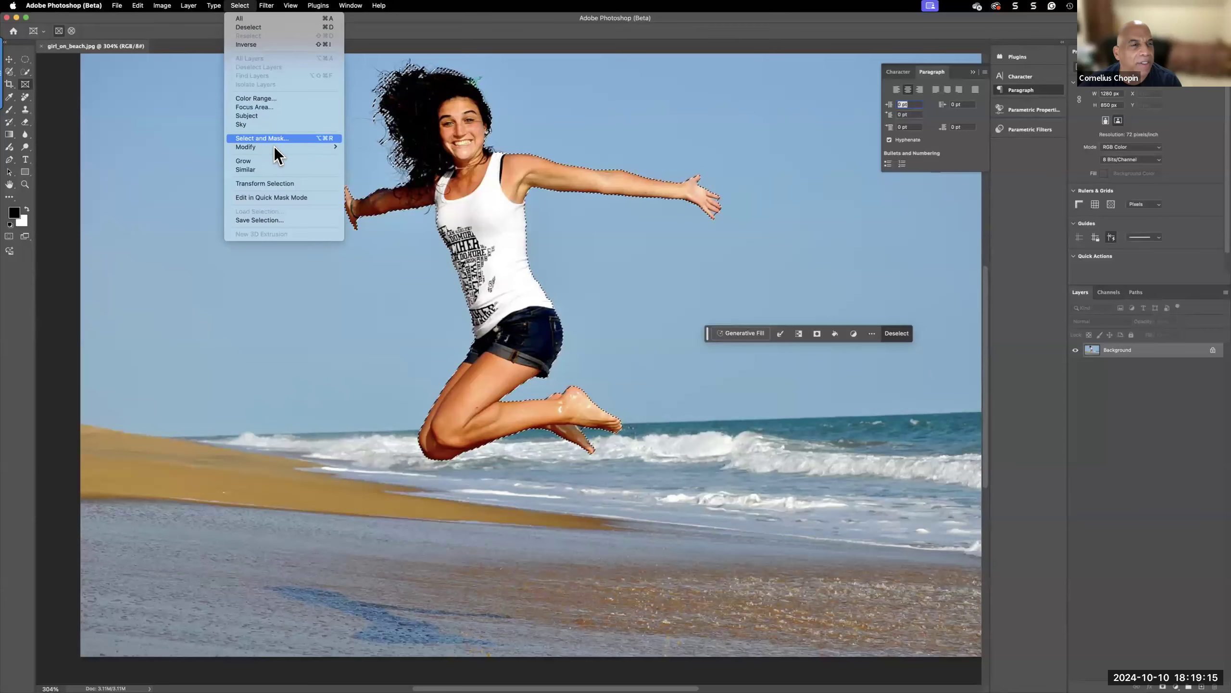
pyautogui.moveTo(316, 147)
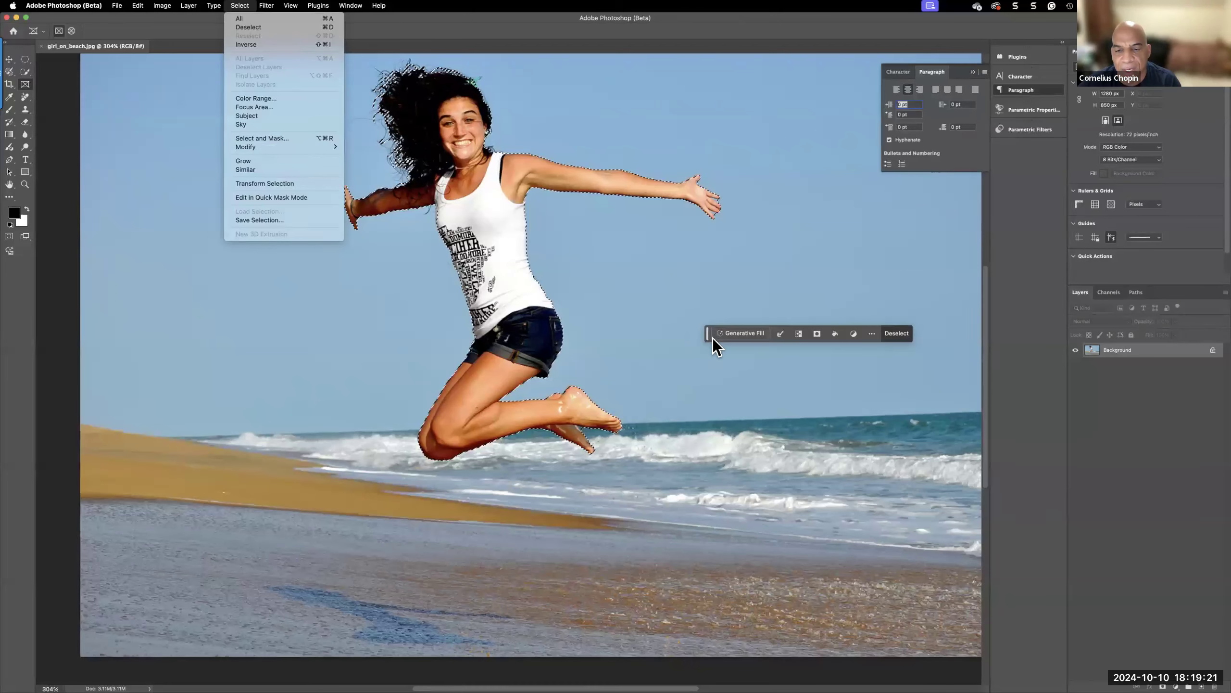
pyautogui.click(744, 334)
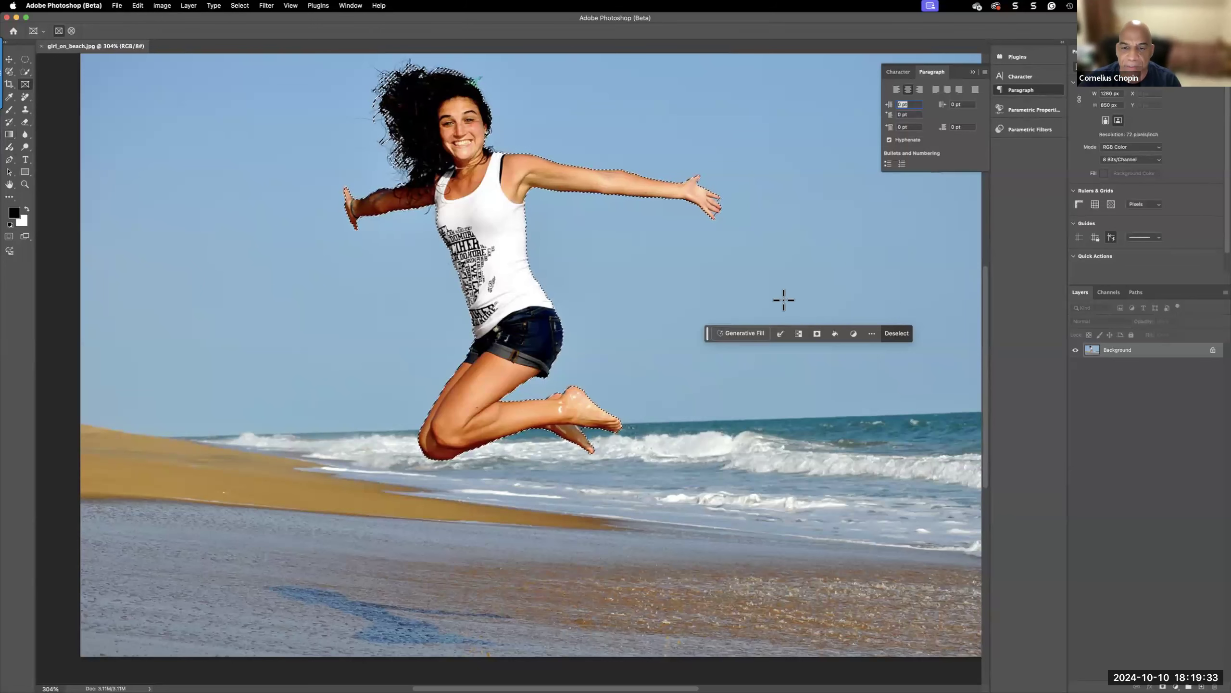
pyautogui.moveTo(706, 336); pyautogui.dragTo(692, 343)
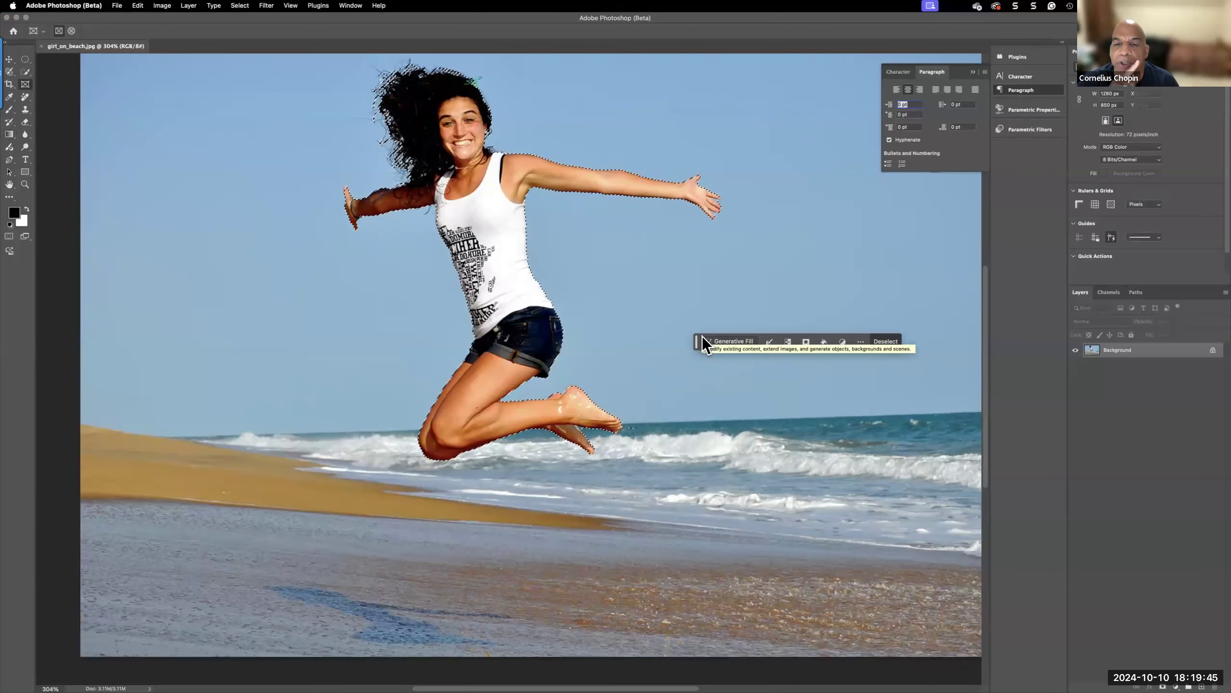
pyautogui.click(768, 340)
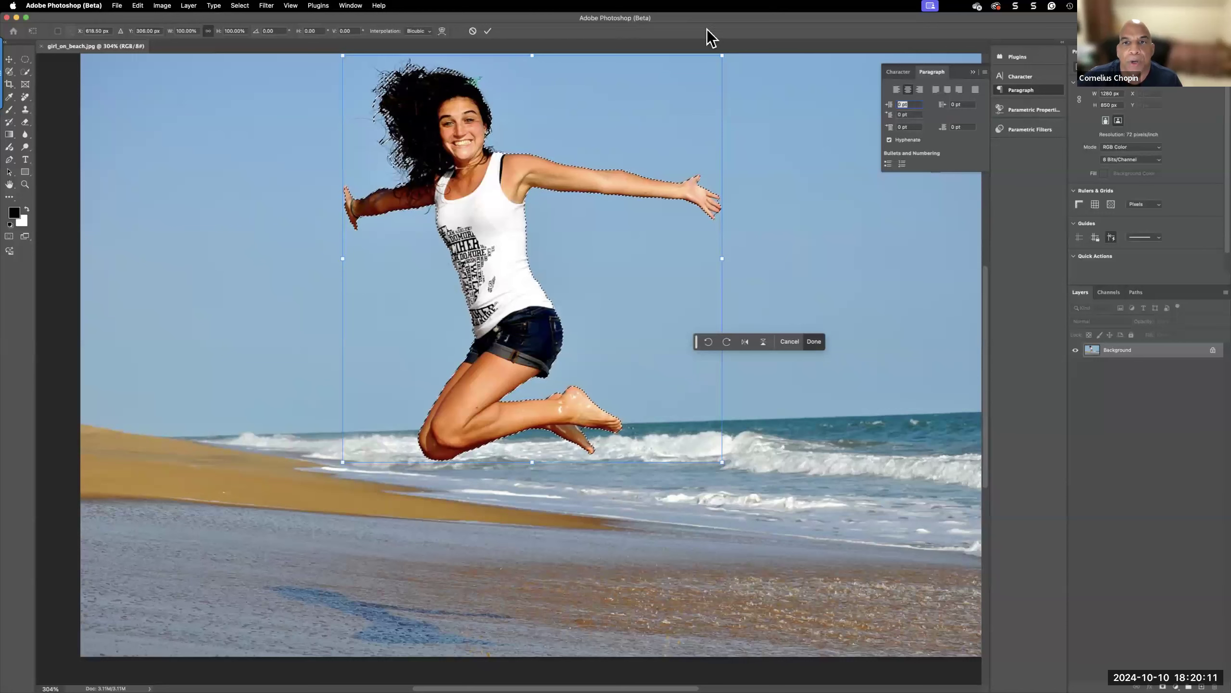
pyautogui.moveTo(732, 58); pyautogui.dragTo(751, 238)
pyautogui.moveTo(567, 225); pyautogui.dragTo(687, 290)
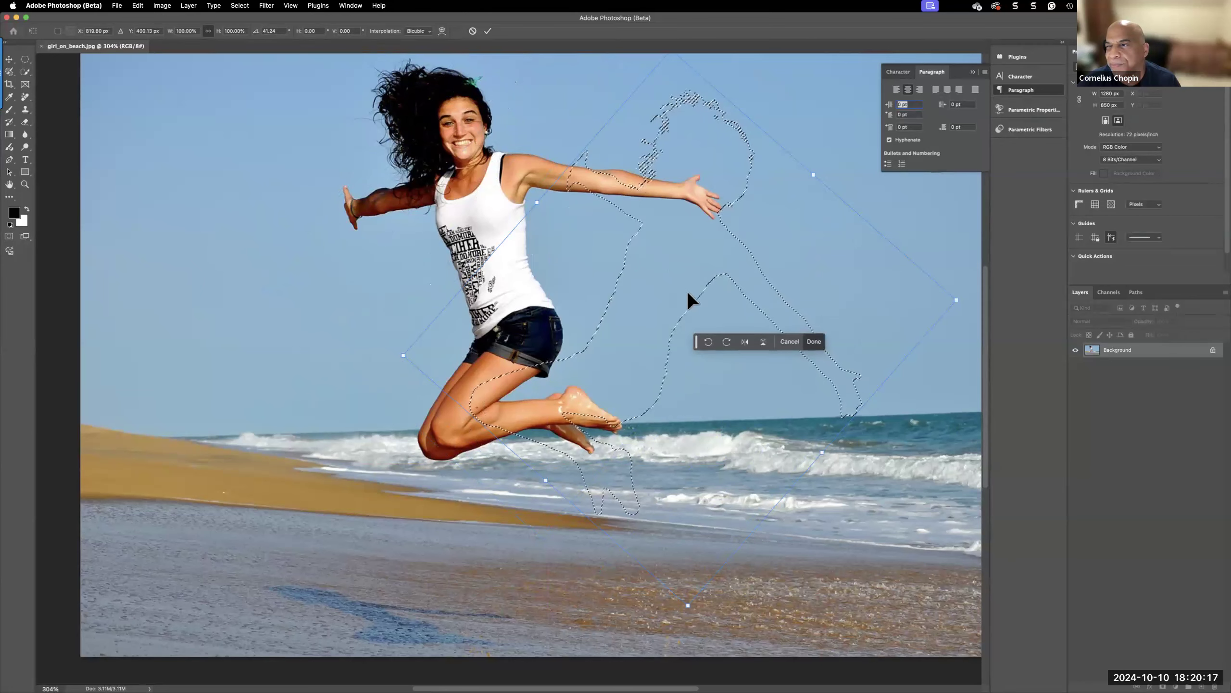
pyautogui.press('super+z')
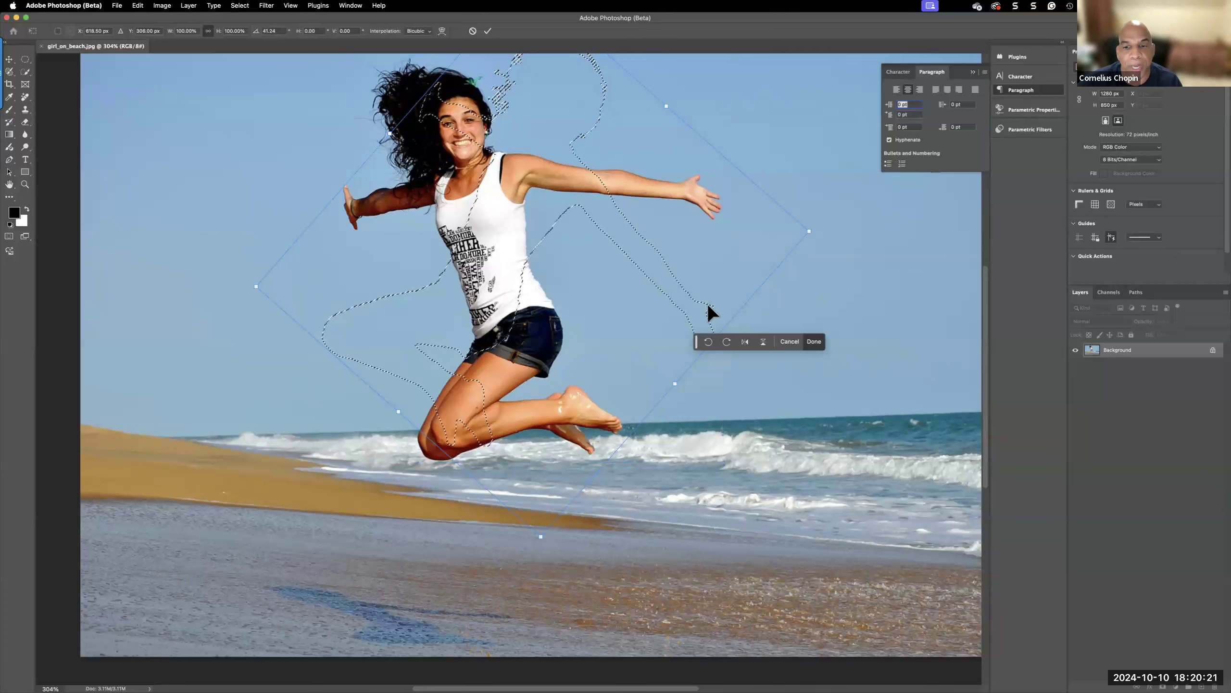
pyautogui.press('super+z')
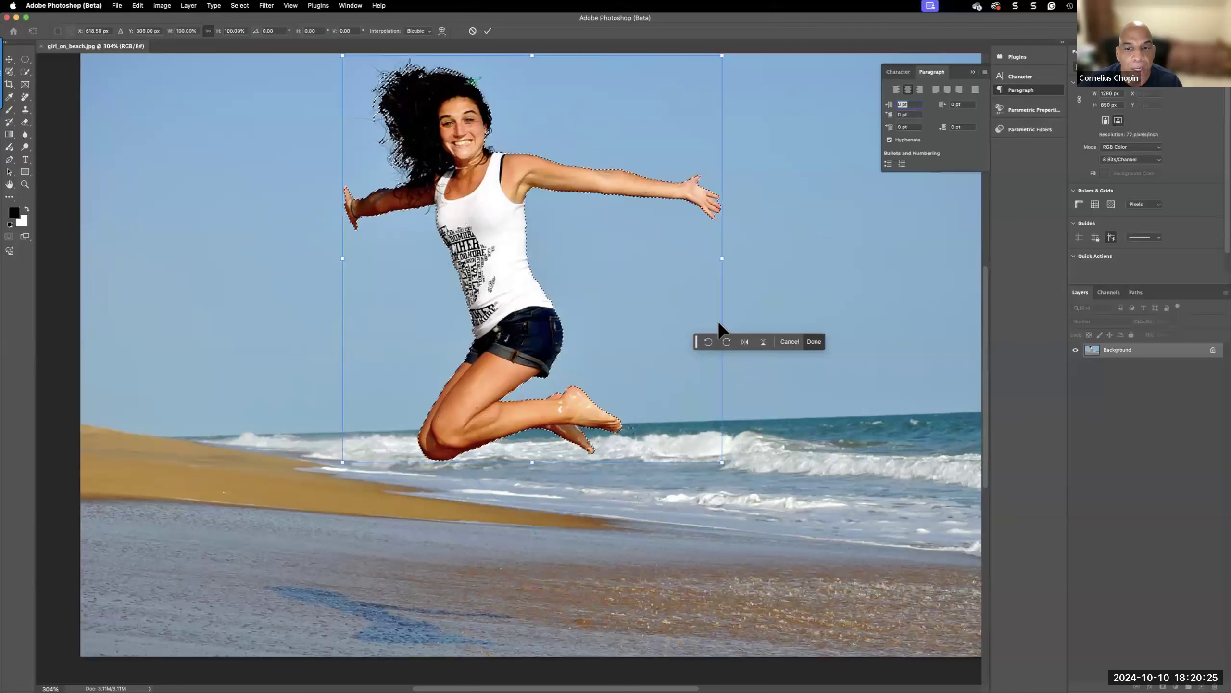
pyautogui.click(786, 342)
pyautogui.click(767, 345)
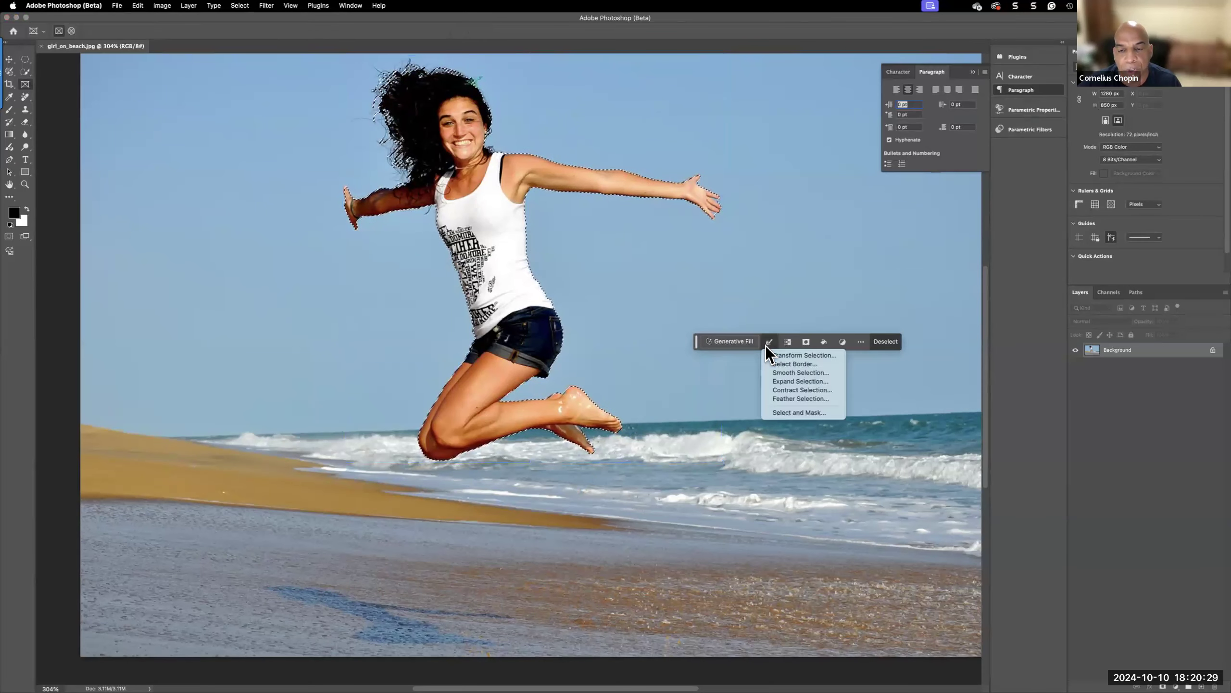
# Apply Expand Selection to the woman's subject selection with Expand By at 5 pixels
pyautogui.click(806, 378)
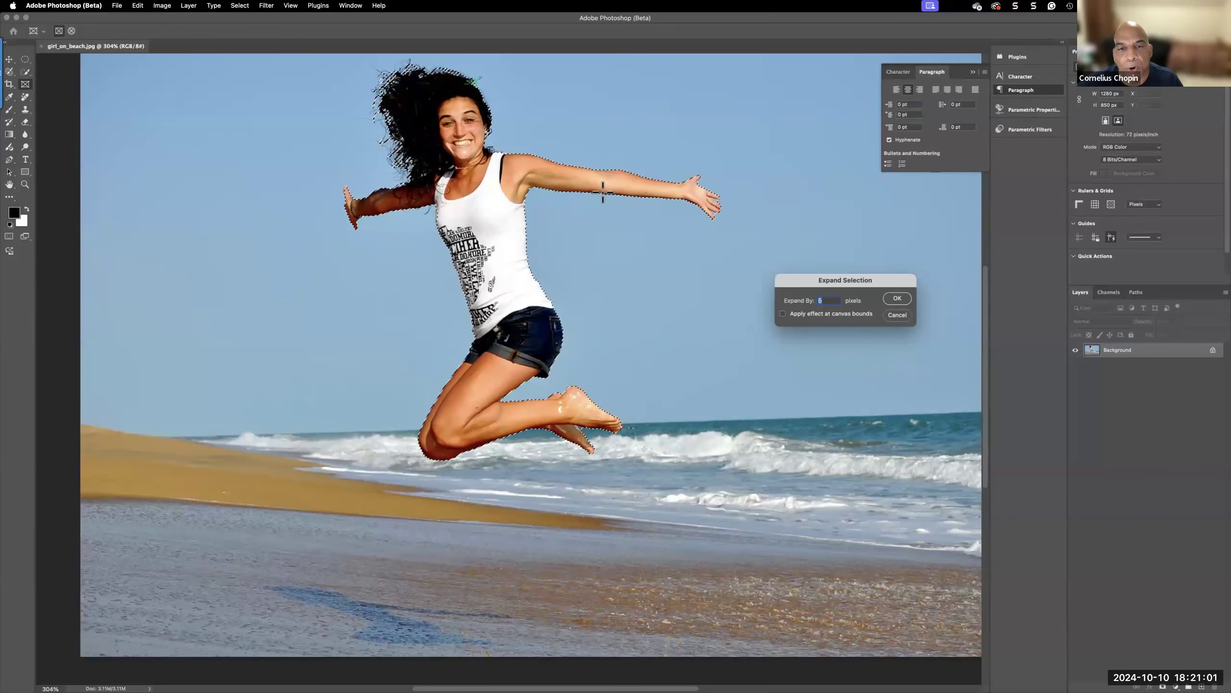
pyautogui.click(897, 299)
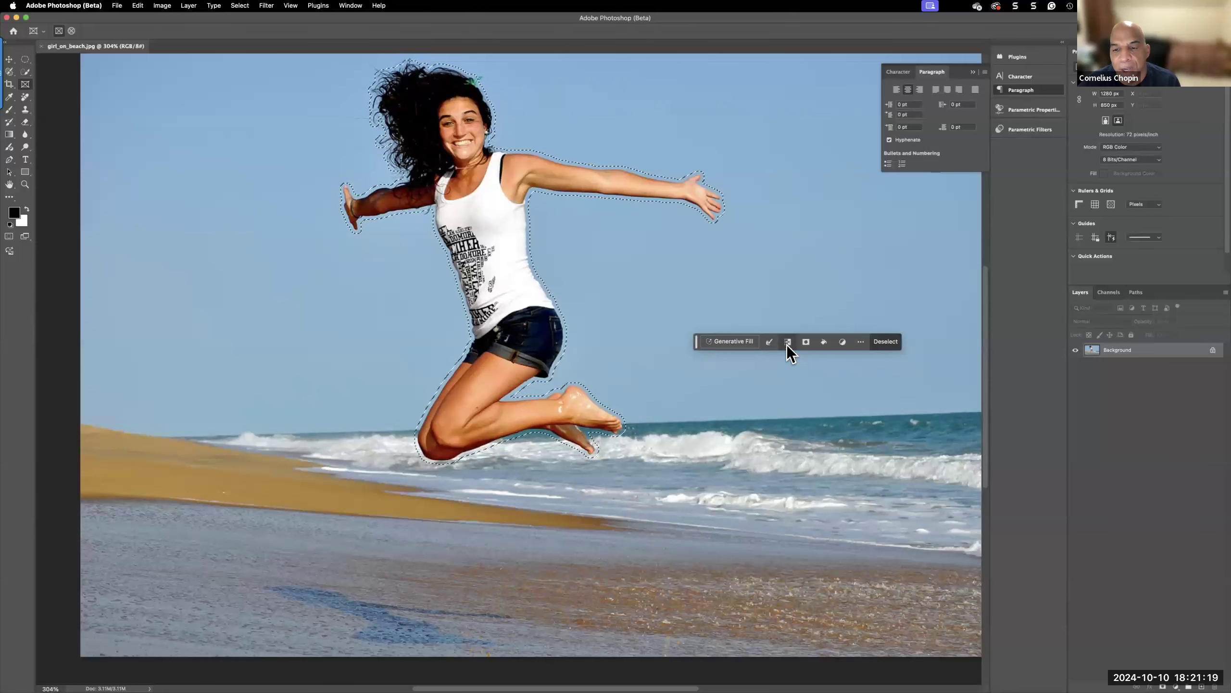
pyautogui.click(768, 342)
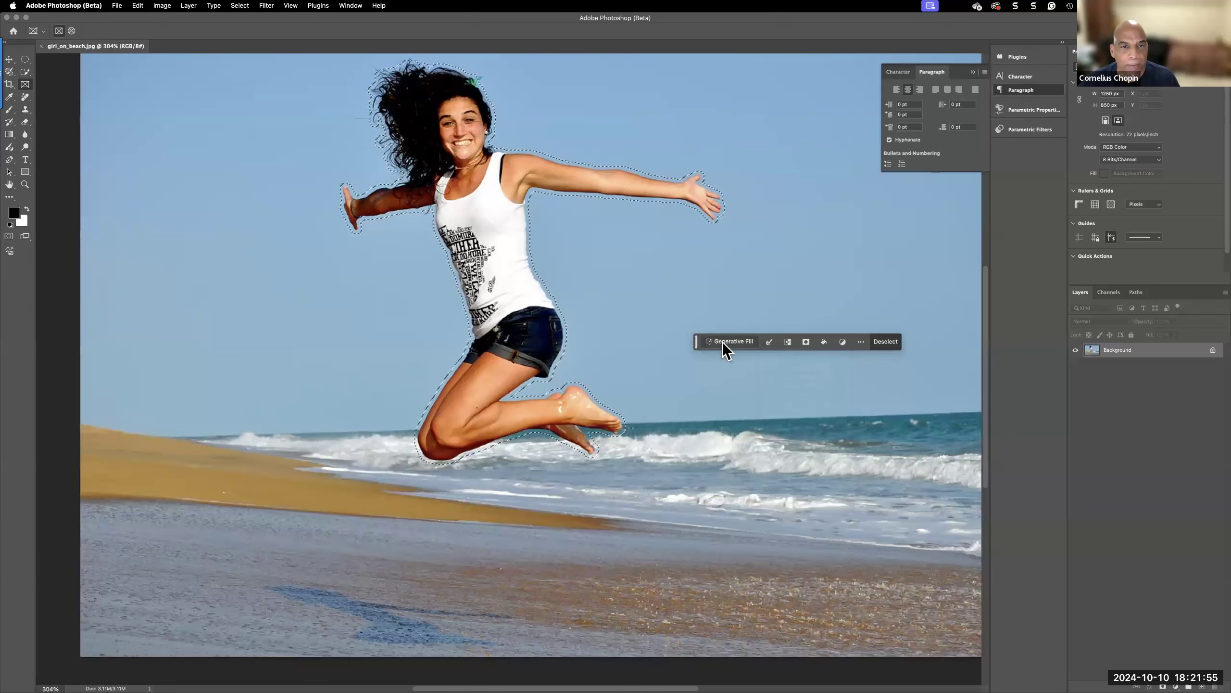
# Undo Expand Selection, then browse the Select and Modify menus without choosing anything
pyautogui.press('super+z')
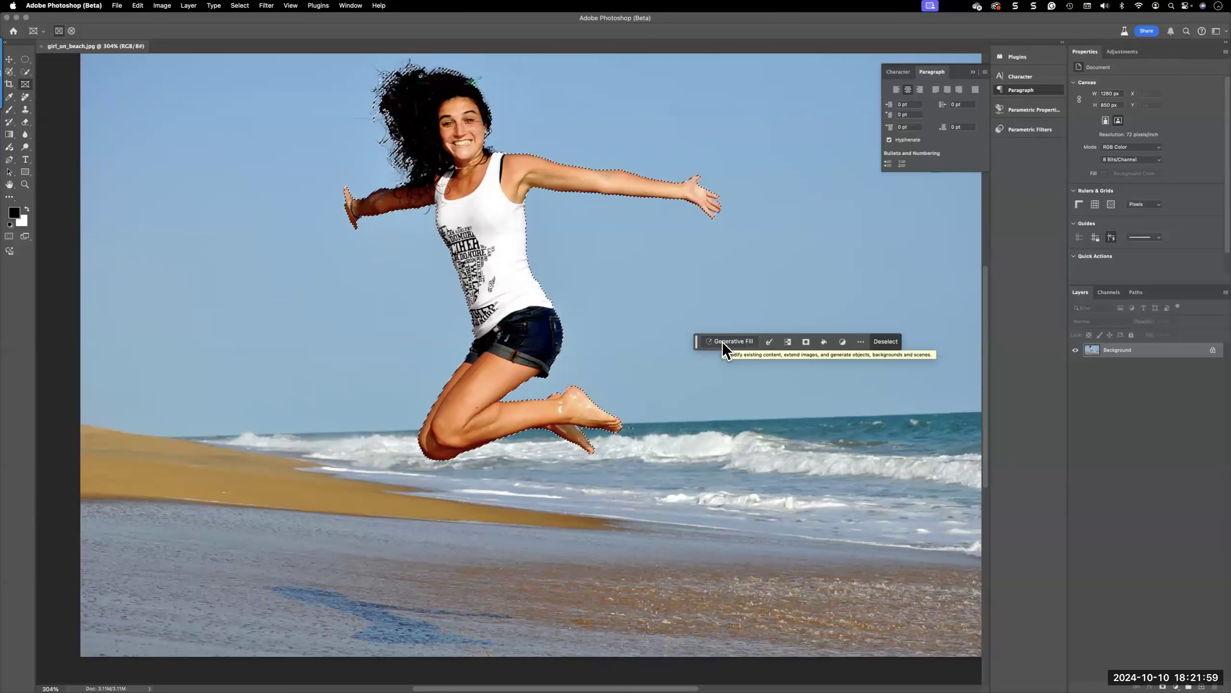
pyautogui.click(240, 6)
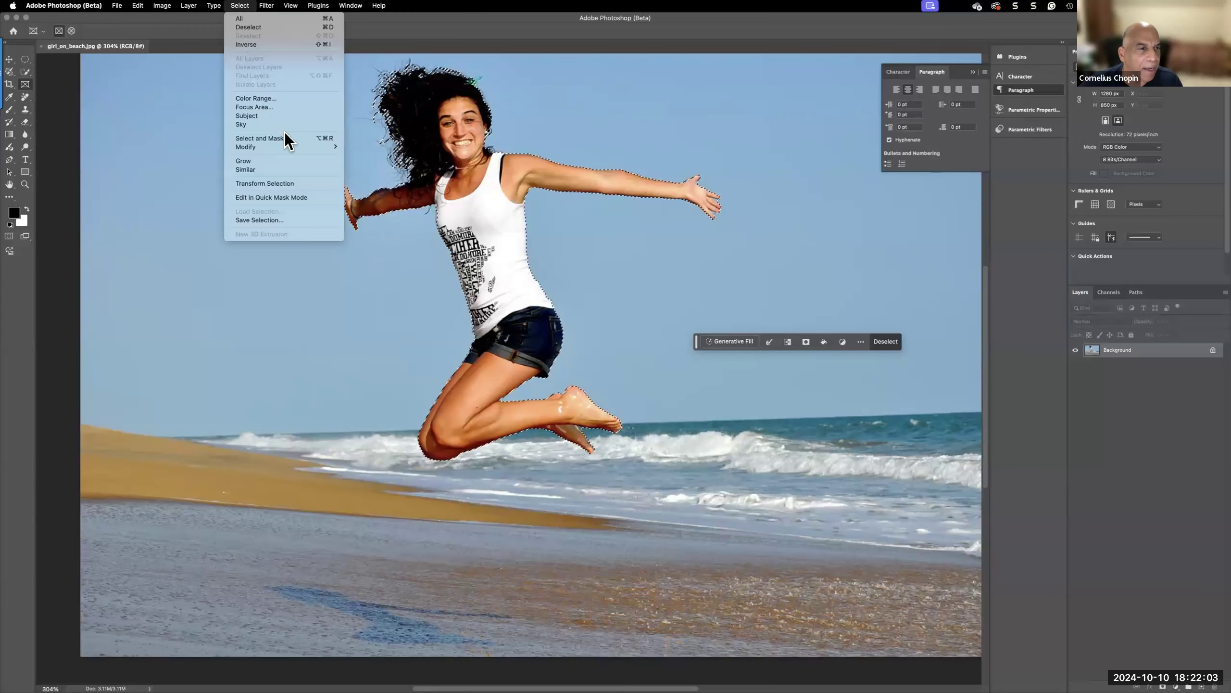
pyautogui.moveTo(282, 148)
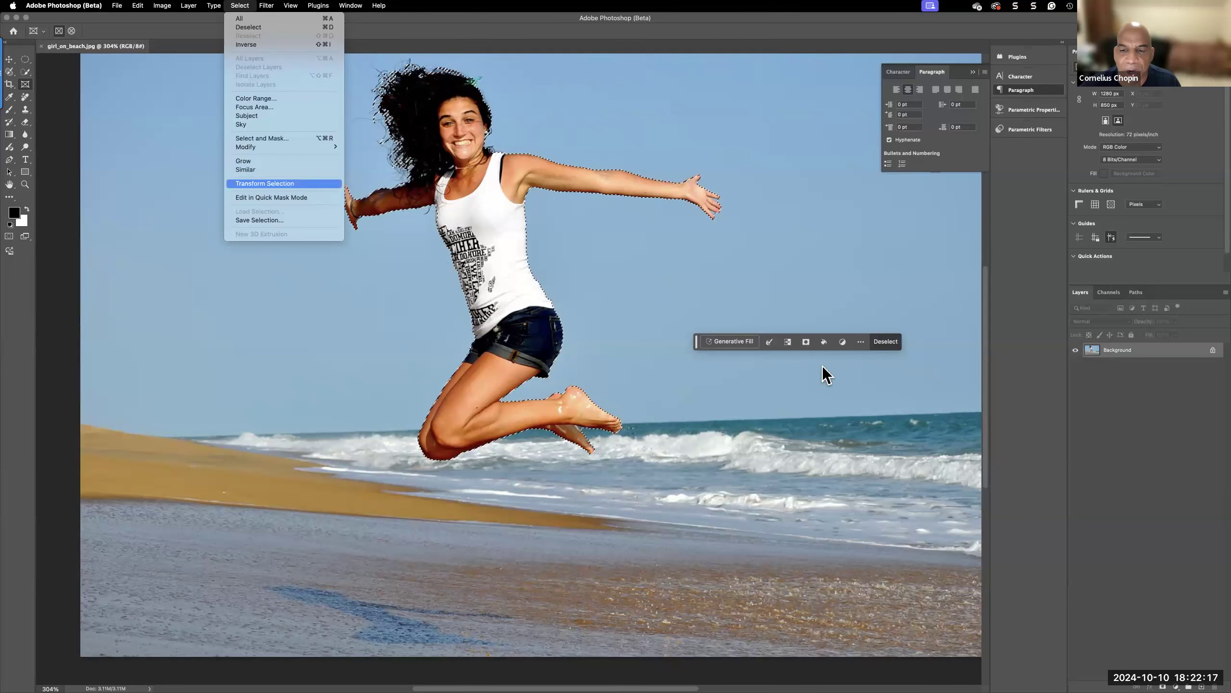
pyautogui.click(766, 343)
pyautogui.click(766, 344)
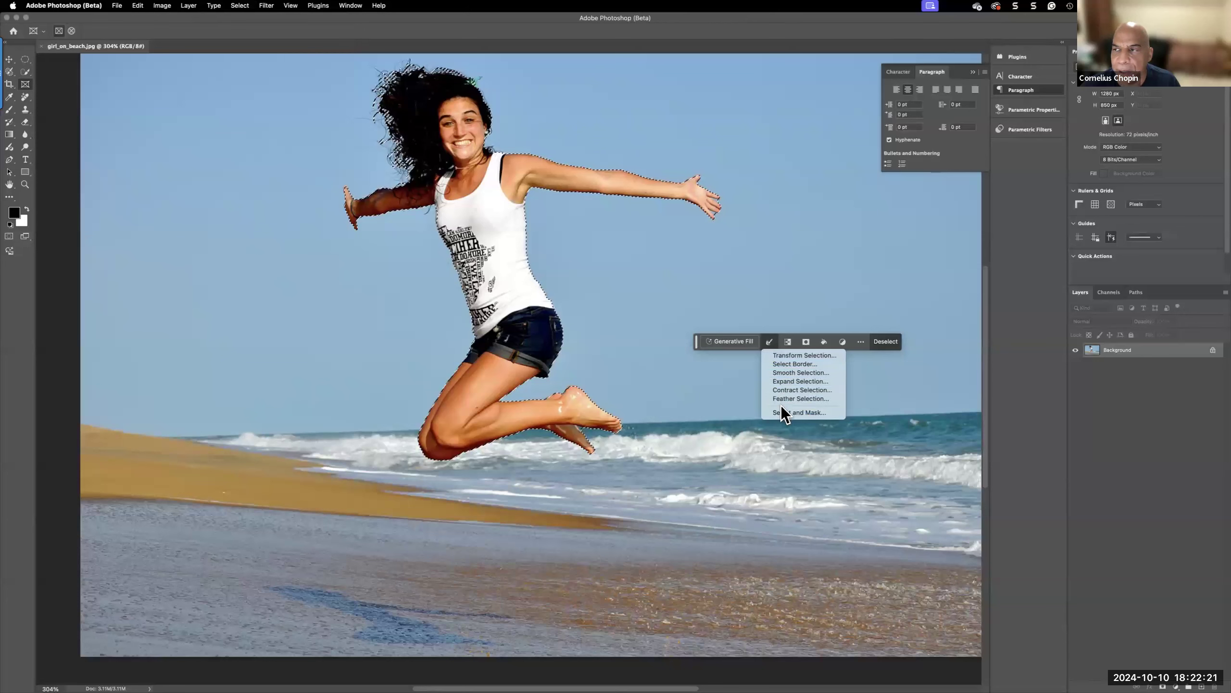
pyautogui.click(770, 341)
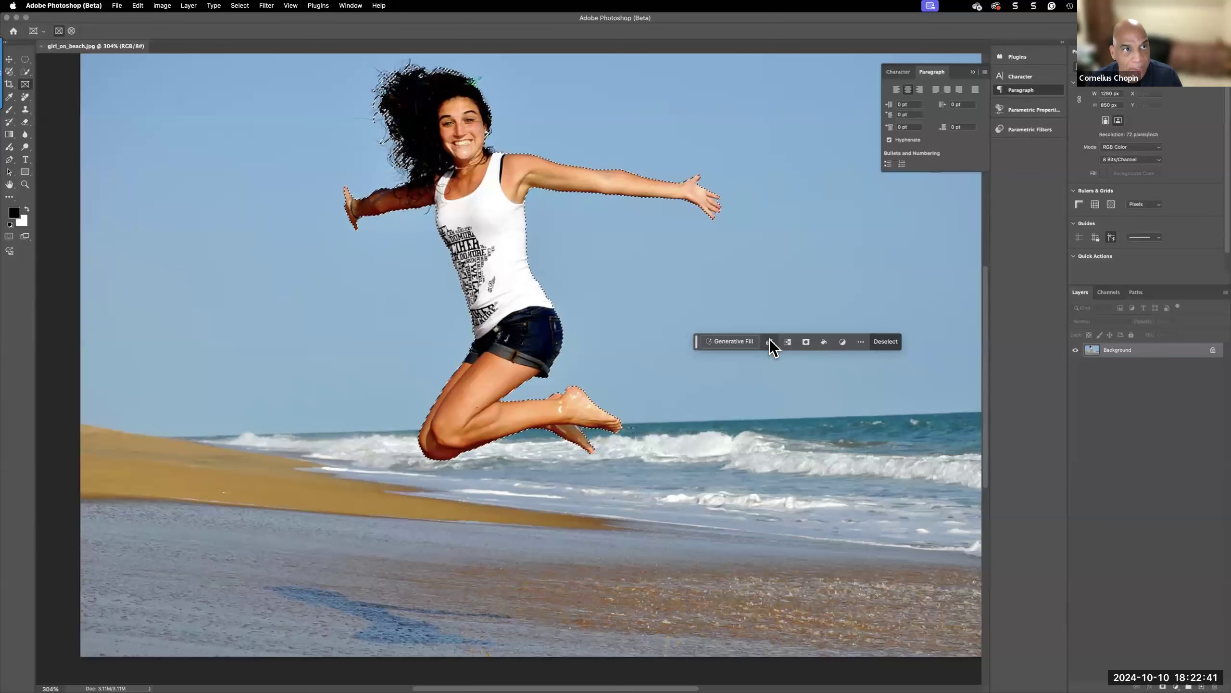
# Deselect the woman, then use Select All to cover the entire beach photo
pyautogui.press('super+d')
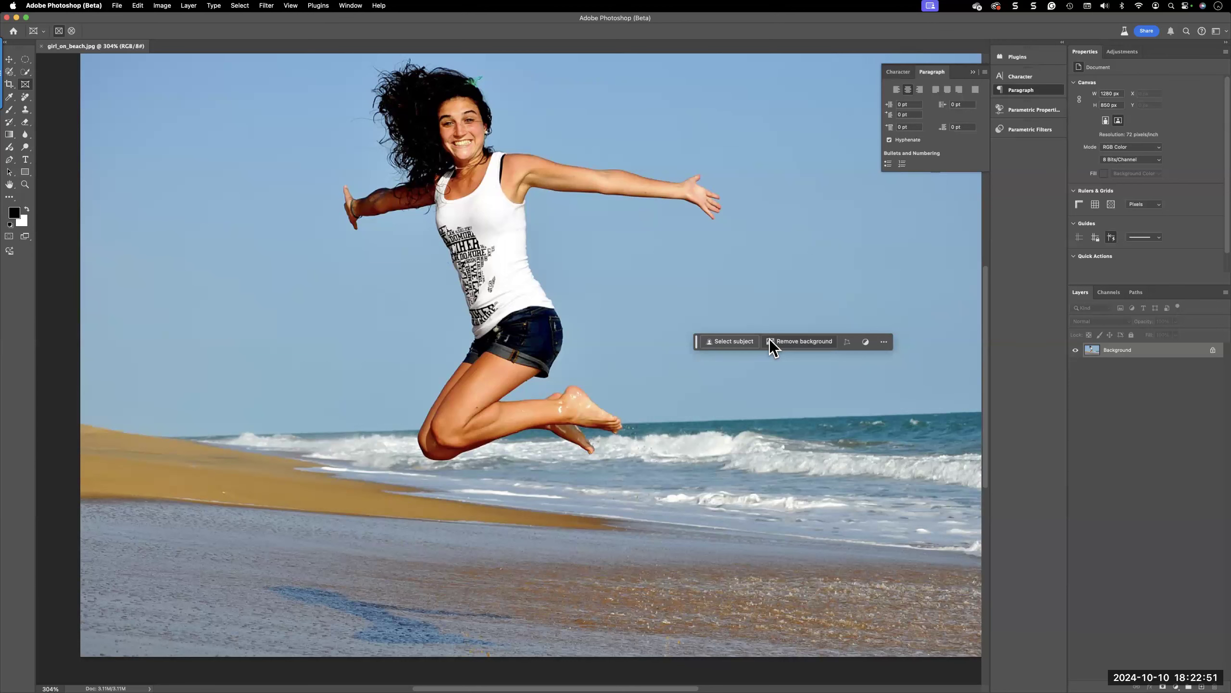
pyautogui.press('super+a')
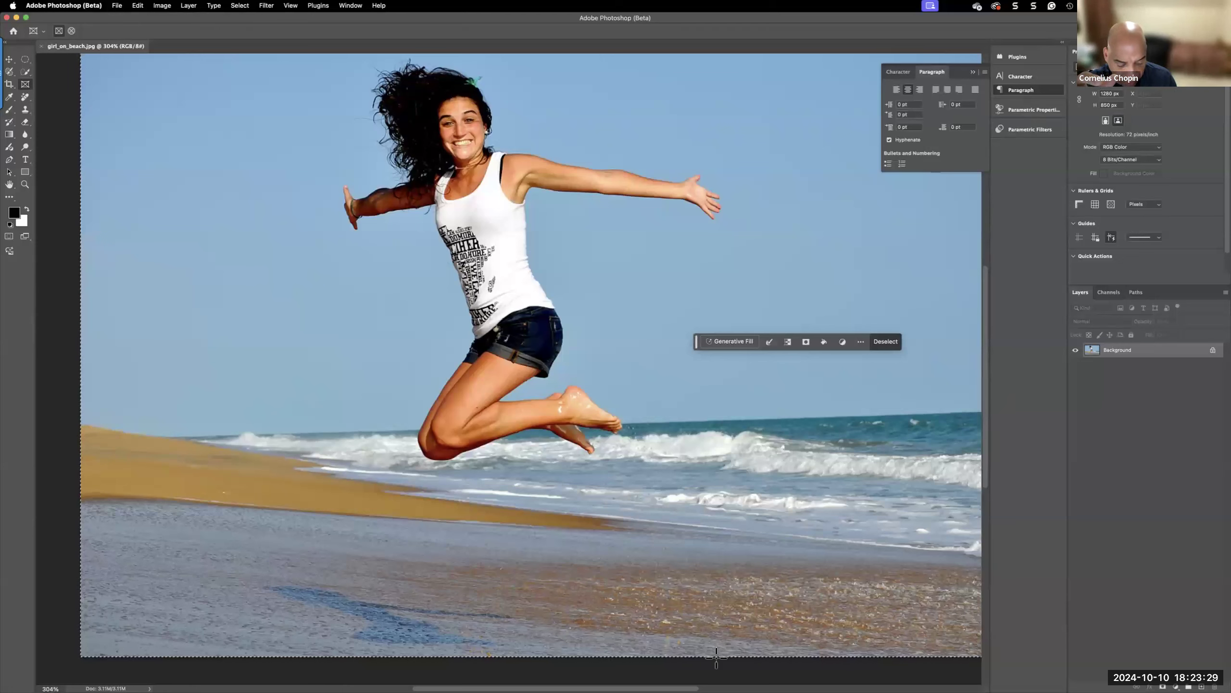
# Deselect the whole canvas and reselect the jumping woman with Select subject
pyautogui.press('super+d')
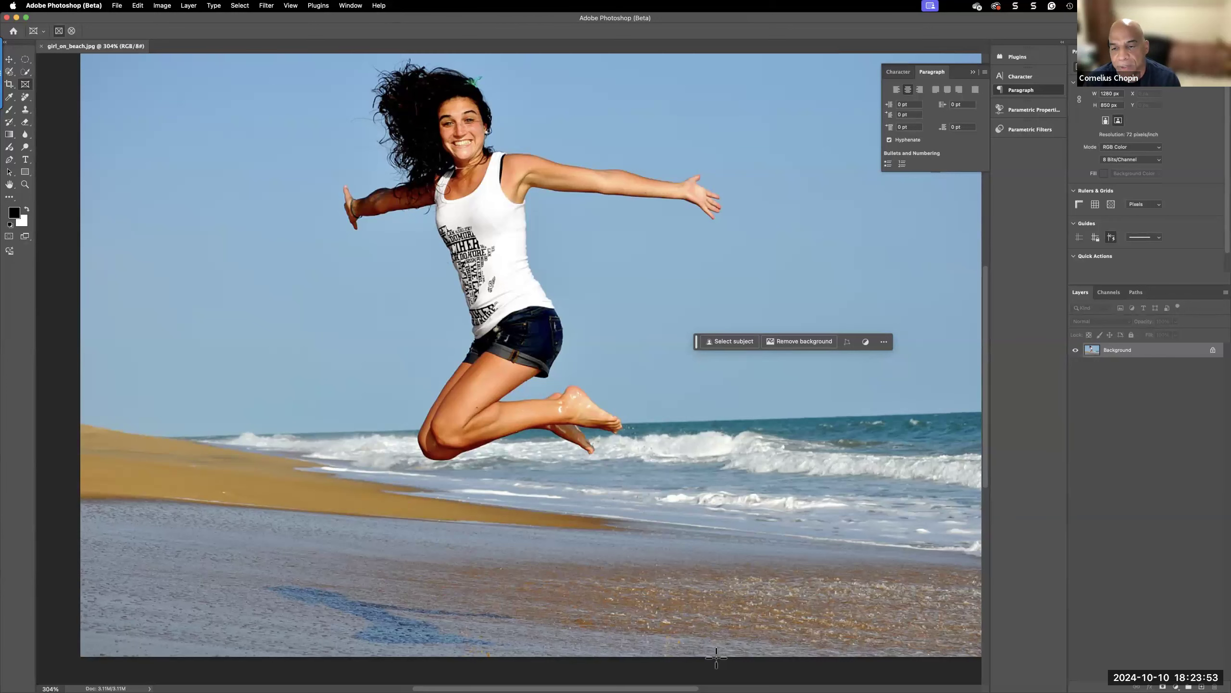
pyautogui.click(736, 342)
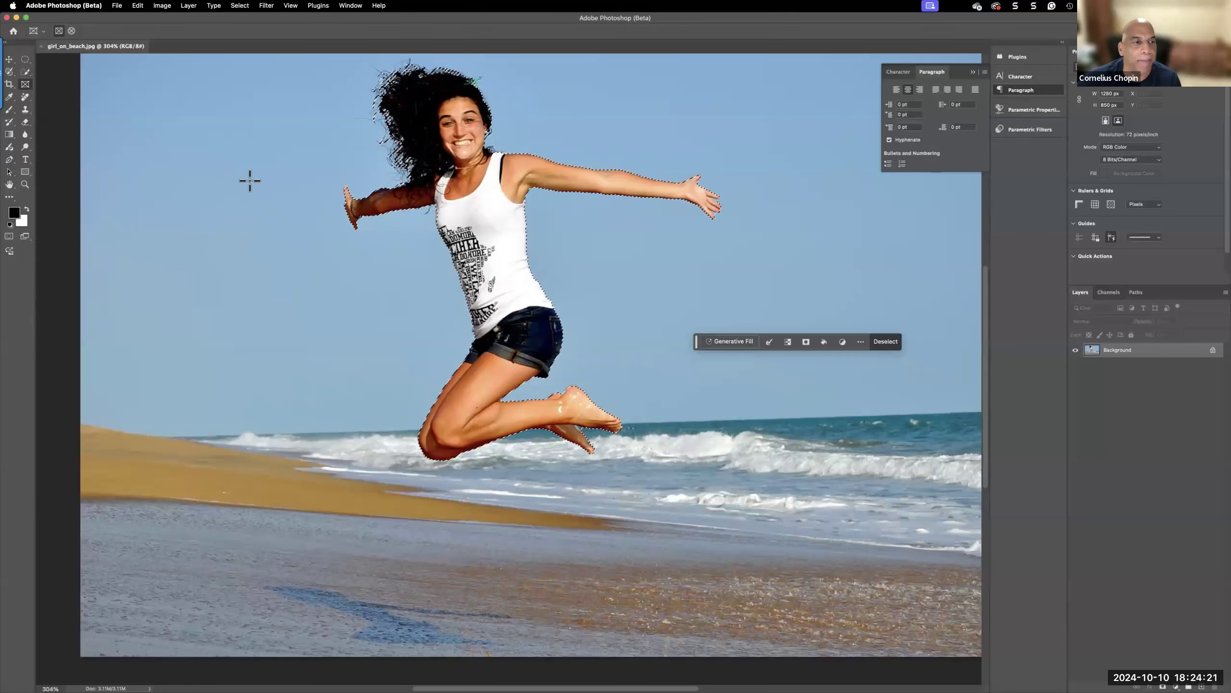
# Switch from the Quick Selection tool group to the Rectangular Marquee Tool
pyautogui.click(25, 69)
pyautogui.rightClick(26, 69)
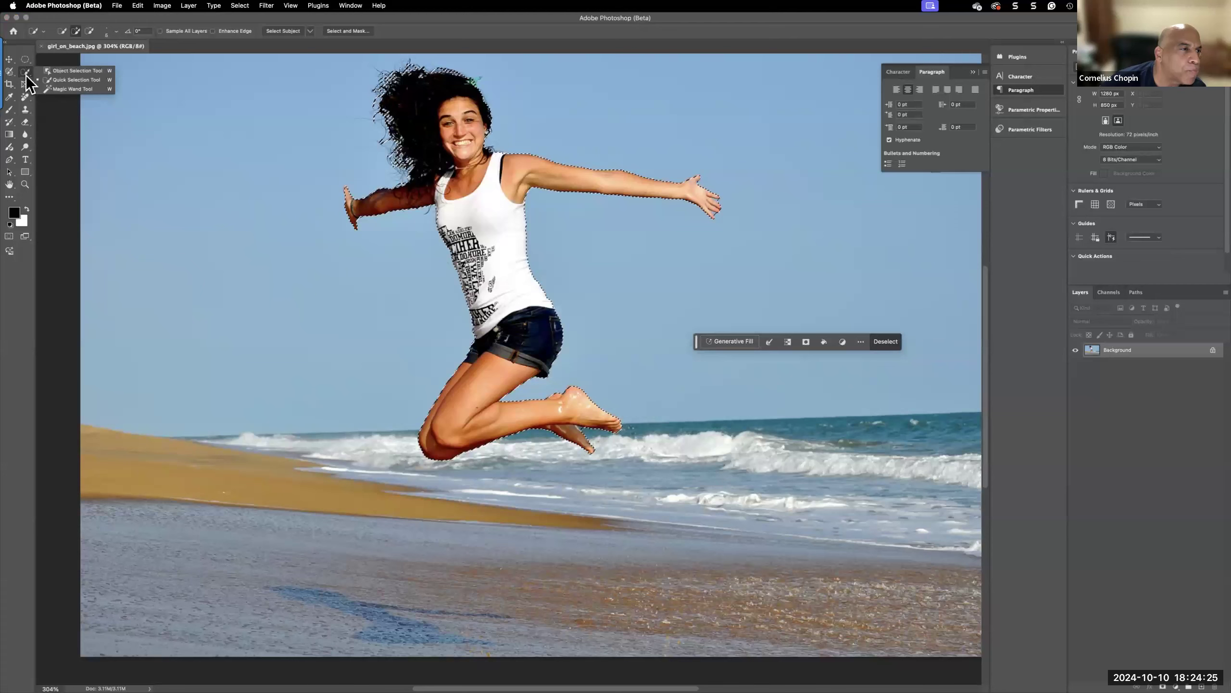
pyautogui.click(25, 59)
pyautogui.rightClick(25, 58)
pyautogui.click(79, 60)
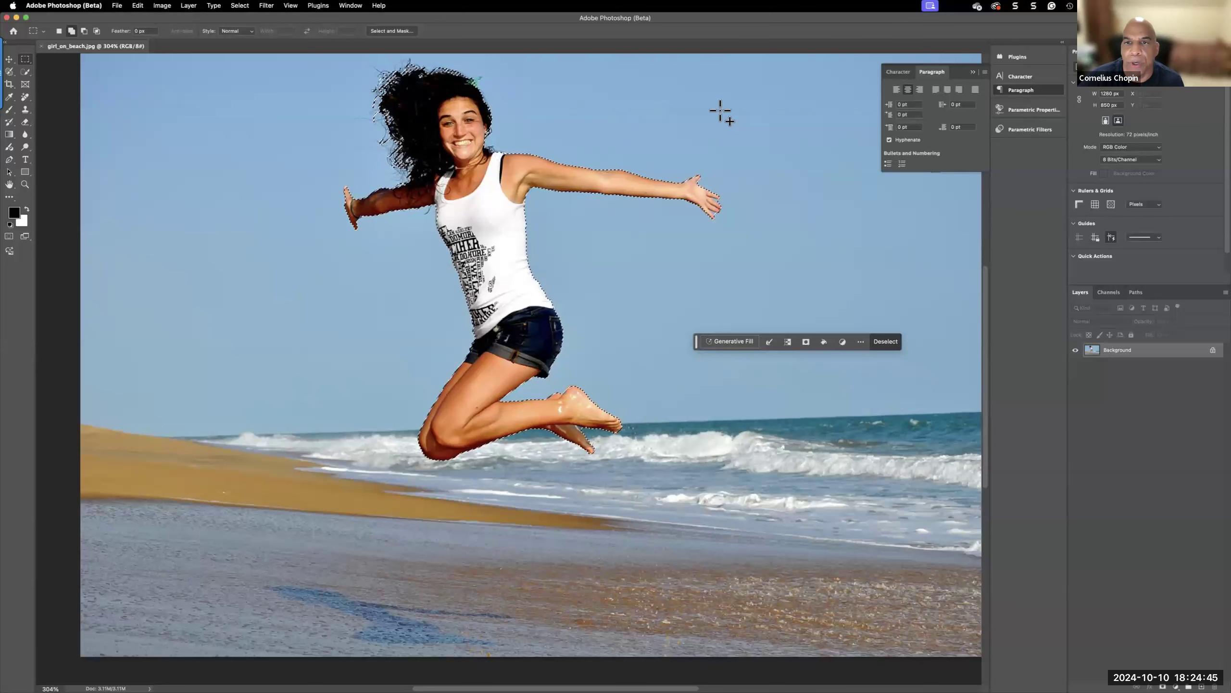
# Add an upper-right sky rectangle, then subtract its lower-left corner to leave an L-shape
pyautogui.moveTo(714, 84); pyautogui.dragTo(823, 140)
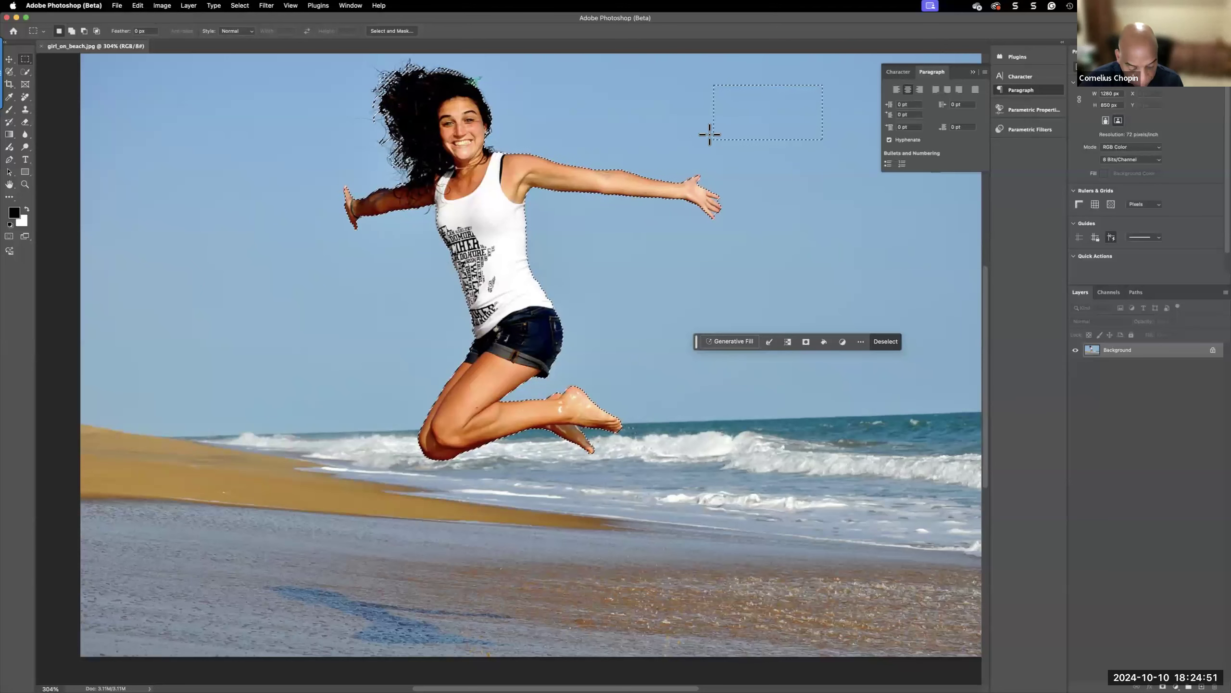
pyautogui.moveTo(704, 111); pyautogui.dragTo(773, 166)
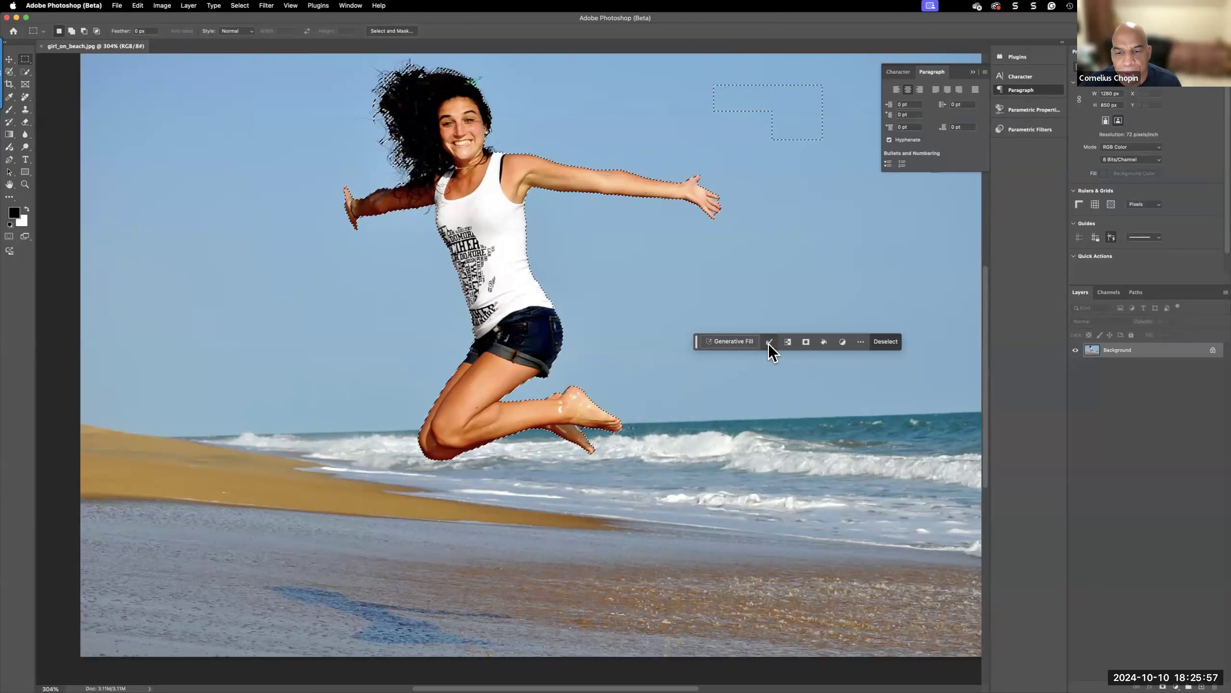
# Deselect everything and restore the selection around the girl alone, without the sky rectangle
pyautogui.press('super+d')
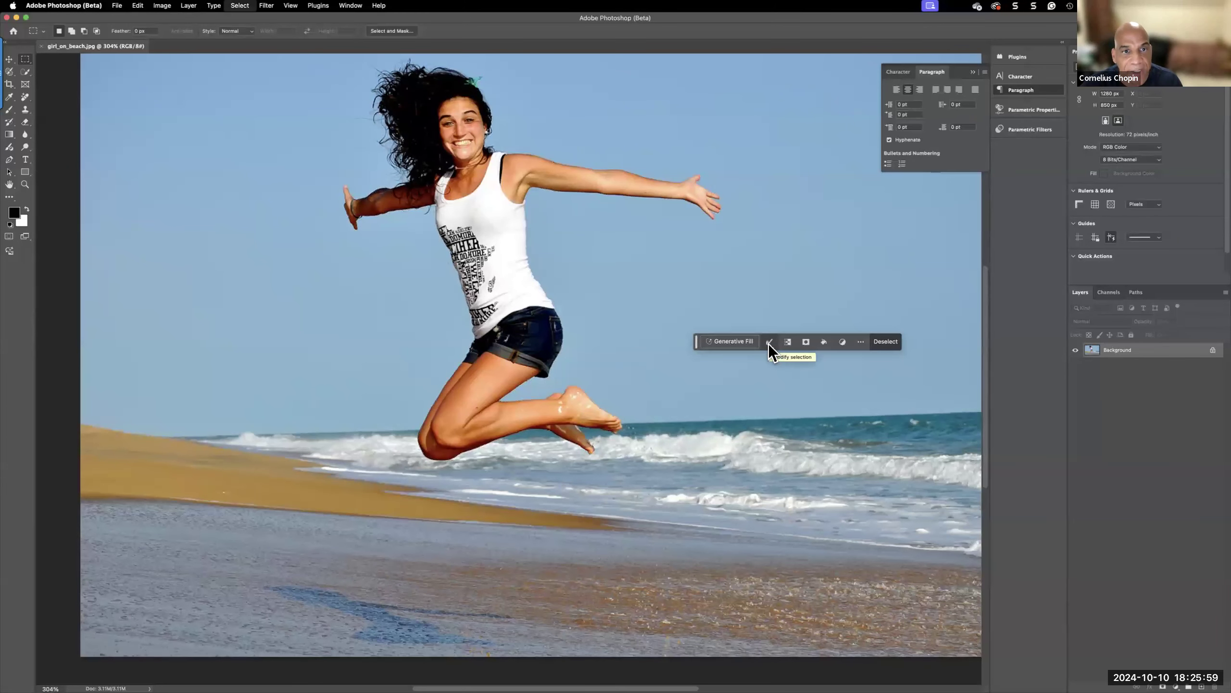
pyautogui.click(740, 344)
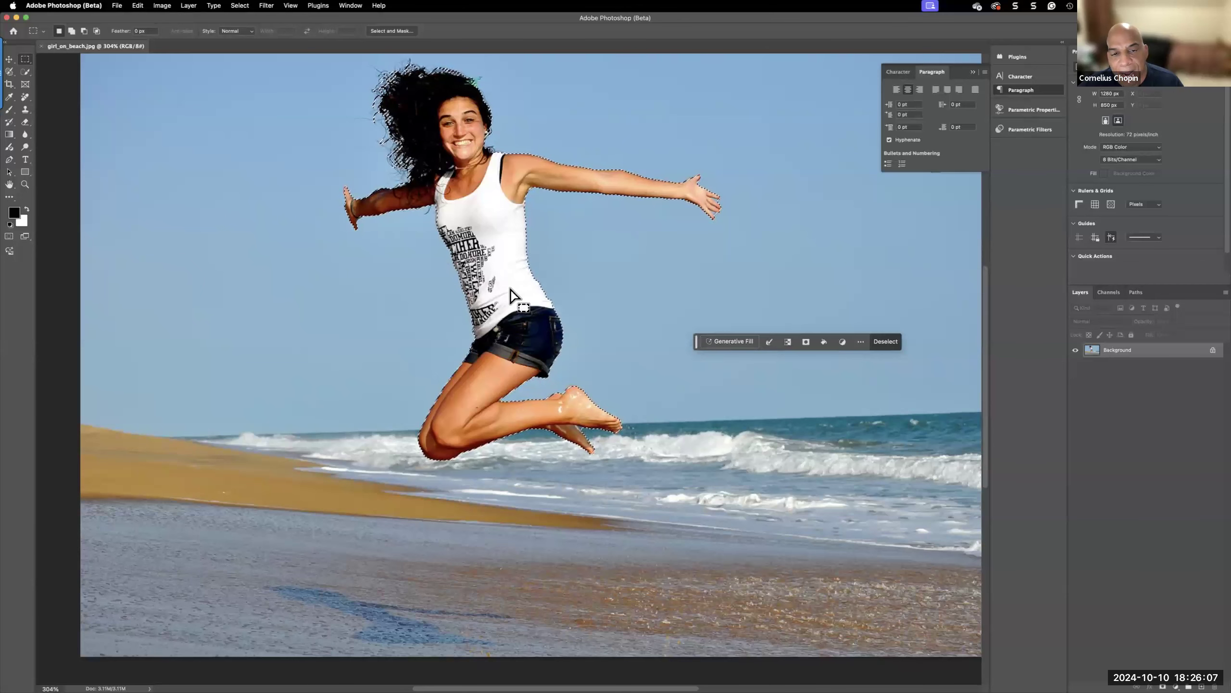
pyautogui.scroll(-1, 512, 293)
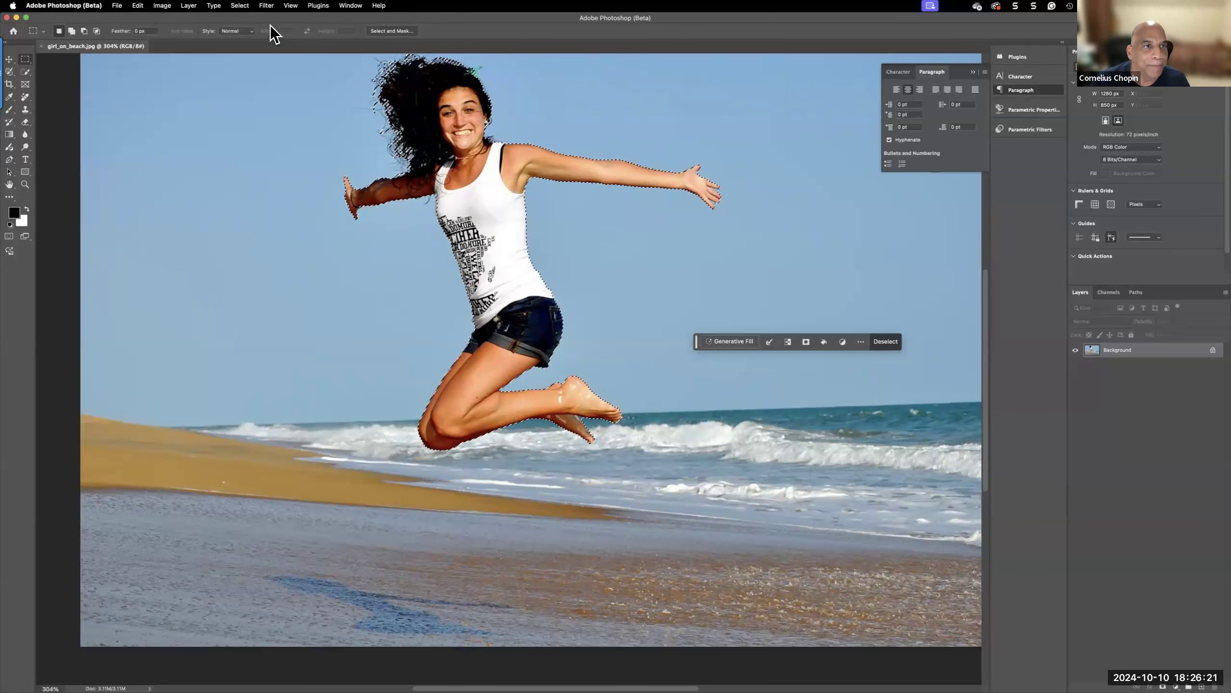
pyautogui.click(238, 7)
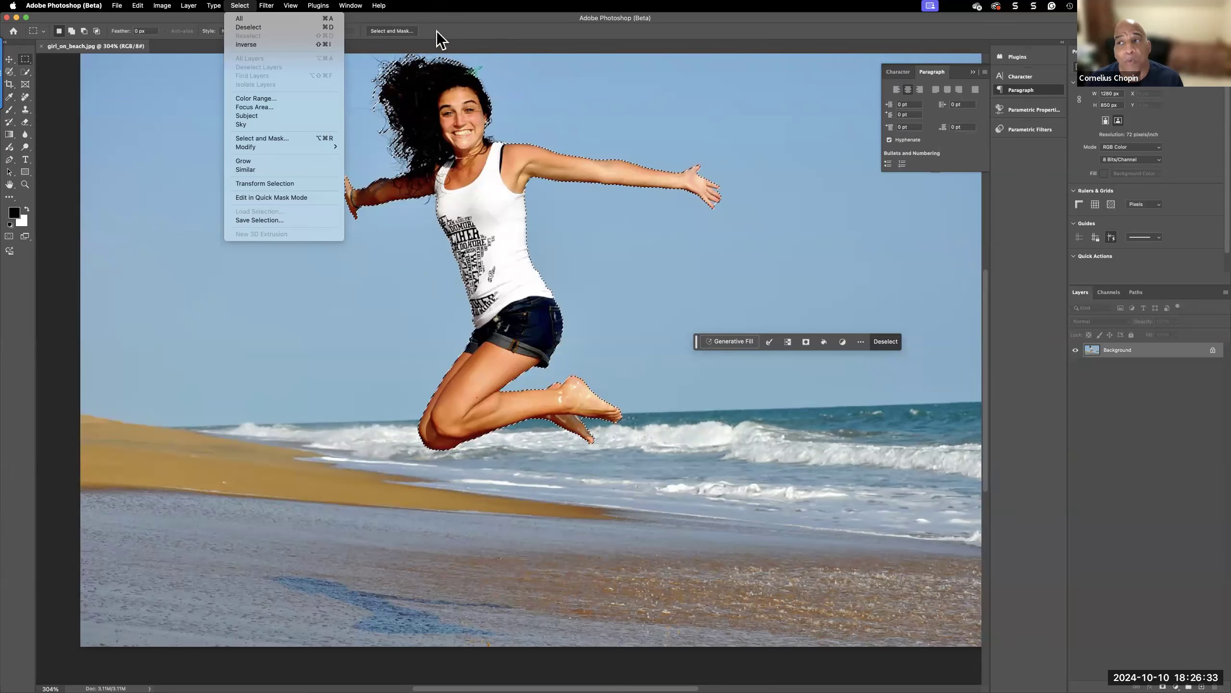
pyautogui.click(788, 351)
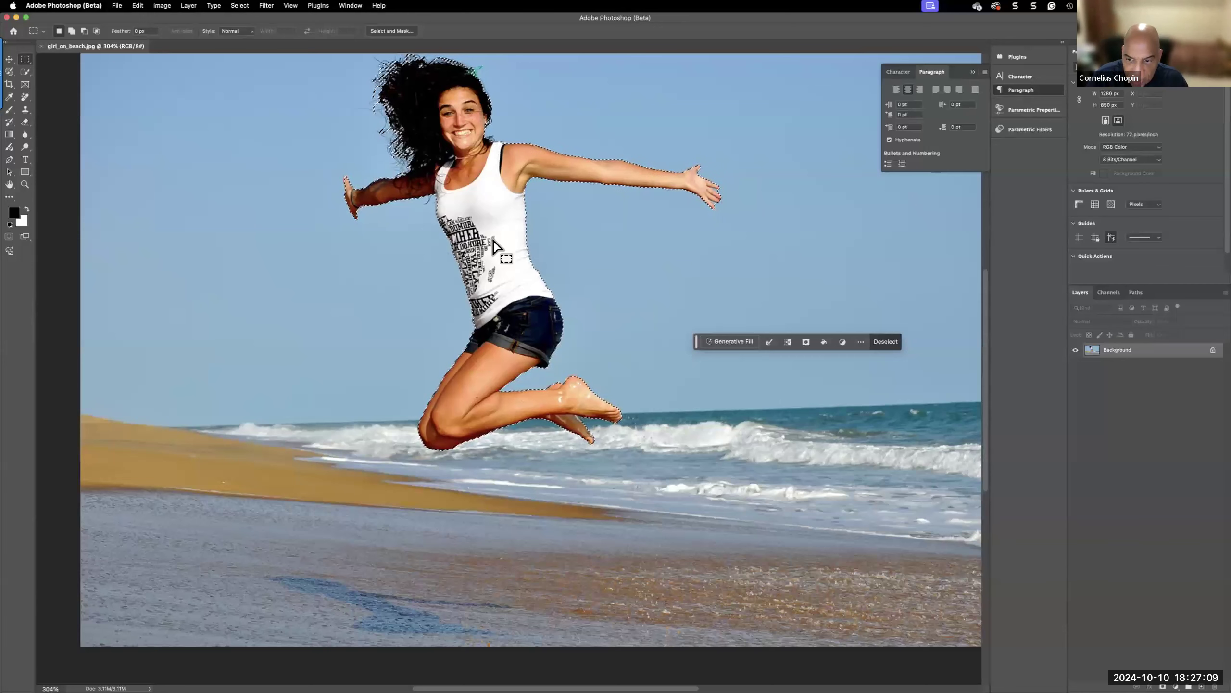
# Bring up the Fill dialog for the girl's selection and dismiss it without filling
pyautogui.hotkey('shift', 'BackSpace')
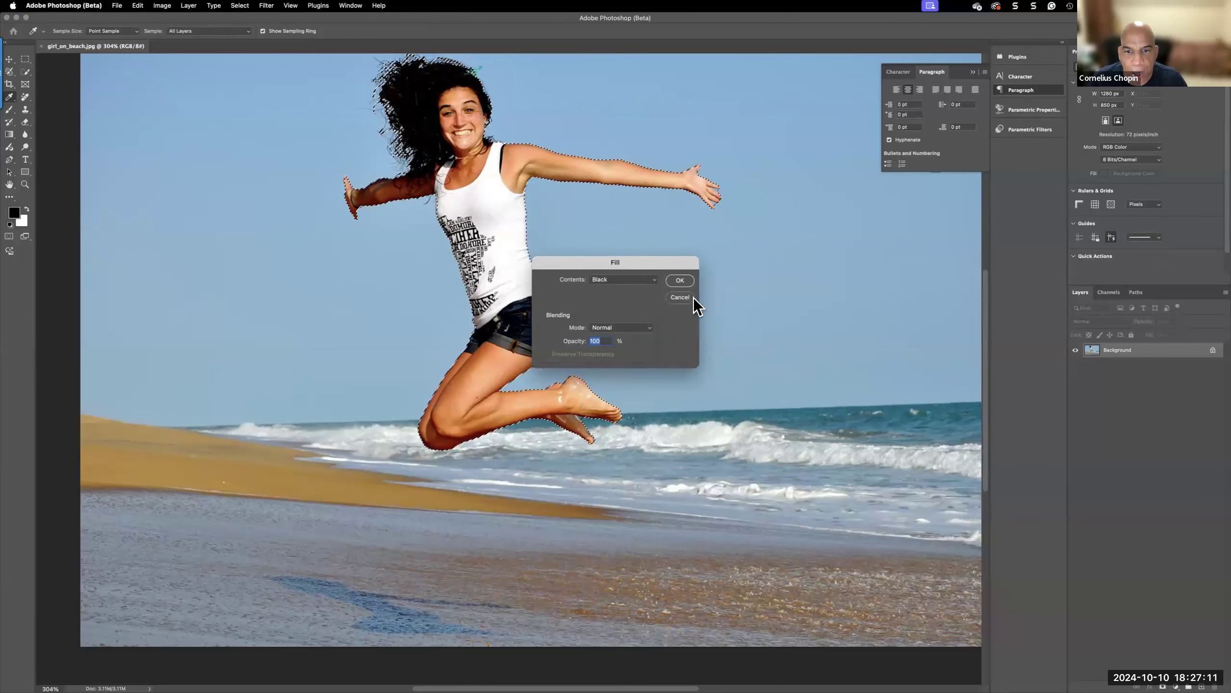
pyautogui.press('Escape')
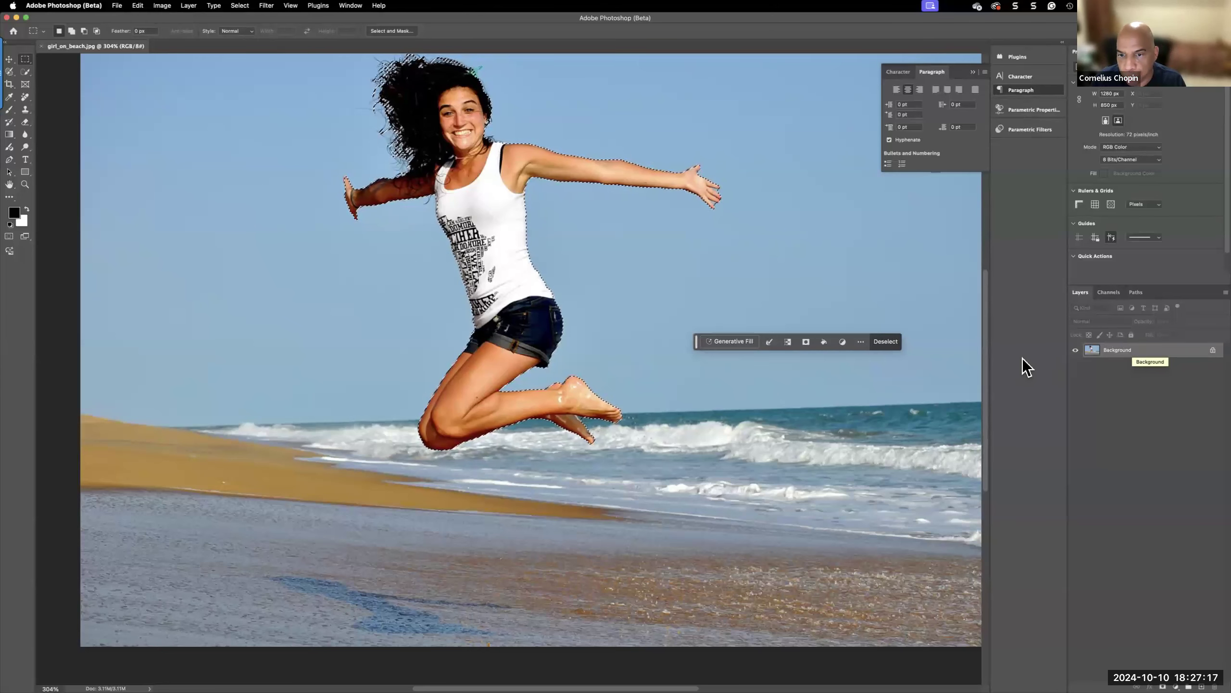
# Deselect, copy the Background into Layer 1, and hide the original Background layer
pyautogui.press('super+d')
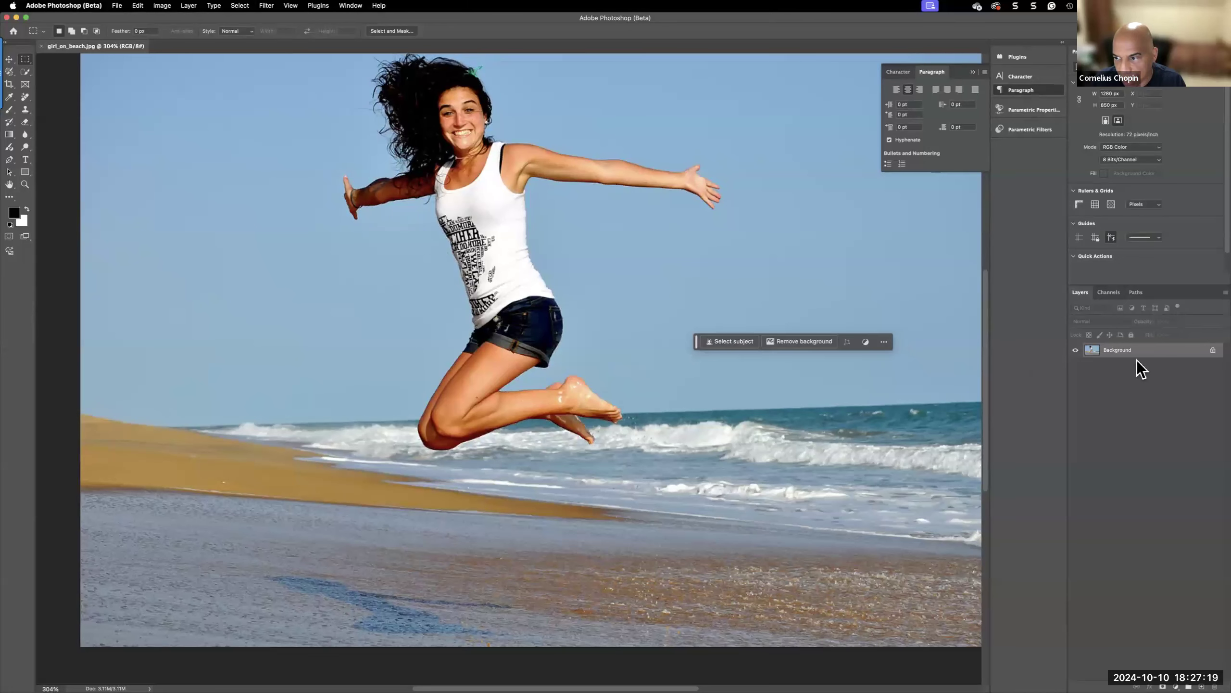
pyautogui.press('super+j')
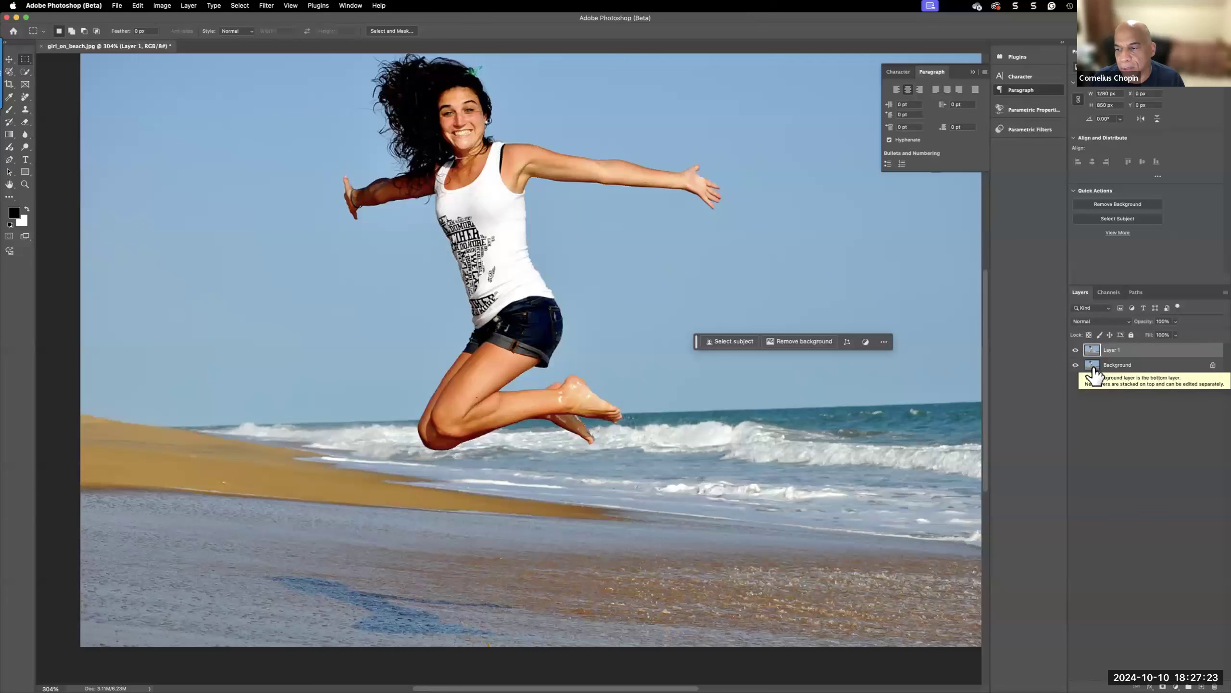
pyautogui.click(1075, 364)
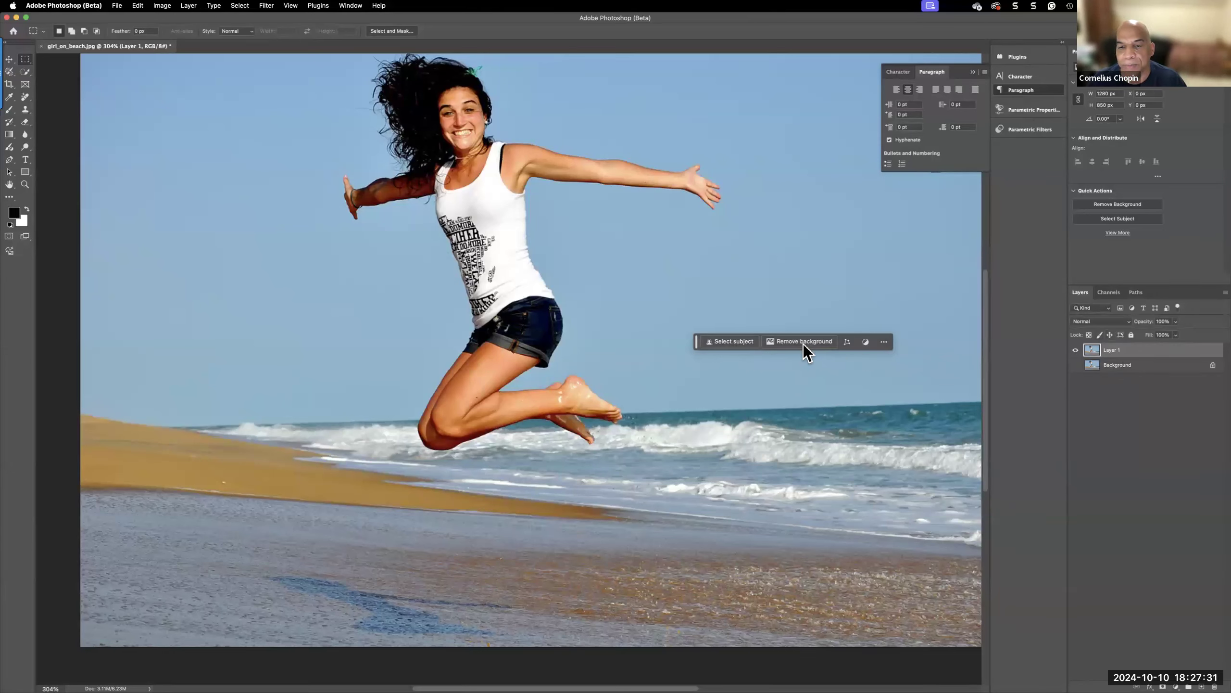
# Select the girl with Select subject, test-delete her pixels from Layer 1, then undo
pyautogui.click(729, 339)
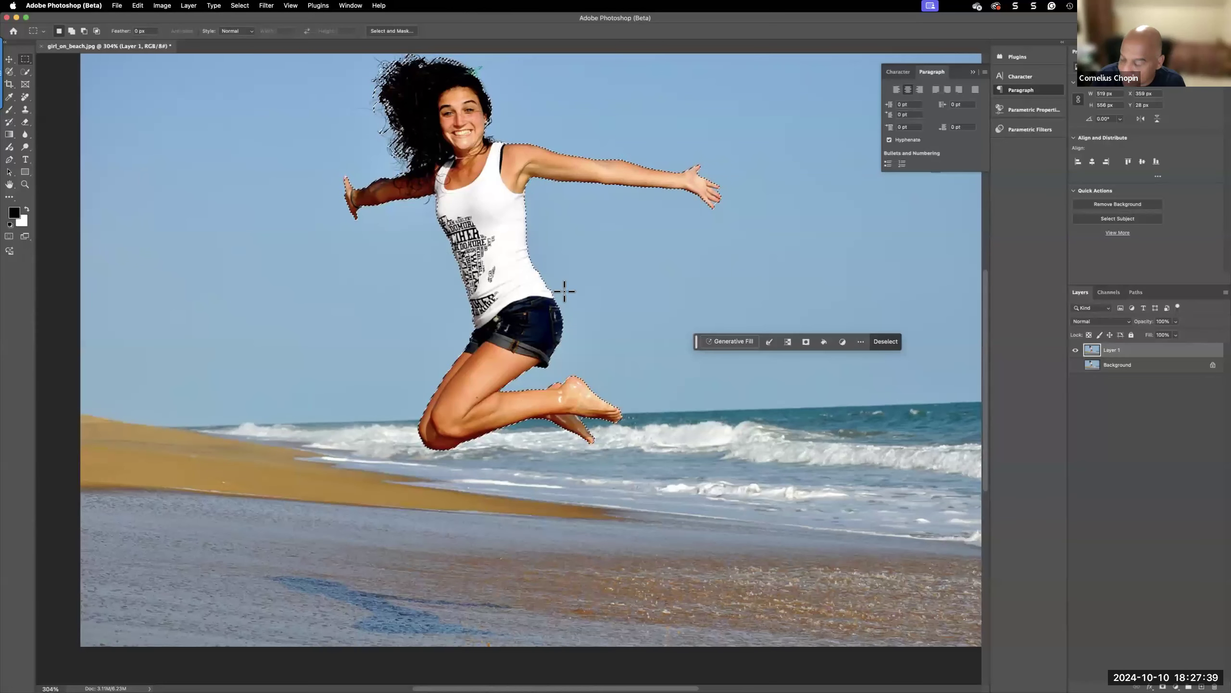
pyautogui.press('Delete')
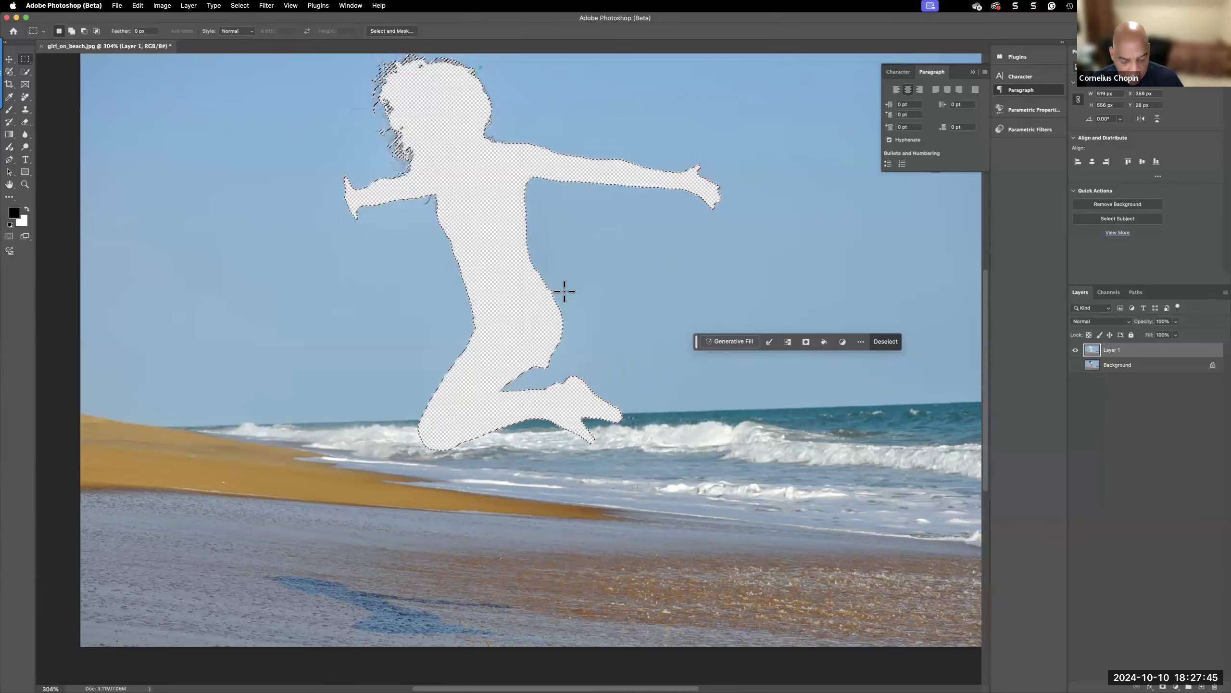
pyautogui.press('super+z')
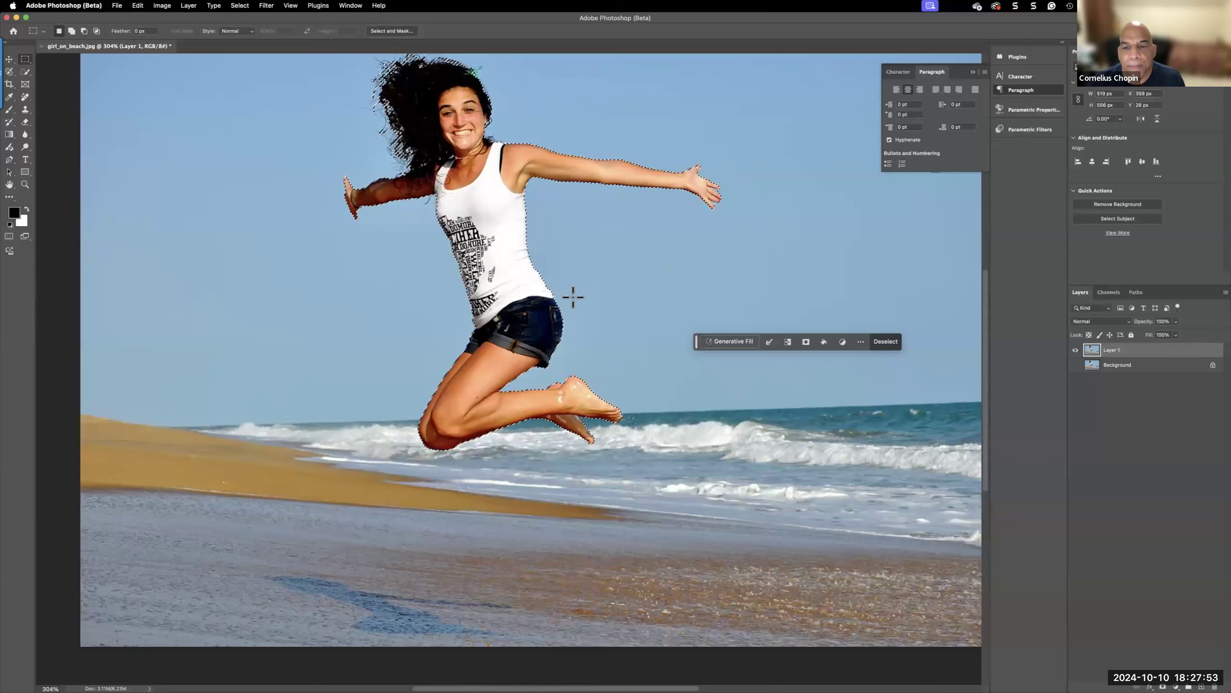
# Invert the selection to cover the beach around the girl, then switch to the Hand tool
pyautogui.click(788, 342)
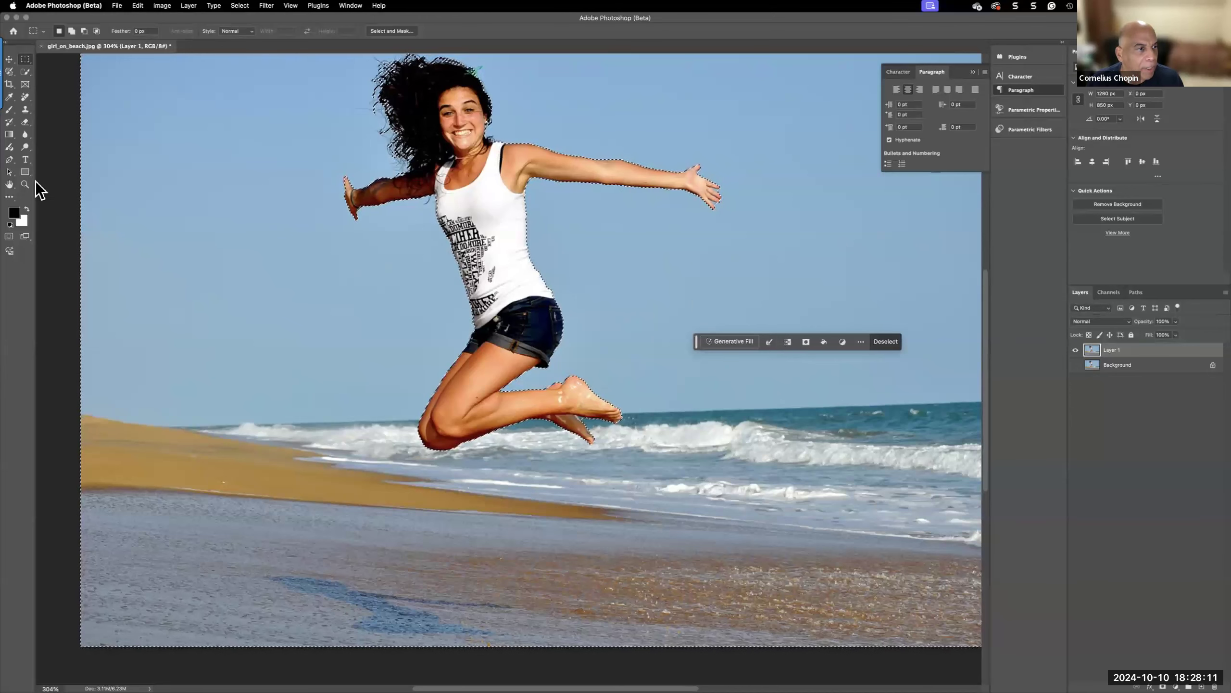
pyautogui.click(8, 187)
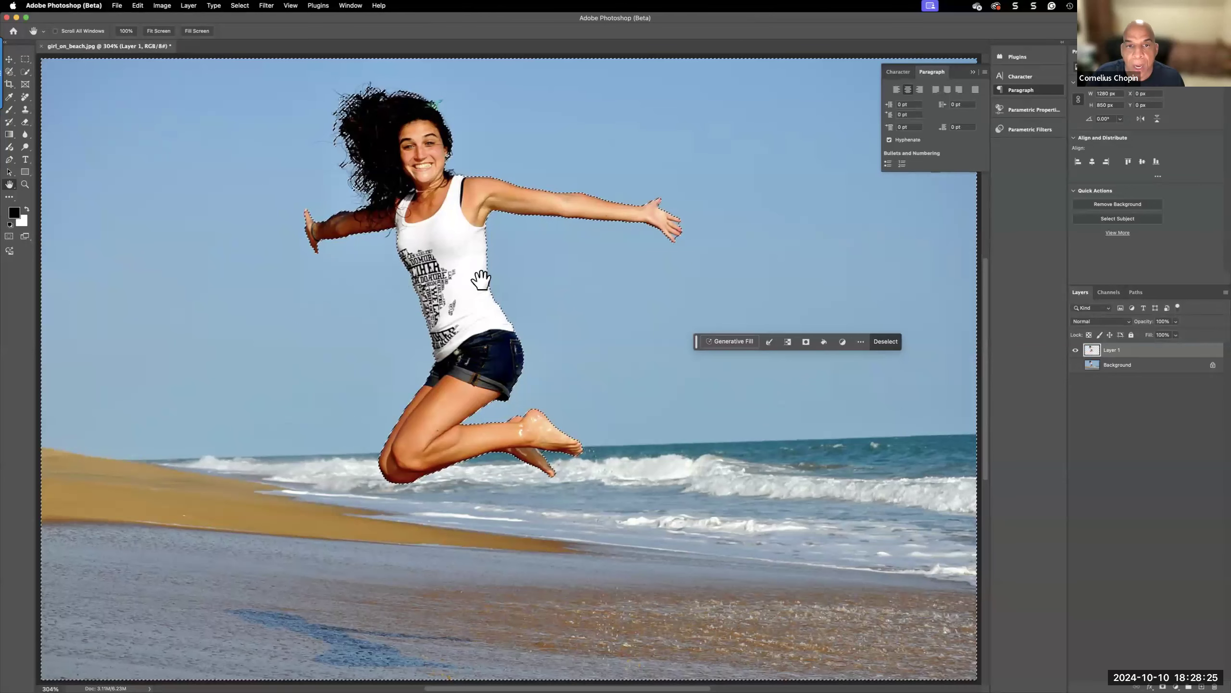
pyautogui.press('Delete')
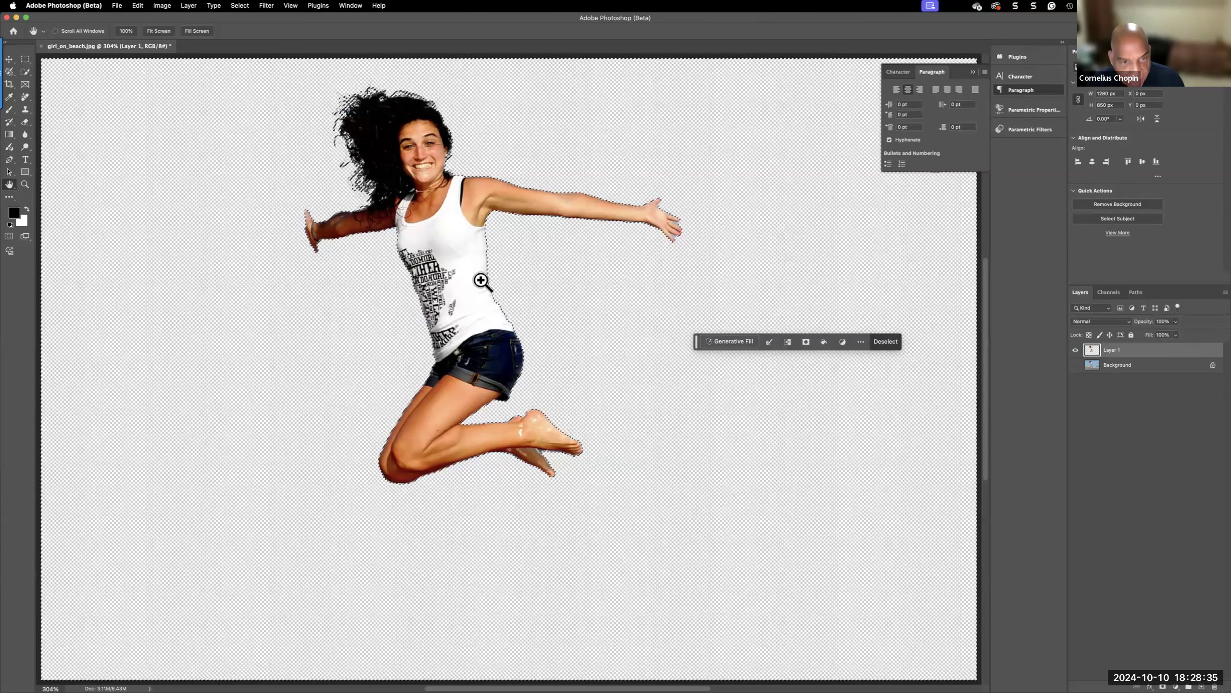
pyautogui.press('super+z')
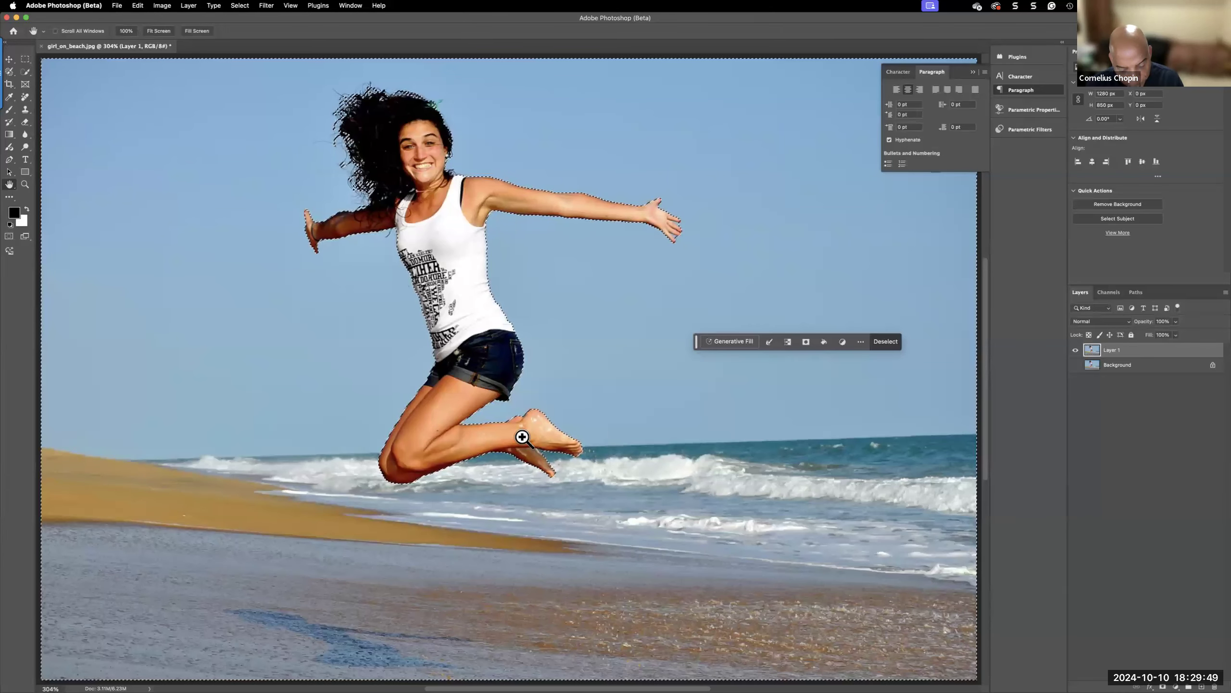
# Deselect everything with Cmd+D so the beach photo has no active selection
pyautogui.press('super+d')
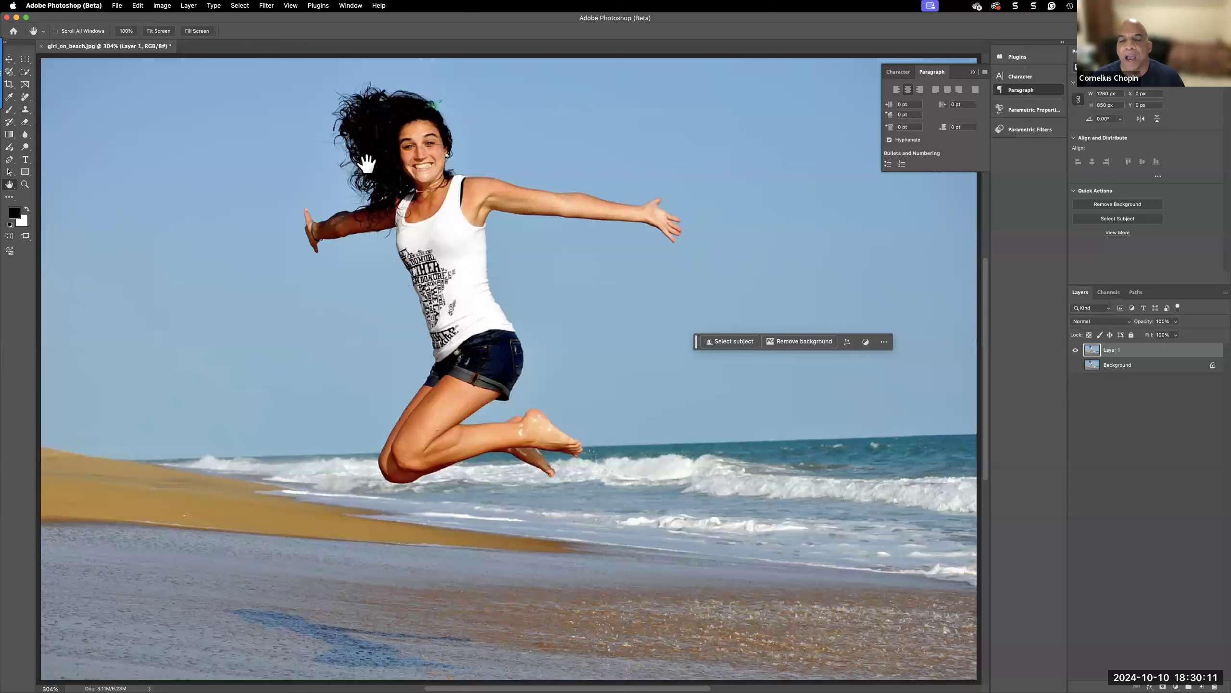
pyautogui.click(732, 341)
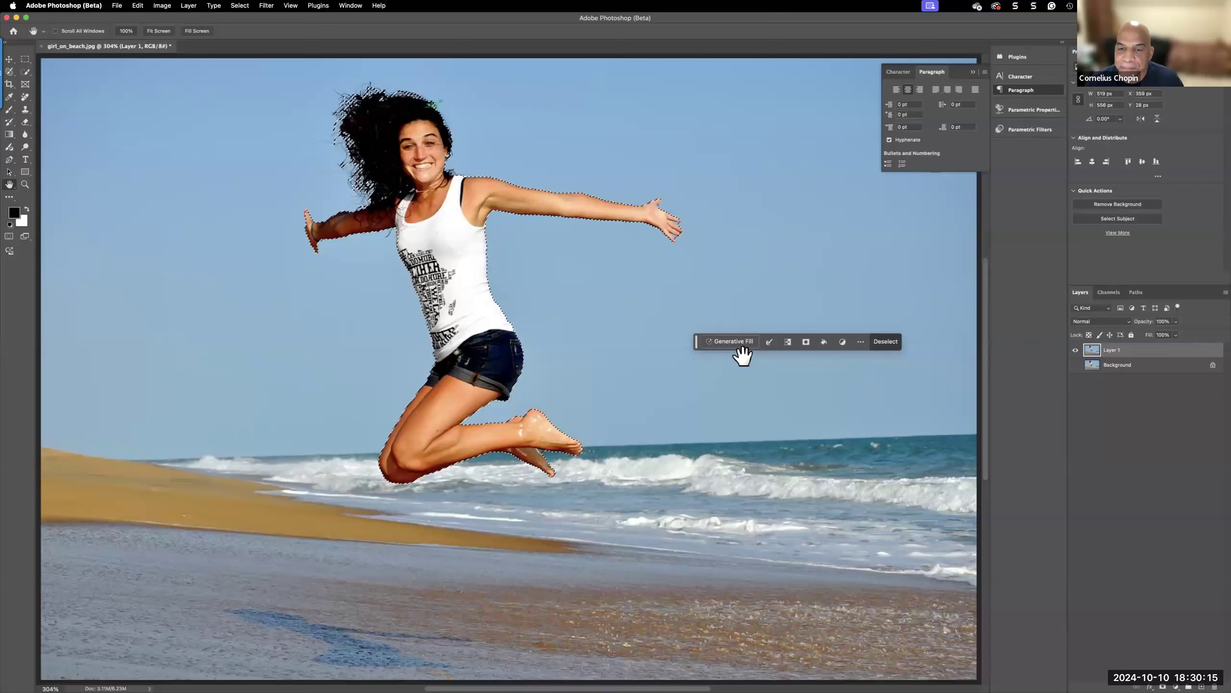
pyautogui.click(891, 342)
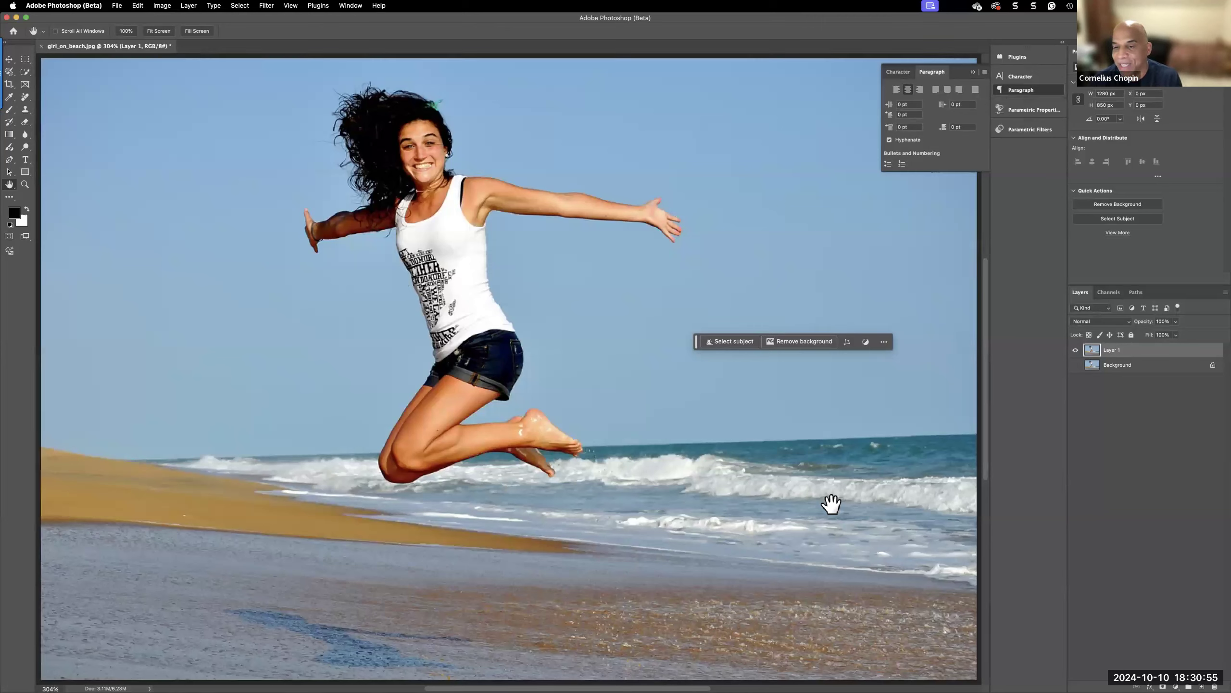
pyautogui.click(846, 342)
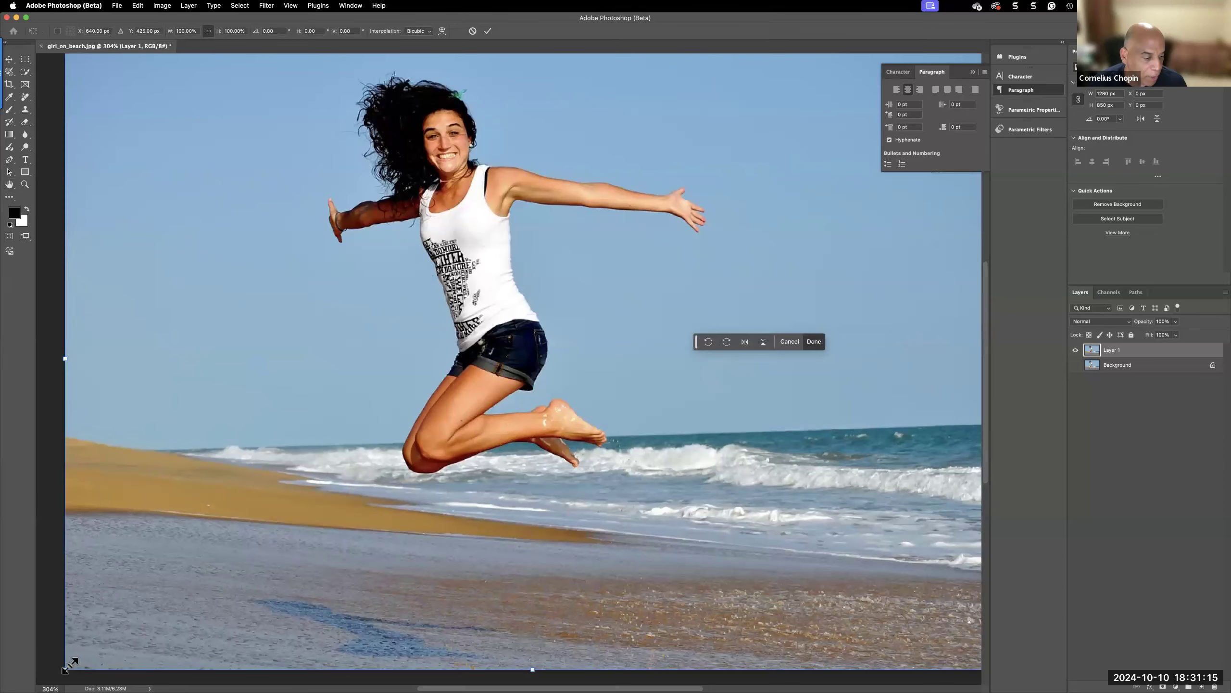
pyautogui.moveTo(69, 666); pyautogui.dragTo(542, 198)
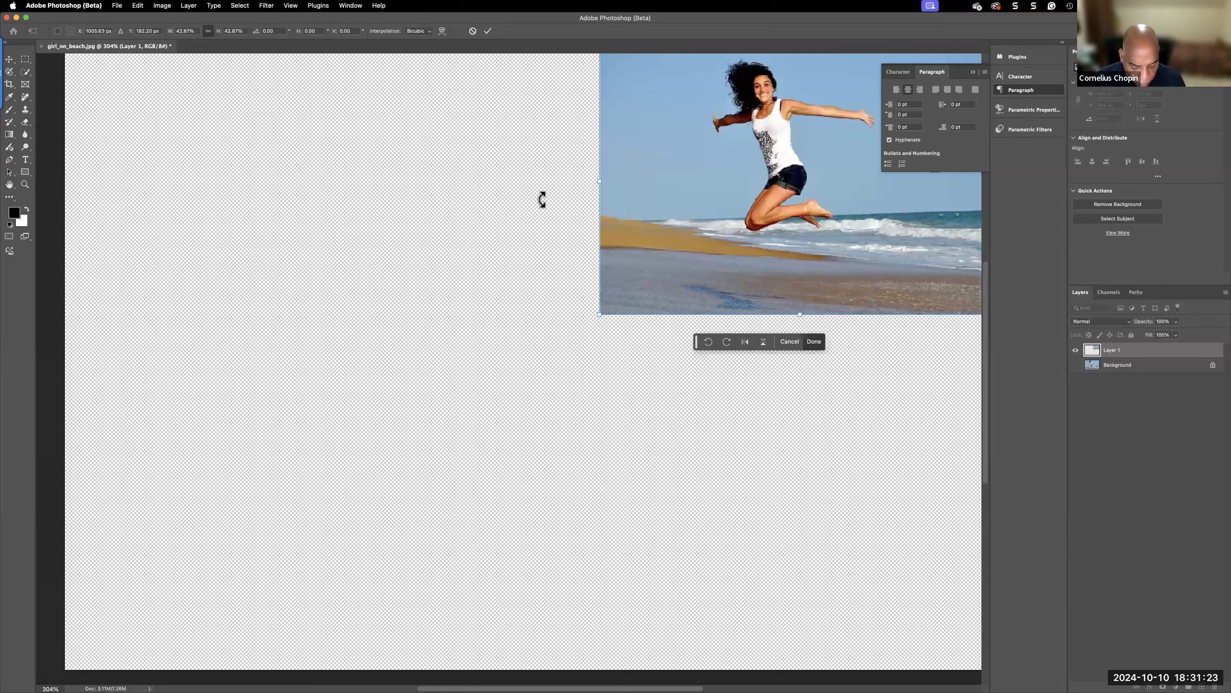
pyautogui.click(473, 31)
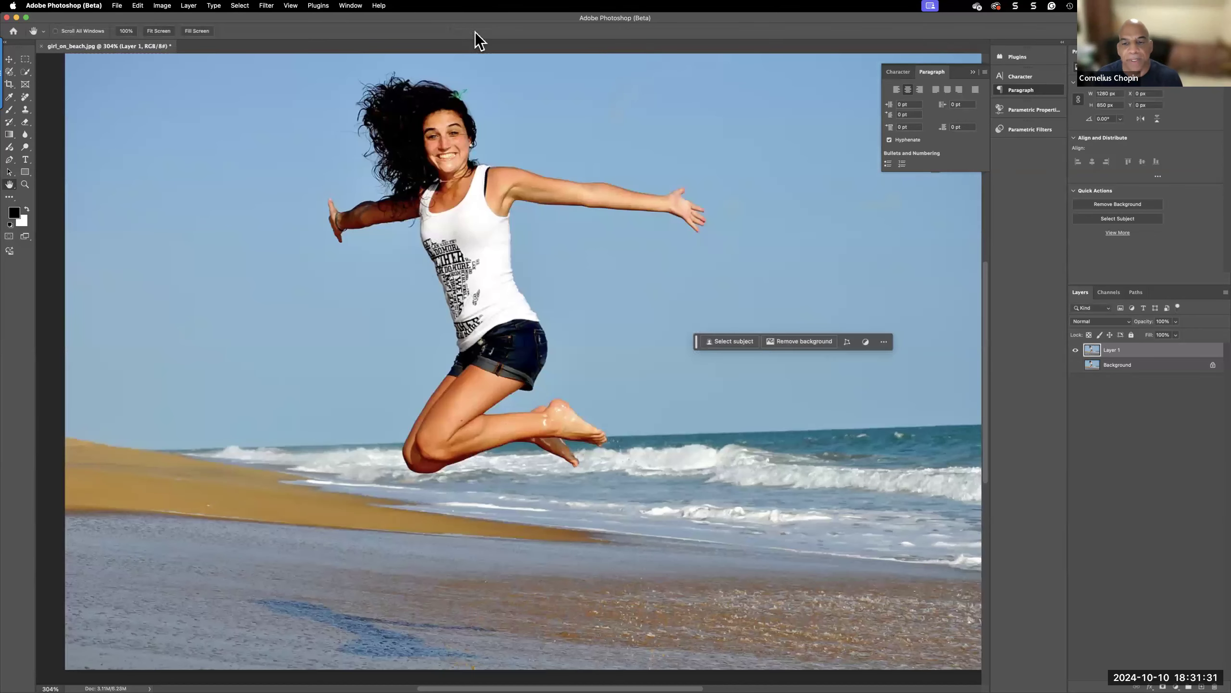
pyautogui.click(865, 343)
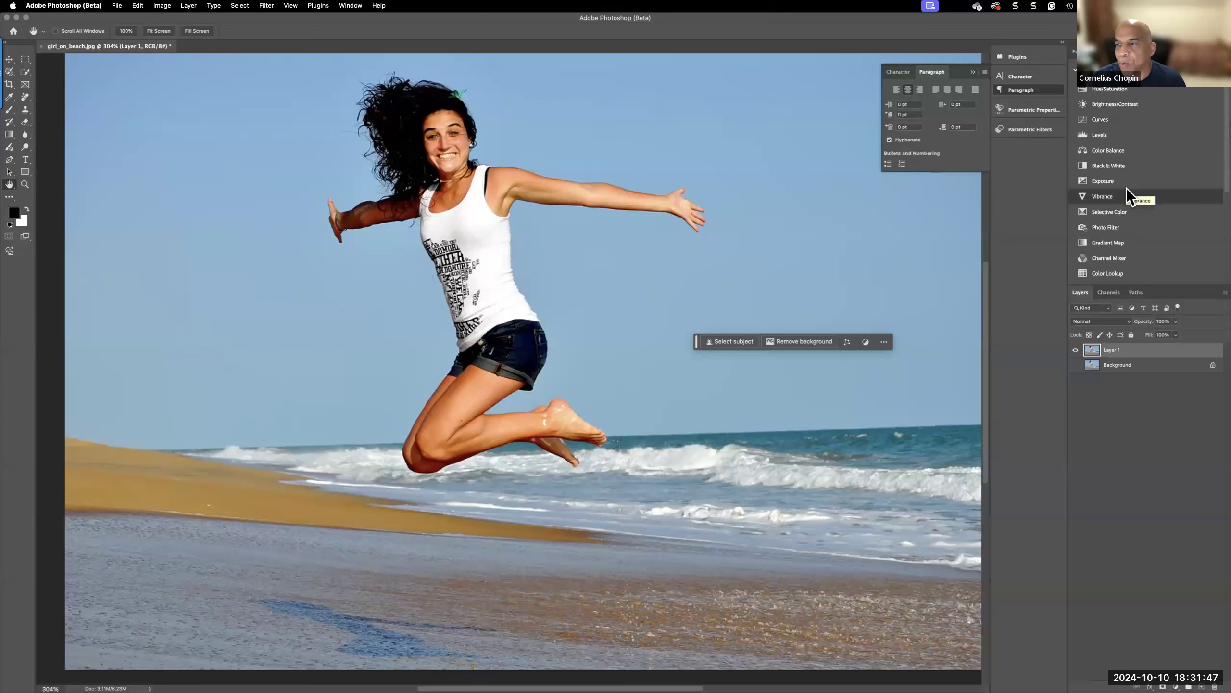
pyautogui.click(1114, 167)
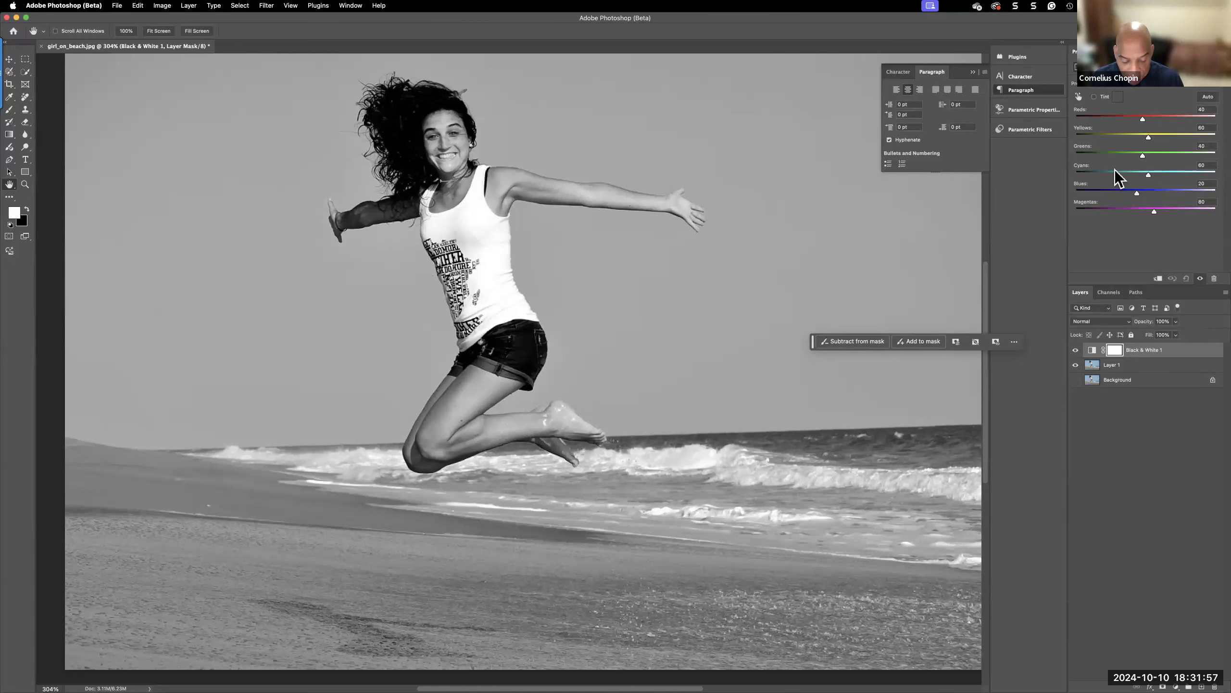
pyautogui.press('Delete')
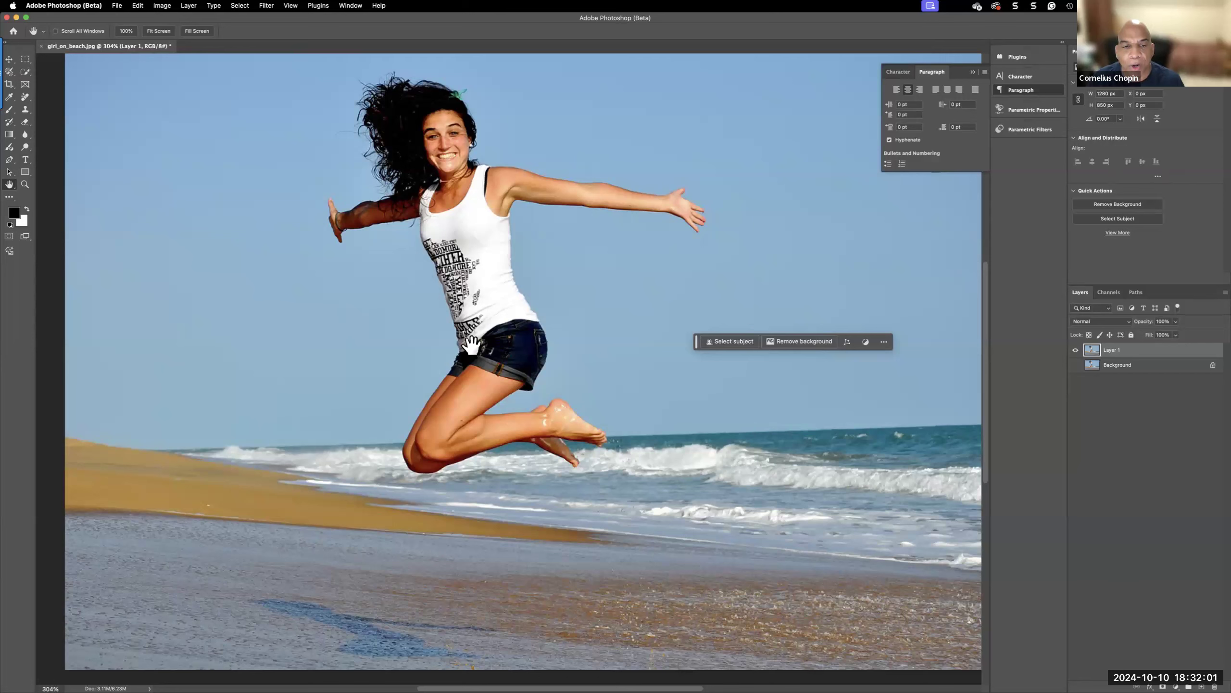
# Use Select Subject to select the jumping woman, then check the modify-selection options
pyautogui.click(737, 345)
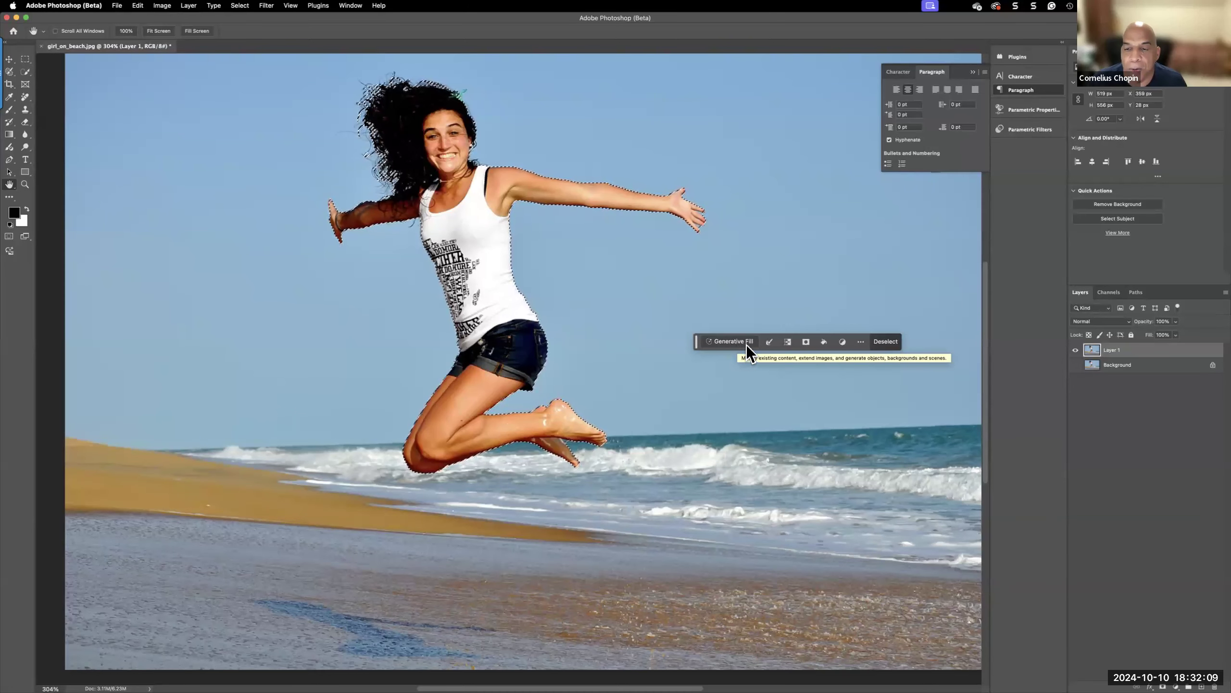
pyautogui.click(770, 341)
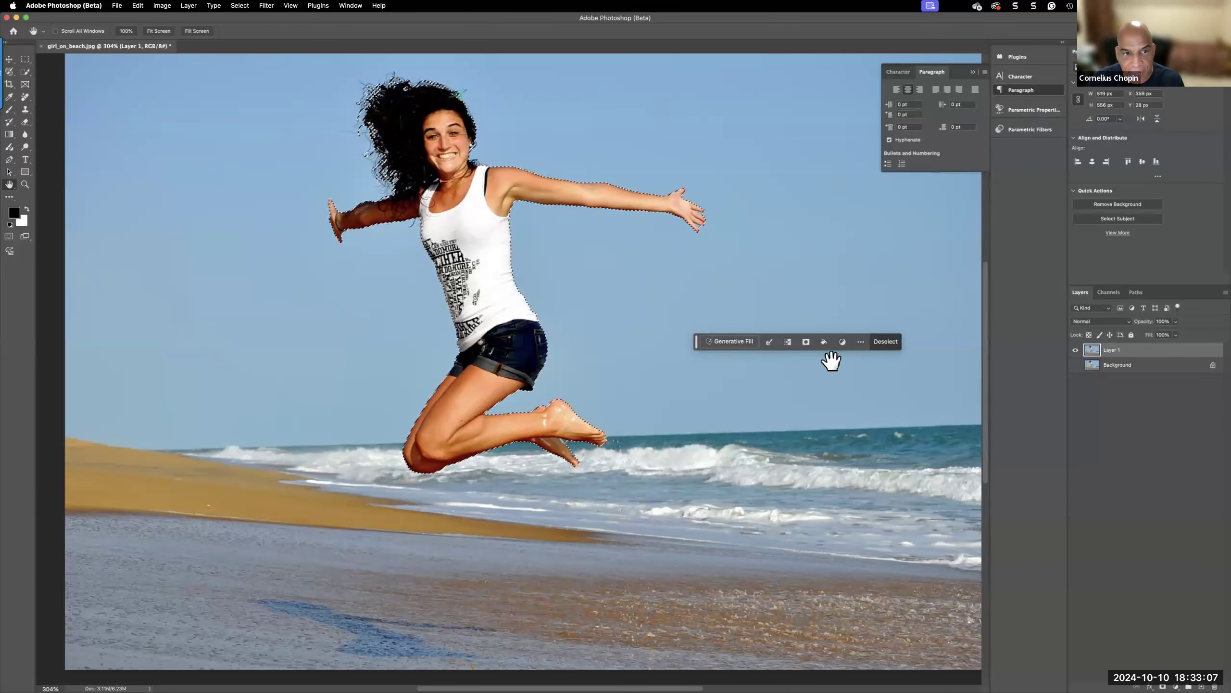
# Switch from the Crop tool to the Move tool, leaving the woman's selection intact
pyautogui.press('c')
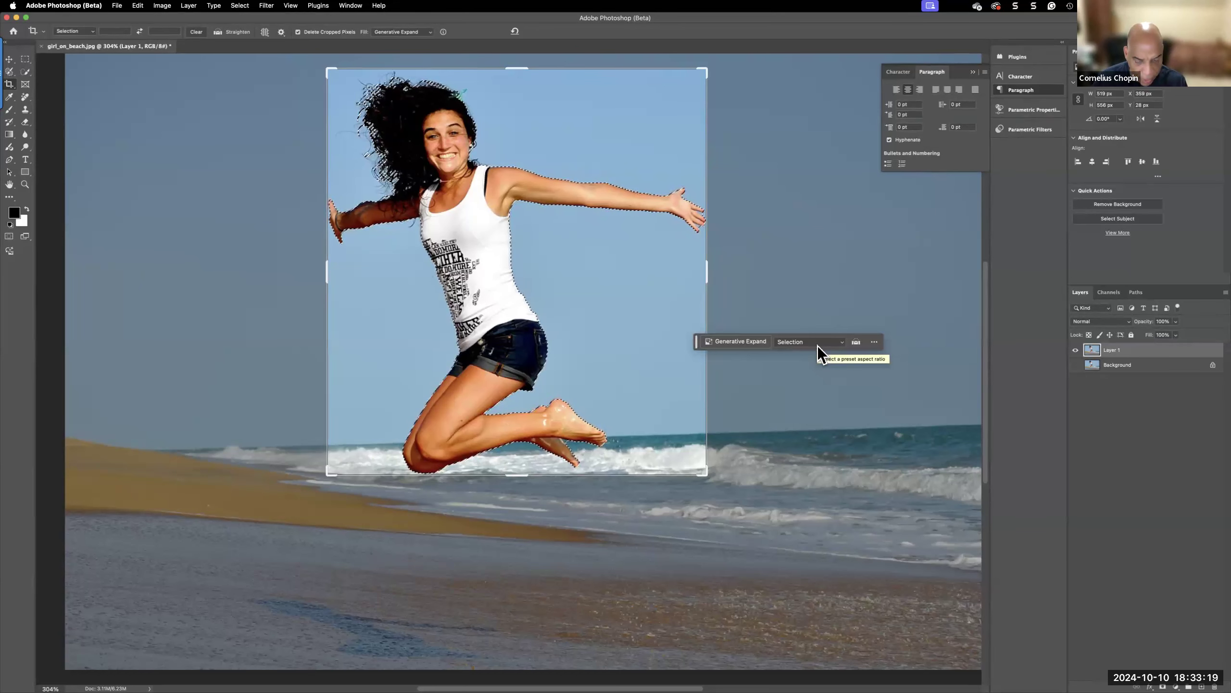
pyautogui.click(10, 59)
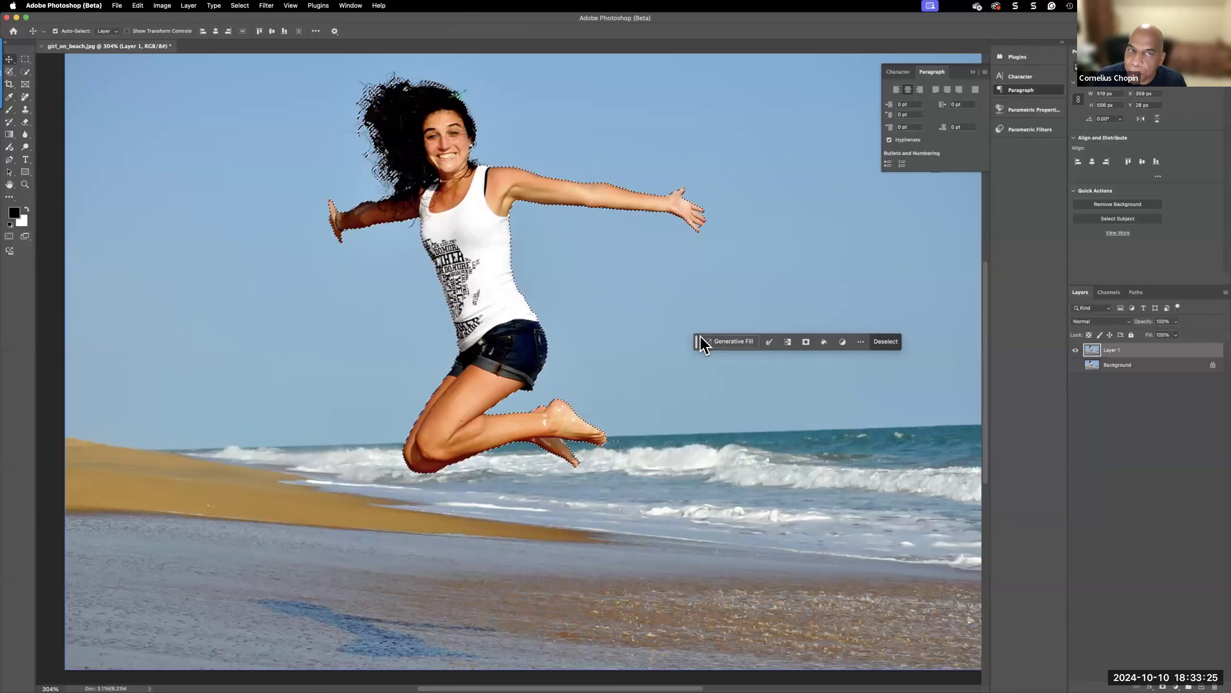
pyautogui.scroll(-1, 339, 30)
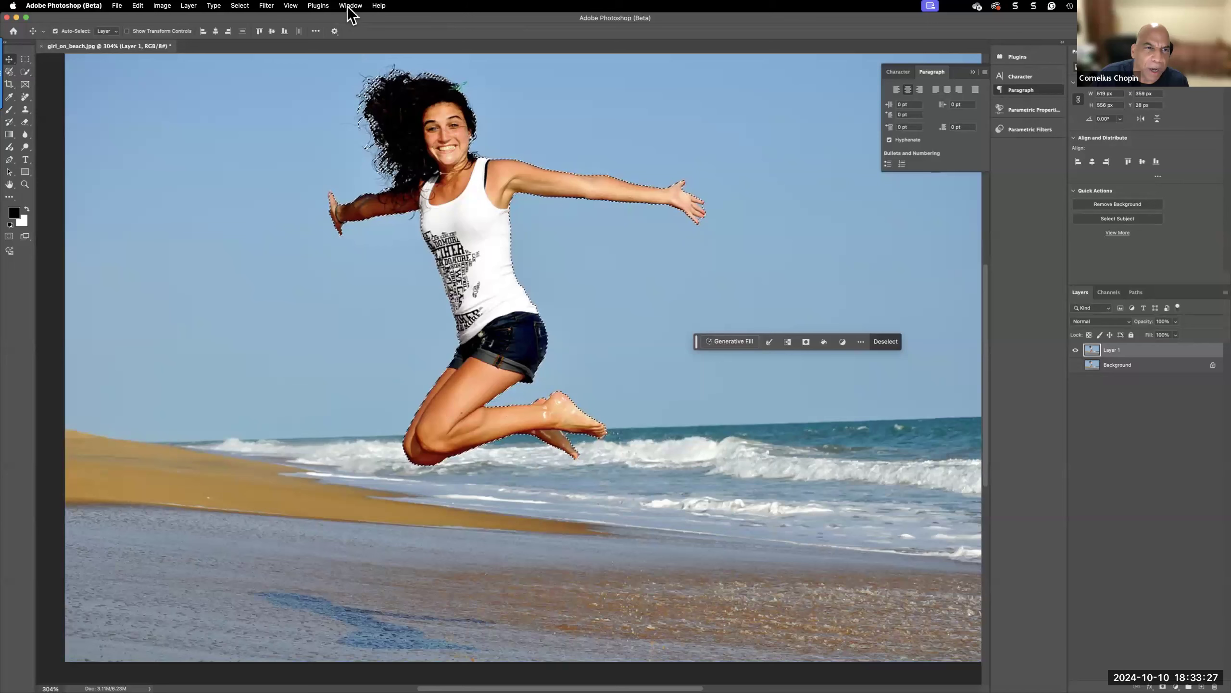
pyautogui.click(350, 6)
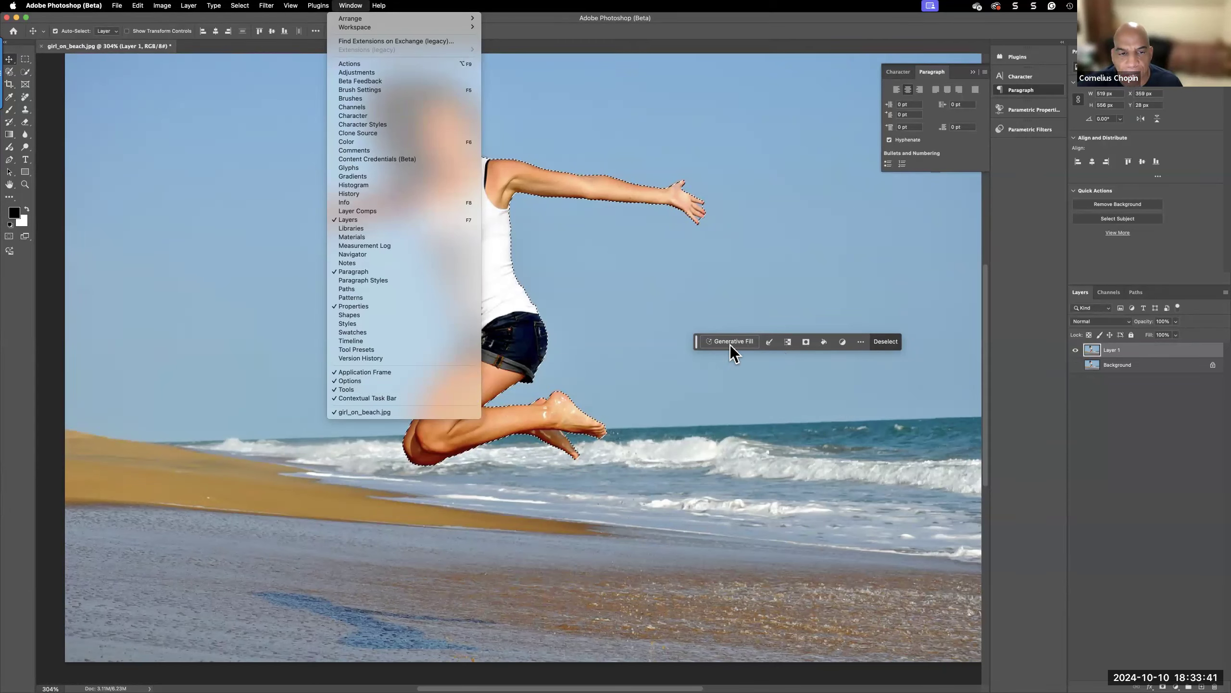
pyautogui.click(529, 334)
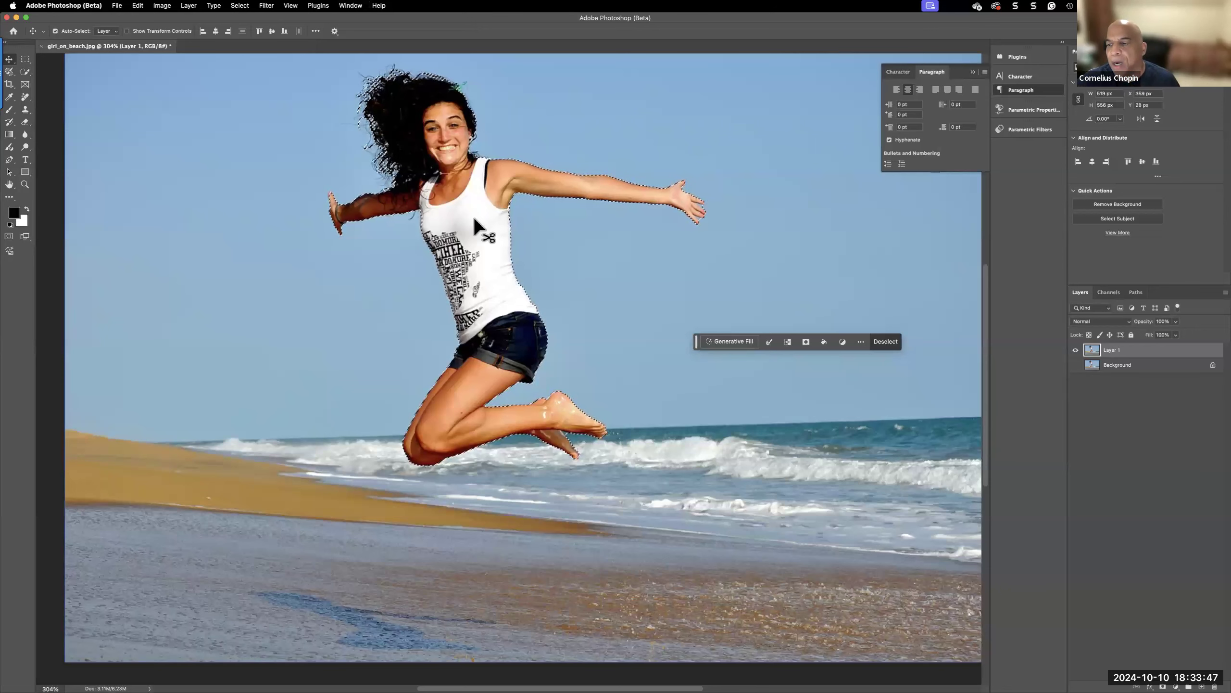
# Add a layer mask to Layer 1 from the woman's selection, hiding the beach
pyautogui.click(805, 341)
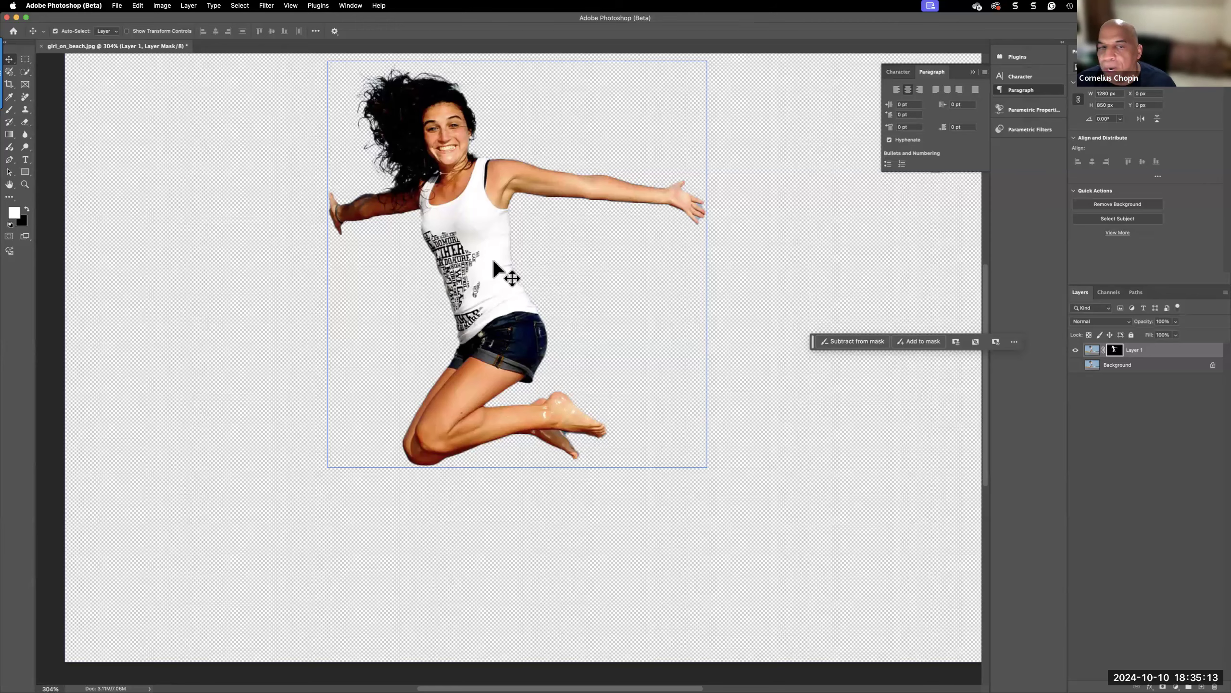
# On Layer 1's mask, brush white to reveal a sky patch beside the woman, then black to hide it
pyautogui.click(1110, 349)
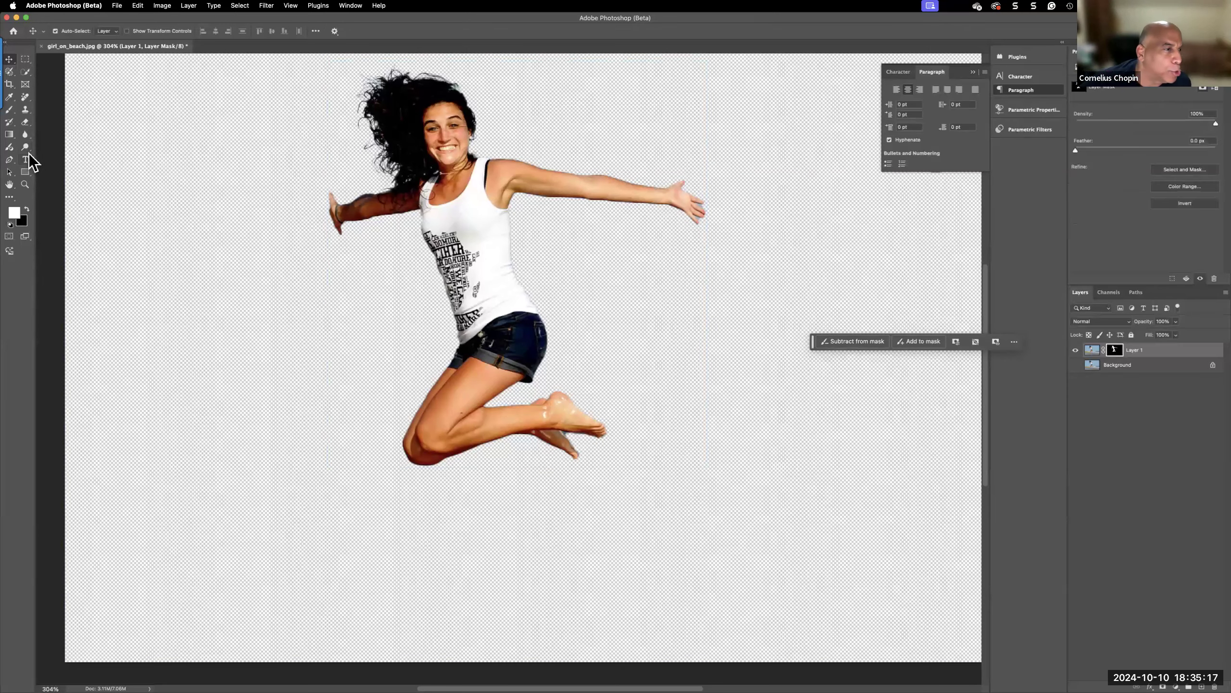
pyautogui.click(9, 110)
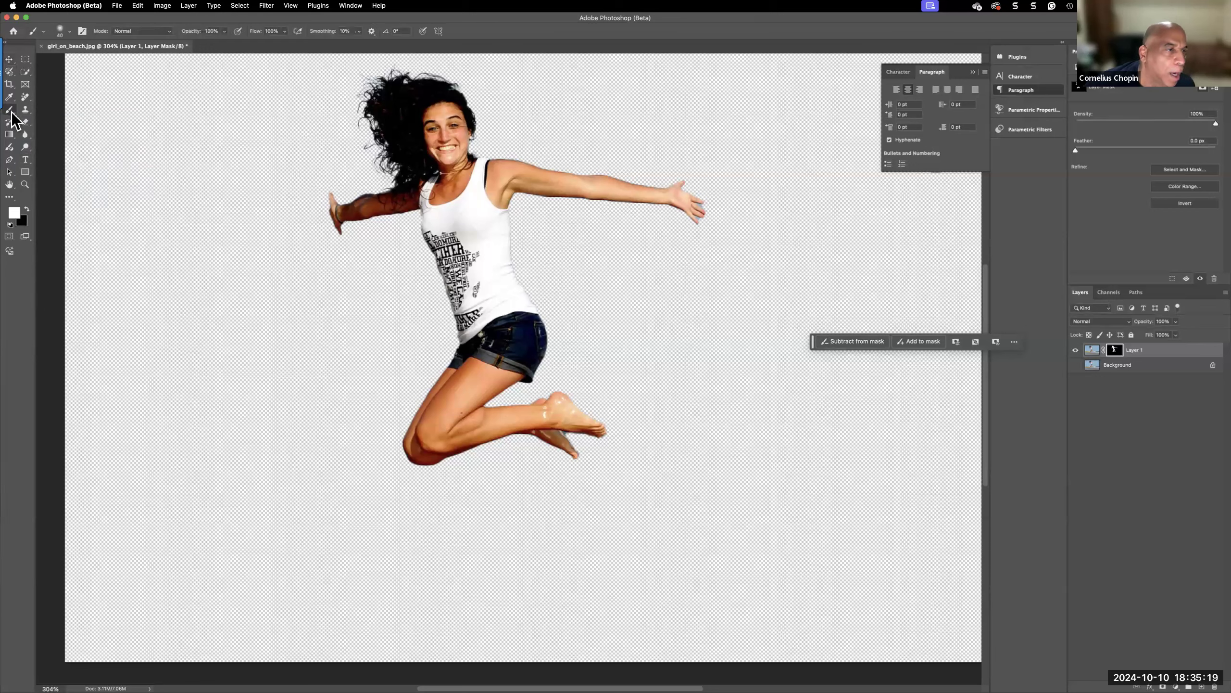
pyautogui.moveTo(682, 278)
pyautogui.mouseDown()
pyautogui.moveTo(658, 319)
pyautogui.moveTo(679, 331)
pyautogui.moveTo(743, 303)
pyautogui.moveTo(681, 279)
pyautogui.moveTo(678, 303)
pyautogui.moveTo(723, 305)
pyautogui.mouseUp()
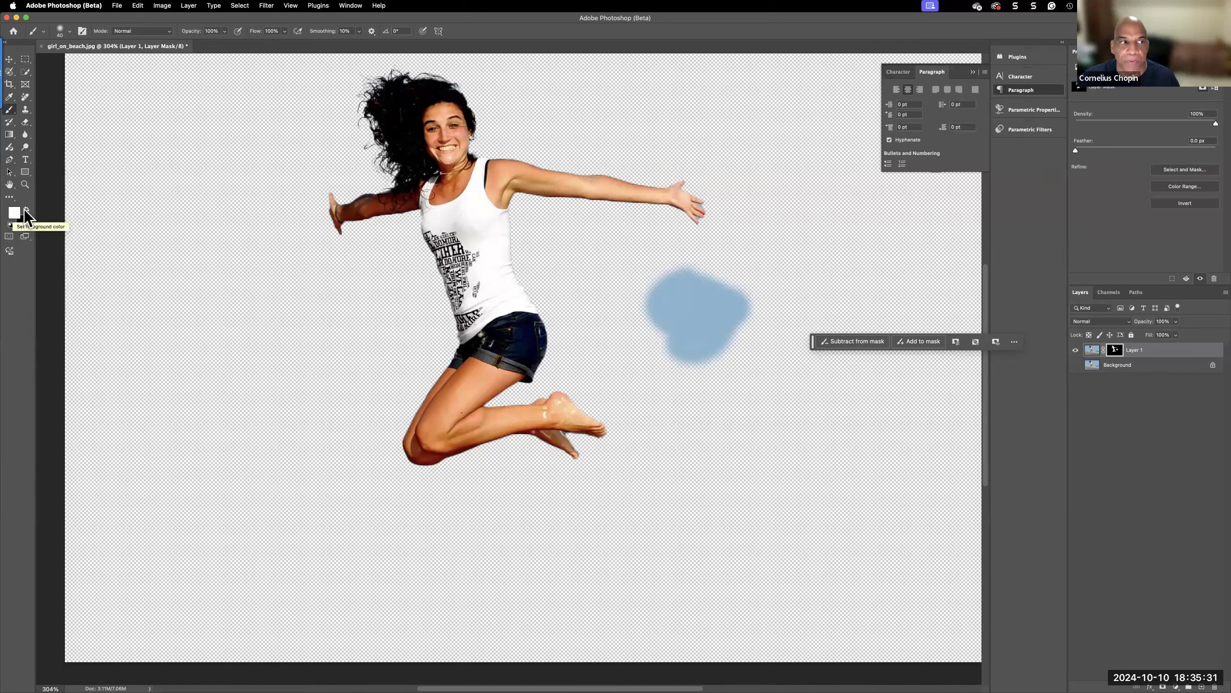
pyautogui.press('x')
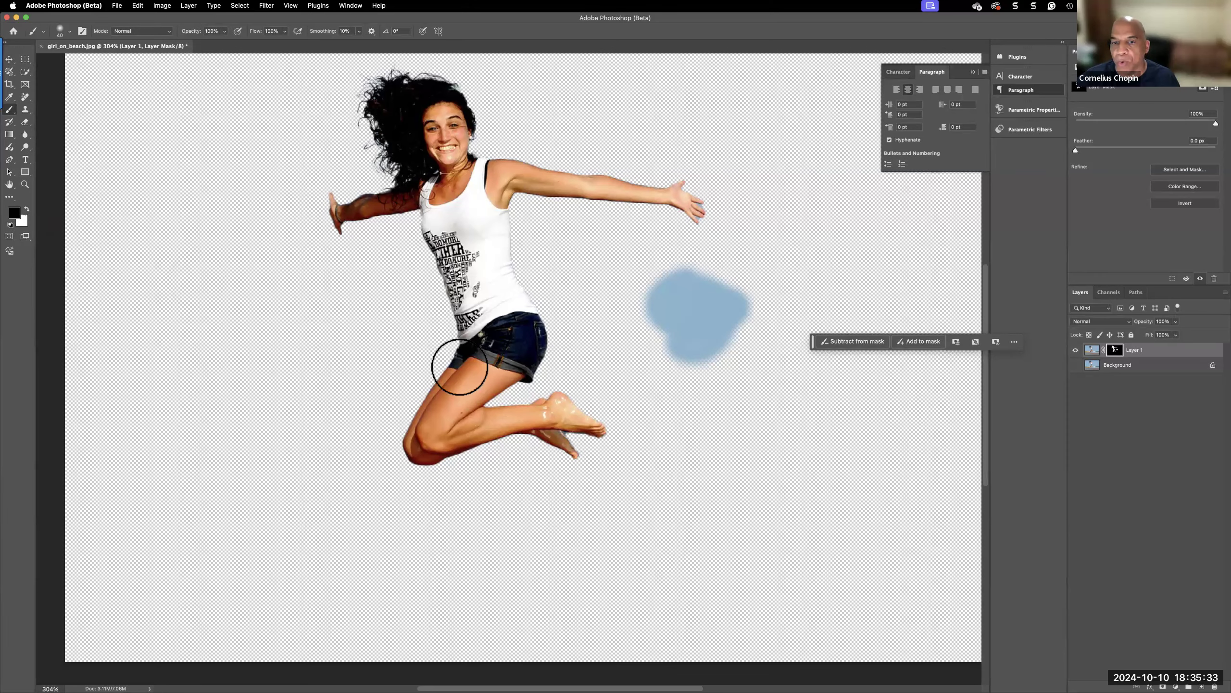
pyautogui.moveTo(692, 341)
pyautogui.mouseDown()
pyautogui.moveTo(673, 322)
pyautogui.moveTo(736, 305)
pyautogui.moveTo(645, 294)
pyautogui.moveTo(654, 331)
pyautogui.moveTo(718, 325)
pyautogui.moveTo(715, 353)
pyautogui.moveTo(756, 302)
pyautogui.mouseUp()
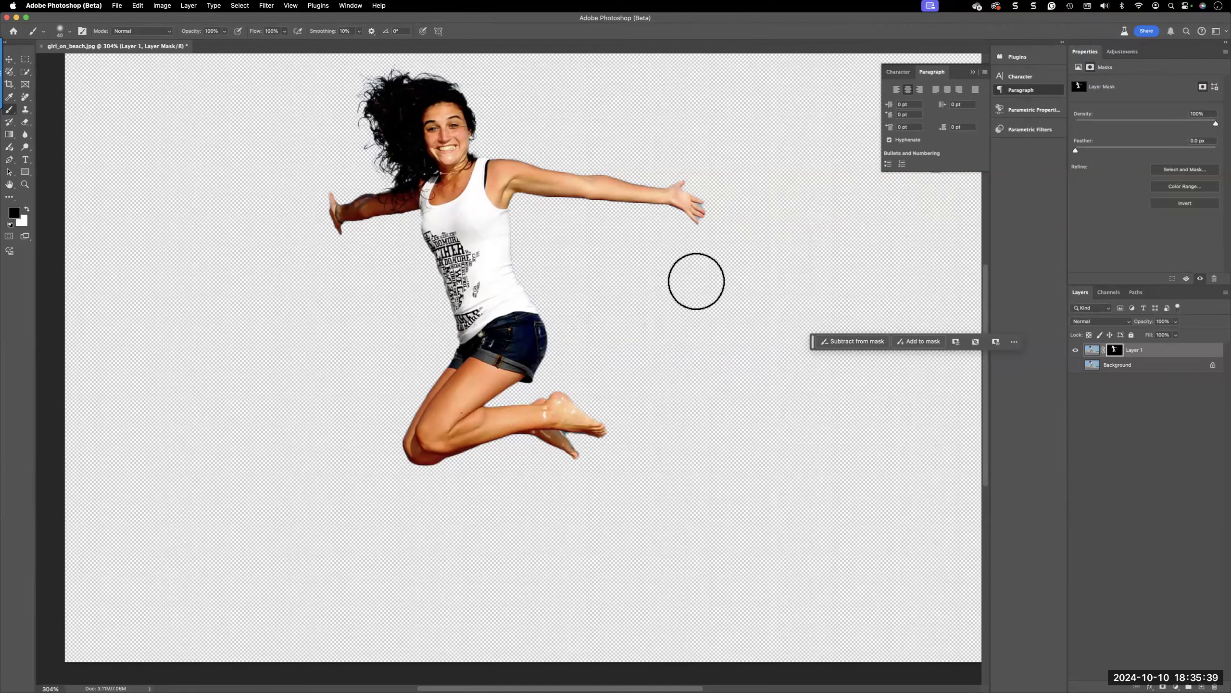
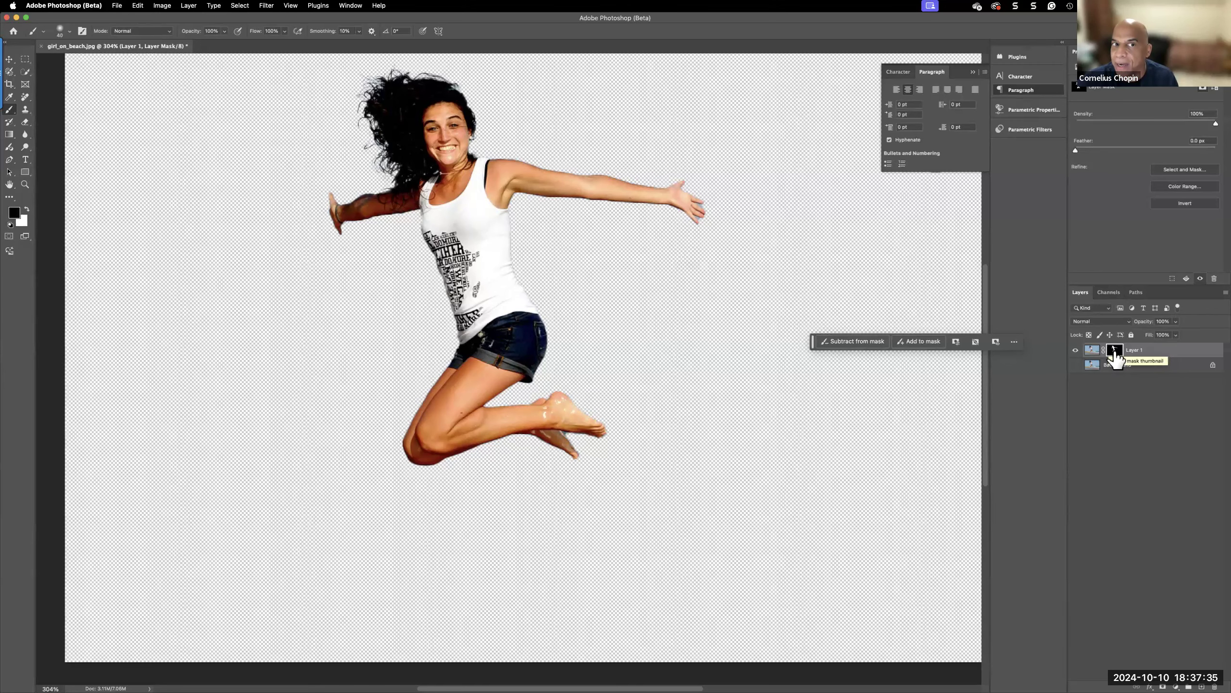
# Toggle Layer 1's mask off and back on to compare, then drag it to the trash
pyautogui.keyDown('shift'); pyautogui.click(1115, 354); pyautogui.keyUp('shift')
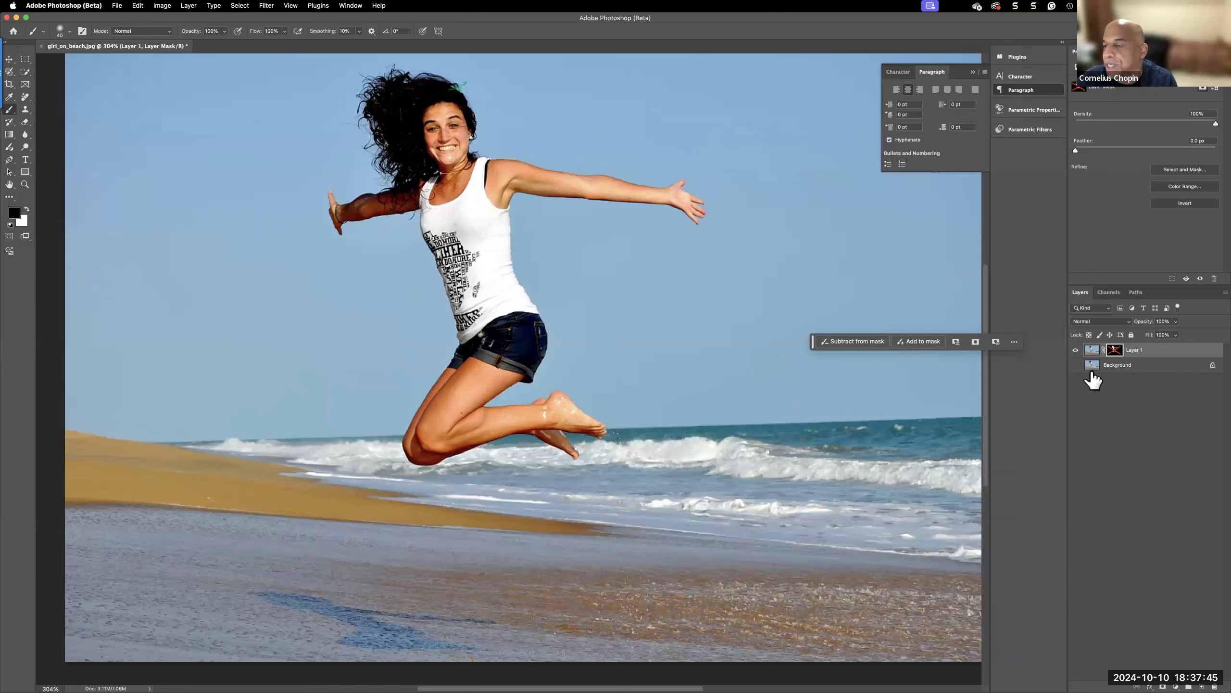
pyautogui.keyDown('shift'); pyautogui.click(1115, 350); pyautogui.keyUp('shift')
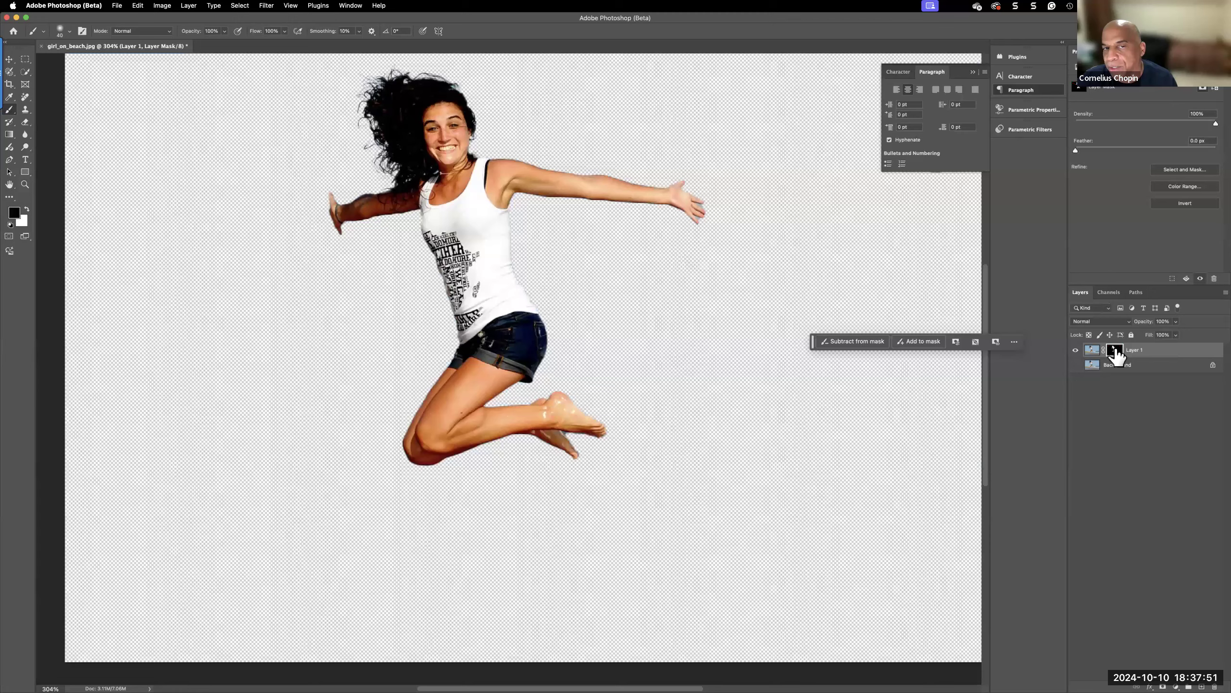
pyautogui.moveTo(1115, 351); pyautogui.dragTo(1217, 678)
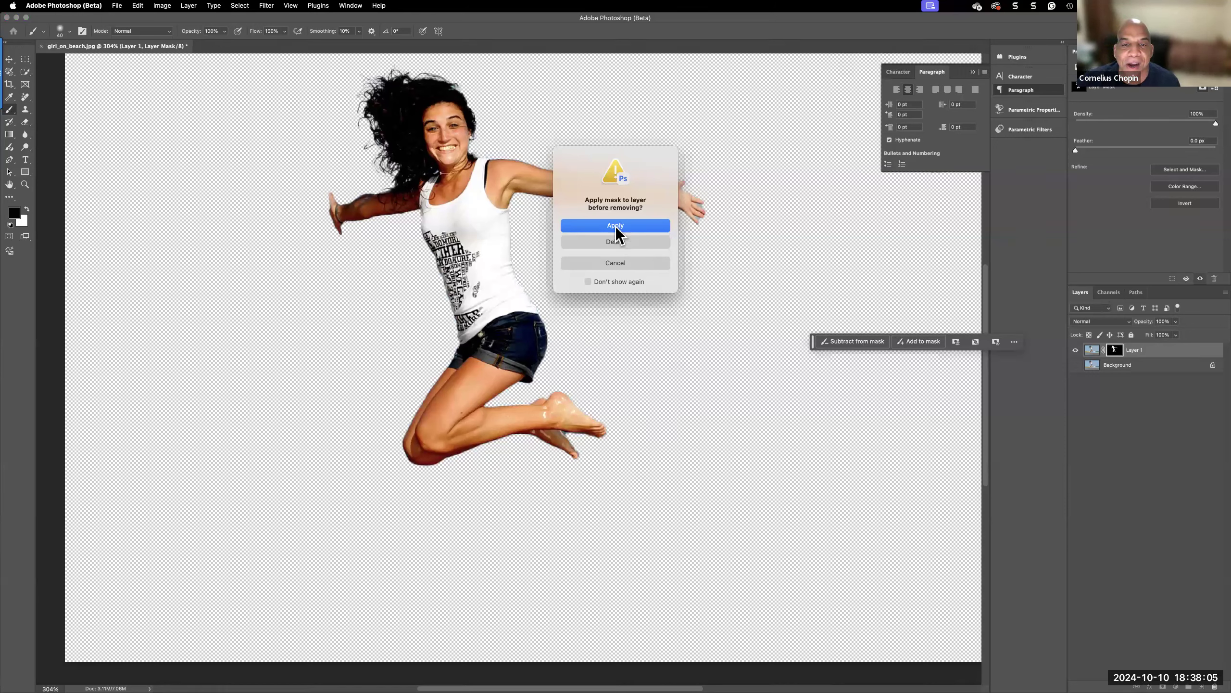
# Choose Delete in the apply-mask prompt so Layer 1's mask is discarded unapplied
pyautogui.click(616, 241)
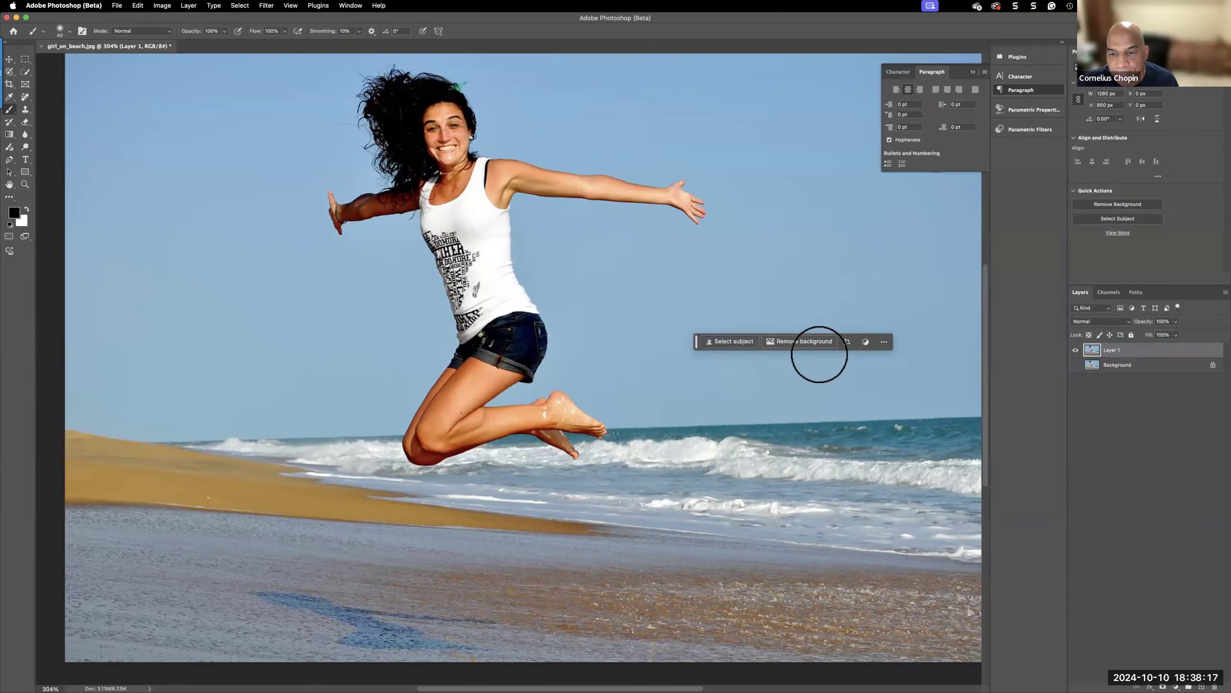
# Open the adjustments list, then brush over the white tank top with Quick Selection
pyautogui.click(866, 342)
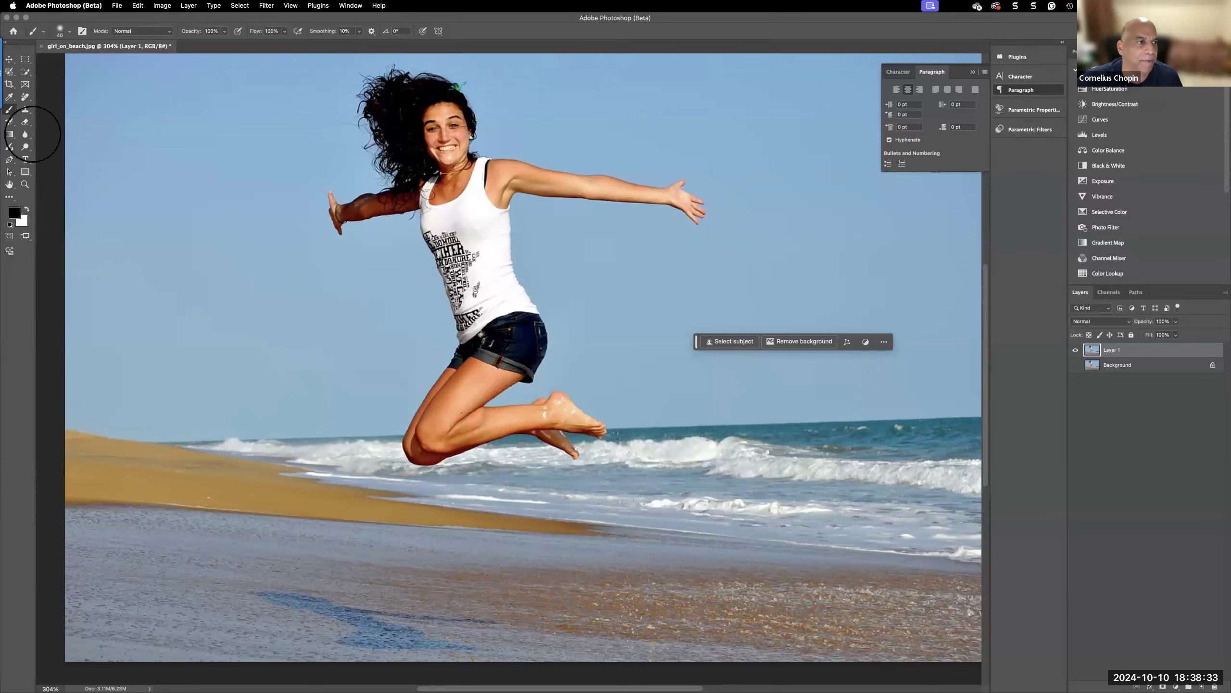
pyautogui.click(25, 72)
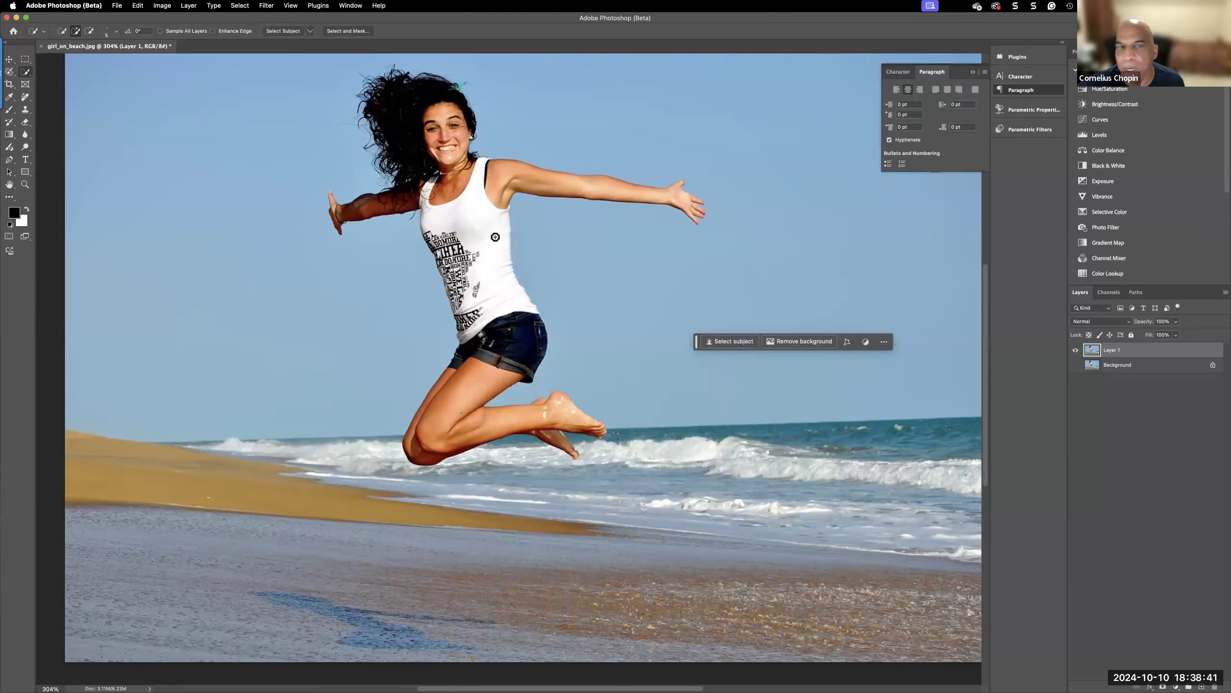
pyautogui.moveTo(424, 200); pyautogui.dragTo(476, 209)
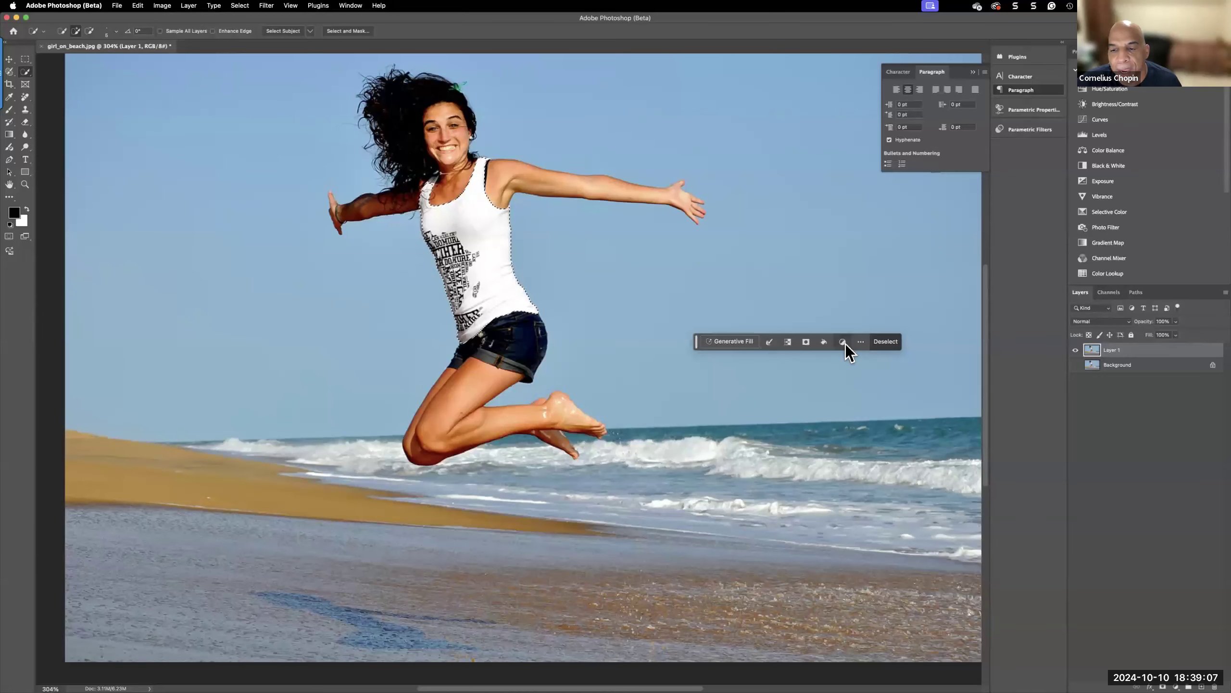
# Add a colorized Hue/Saturation layer: Hue 121, Saturation 39, Lightness -55
pyautogui.click(1114, 90)
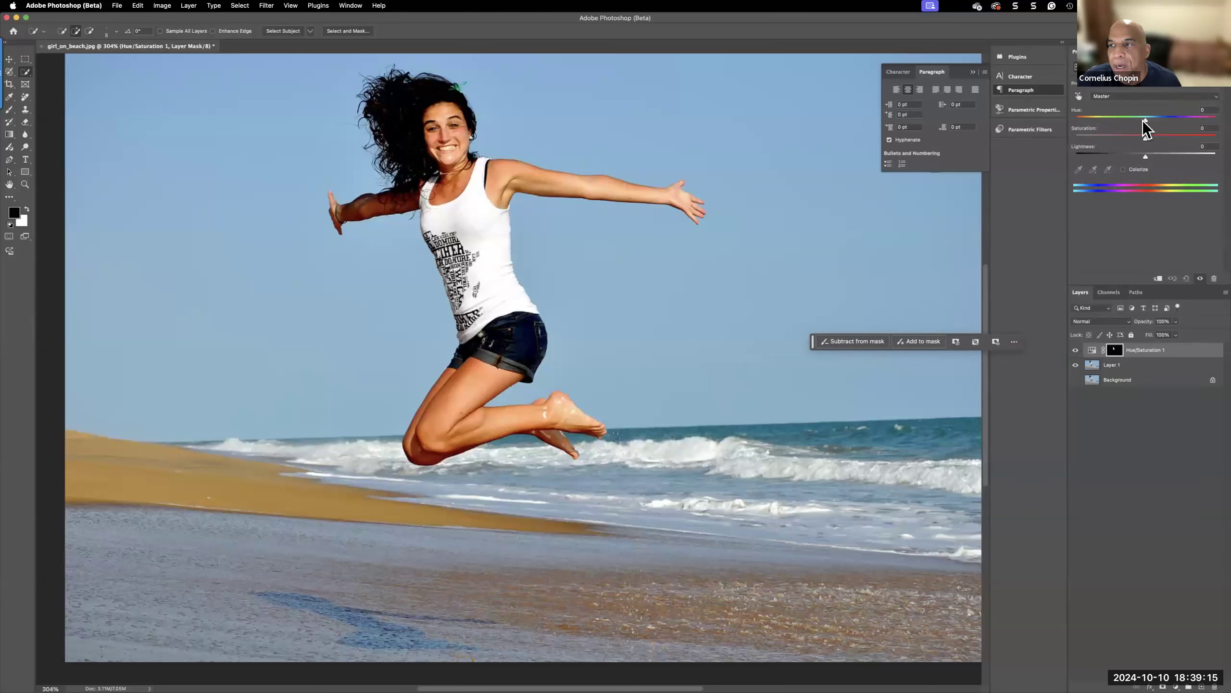
pyautogui.click(1129, 169)
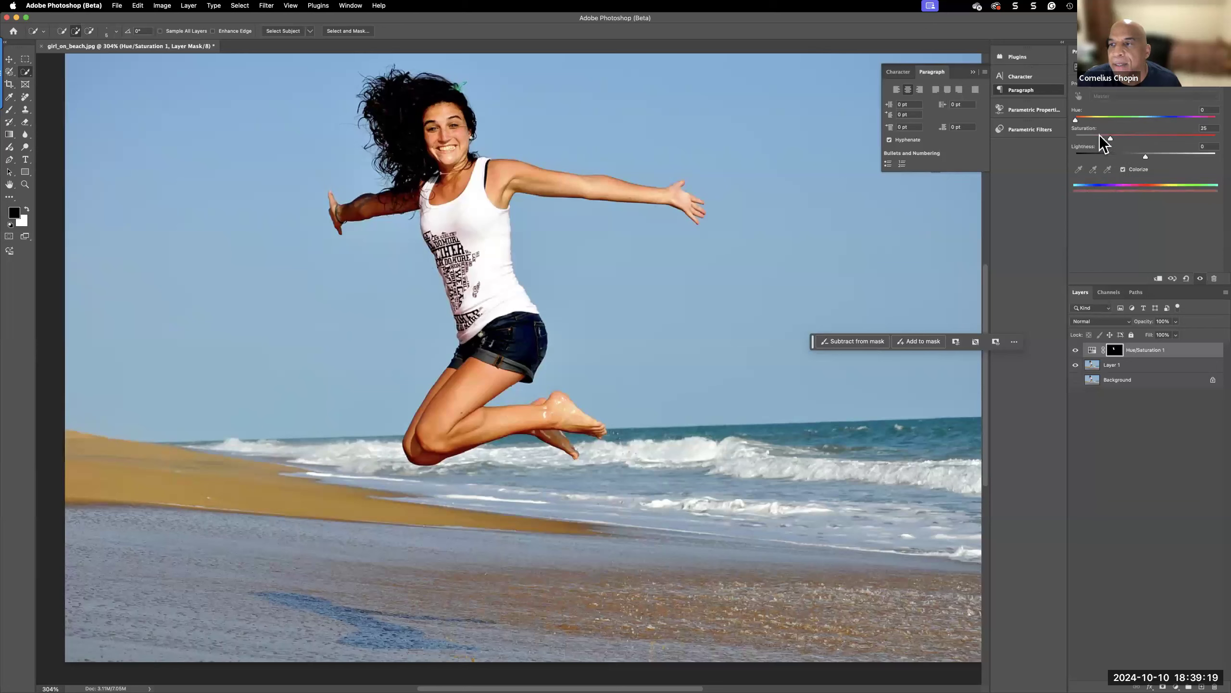
pyautogui.moveTo(1111, 138)
pyautogui.mouseDown()
pyautogui.moveTo(1142, 127)
pyautogui.moveTo(1121, 129)
pyautogui.moveTo(1107, 157)
pyautogui.mouseUp()
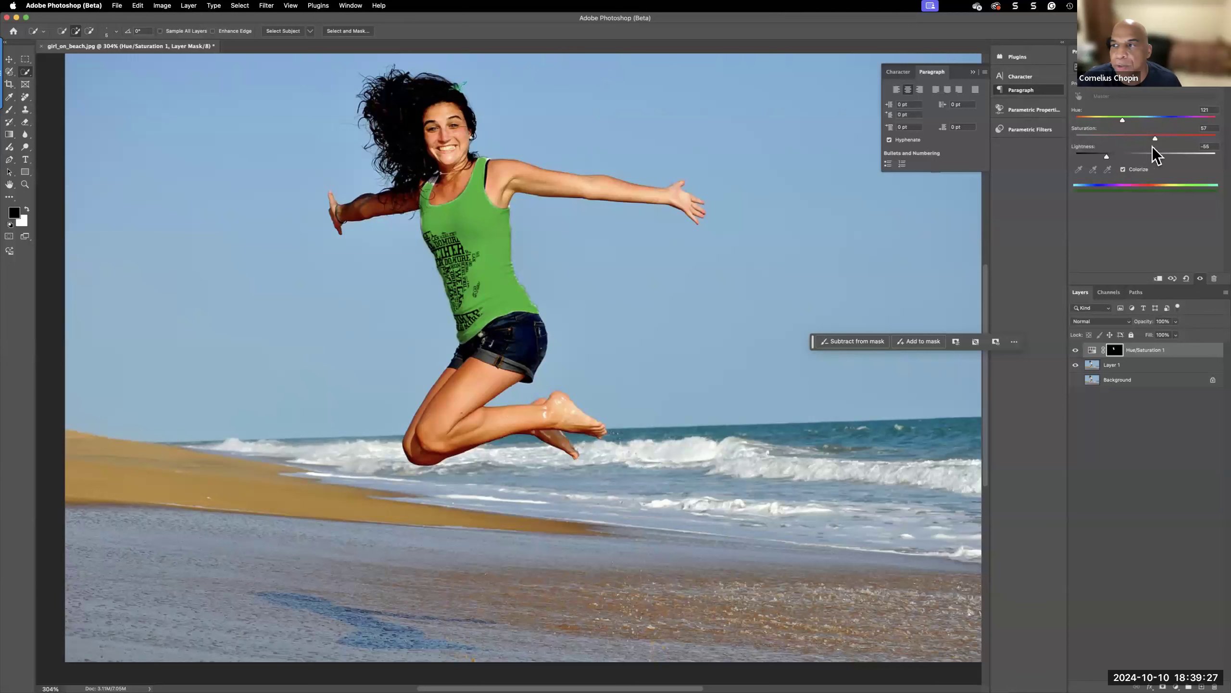
pyautogui.click(1130, 139)
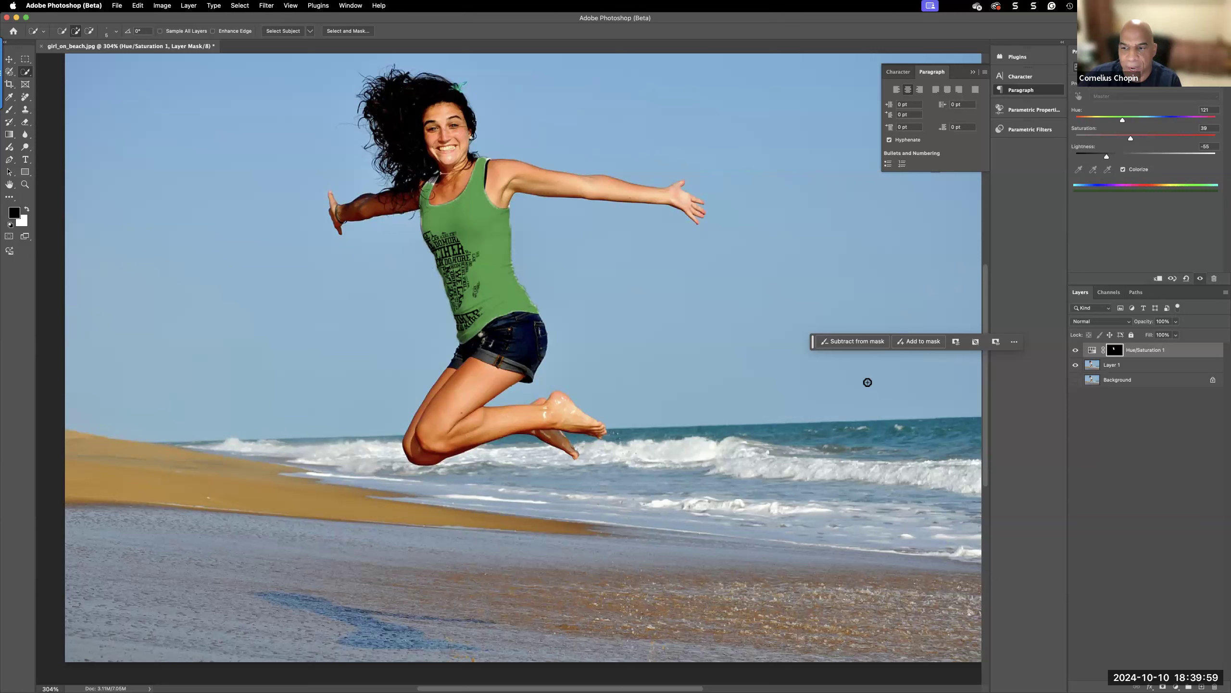
# Load the Hue/Saturation mask as a selection and fill it with Black
pyautogui.moveTo(1114, 350); pyautogui.dragTo(1115, 351)
pyautogui.keyDown('super'); pyautogui.click(1114, 350); pyautogui.keyUp('super')
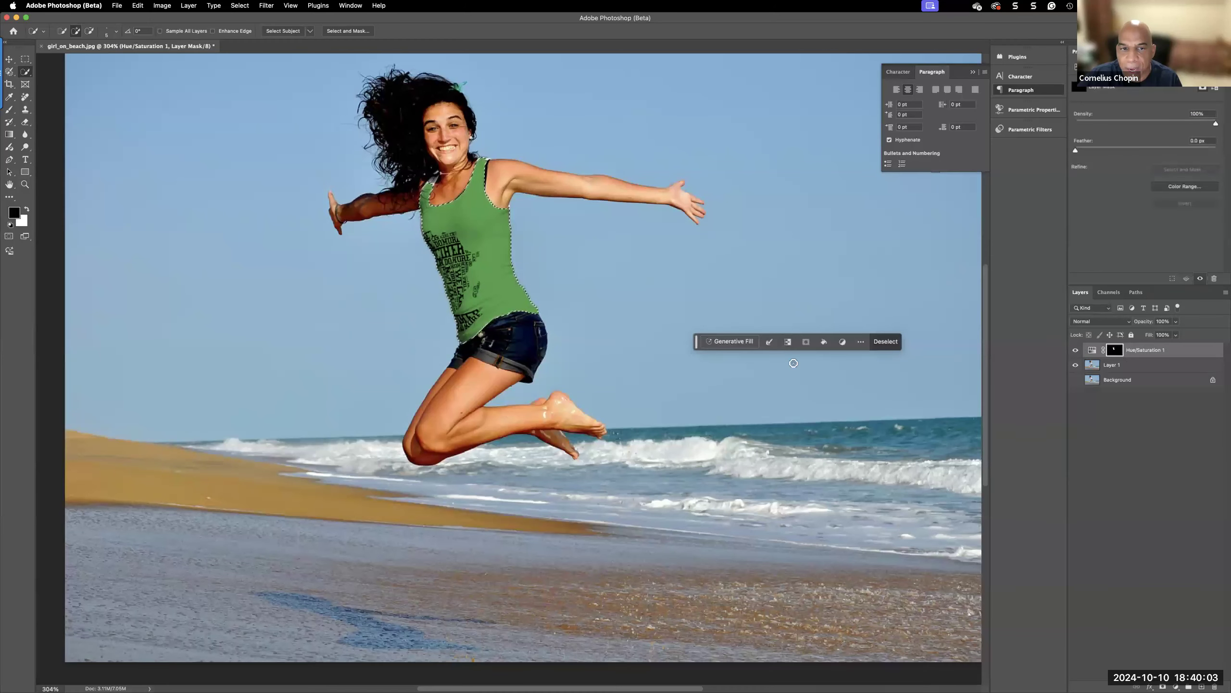
pyautogui.rightClick(495, 278)
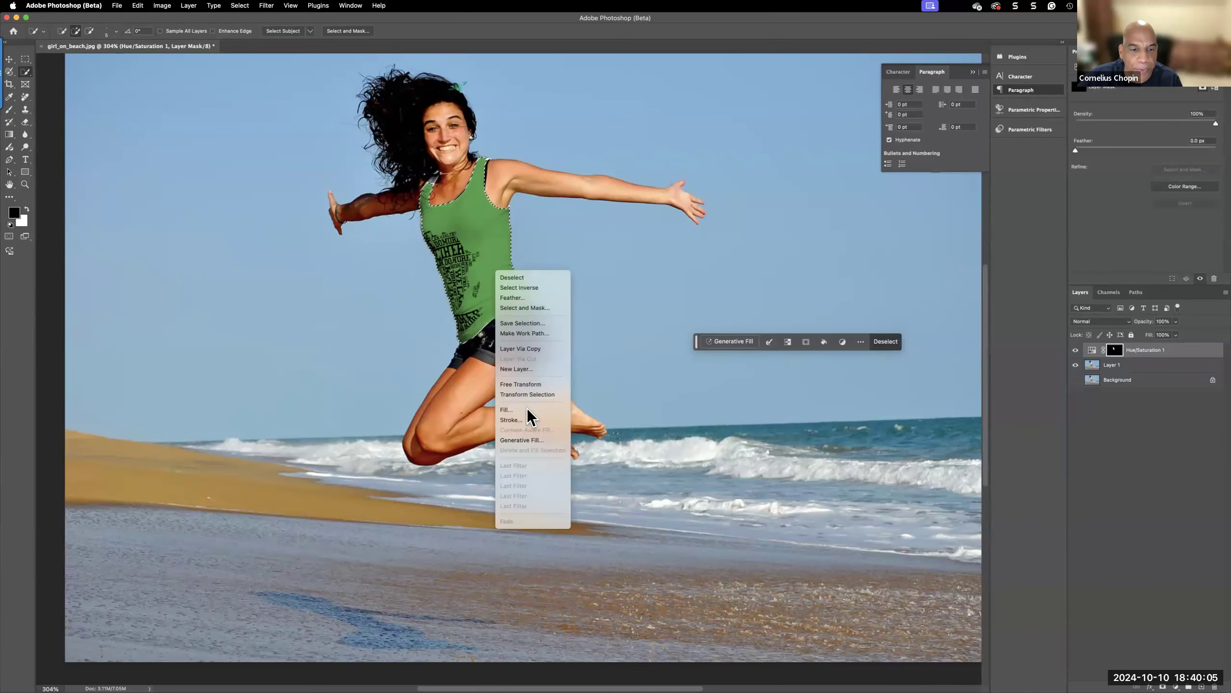
pyautogui.click(507, 409)
pyautogui.click(624, 280)
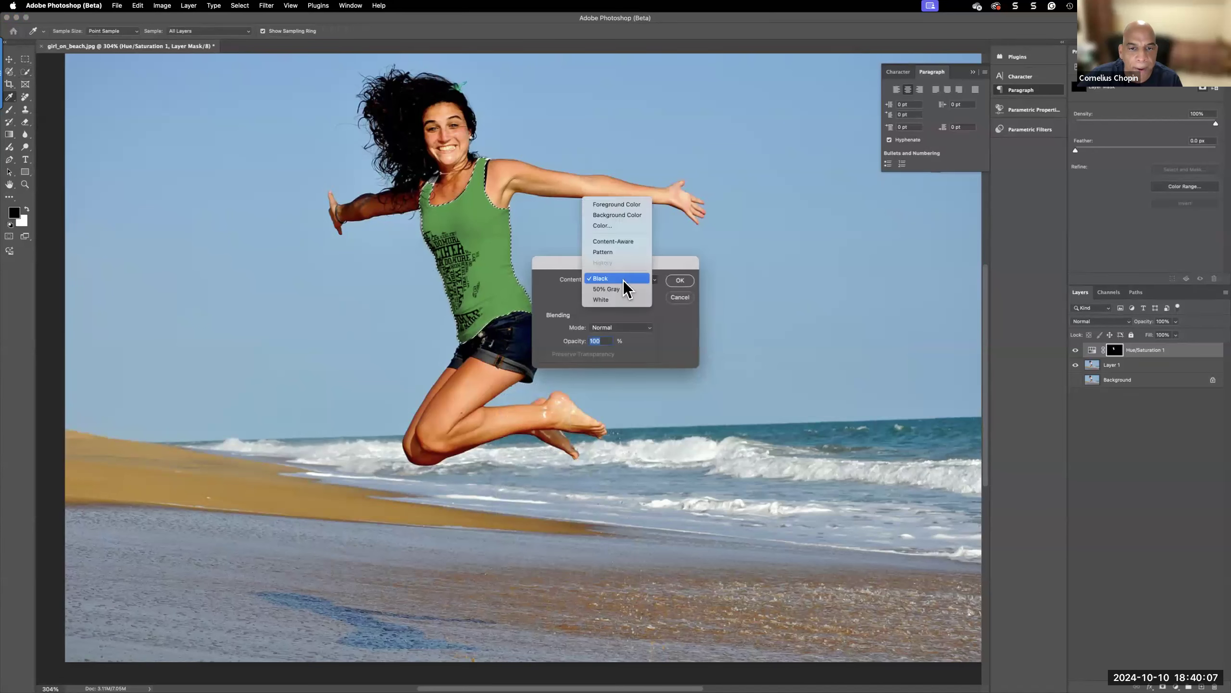
pyautogui.click(679, 286)
pyautogui.click(679, 280)
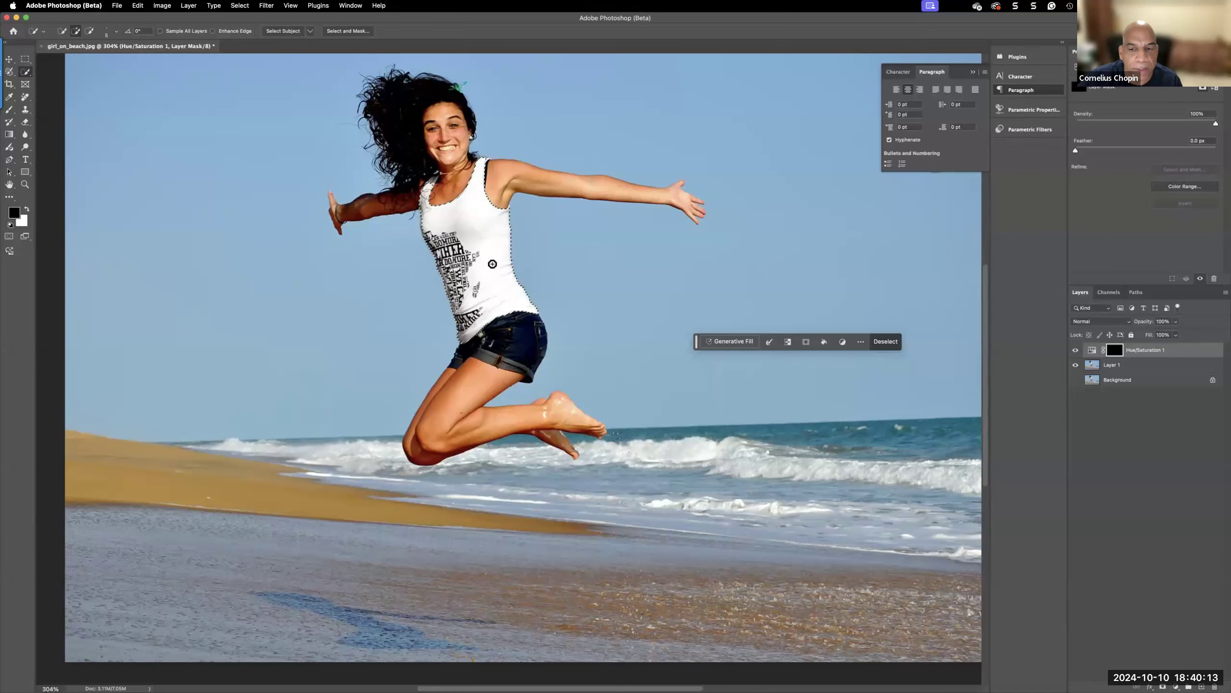
# Fill the mask selection with Black again, then delete the Hue/Saturation 1 layer
pyautogui.rightClick(492, 264)
pyautogui.click(546, 404)
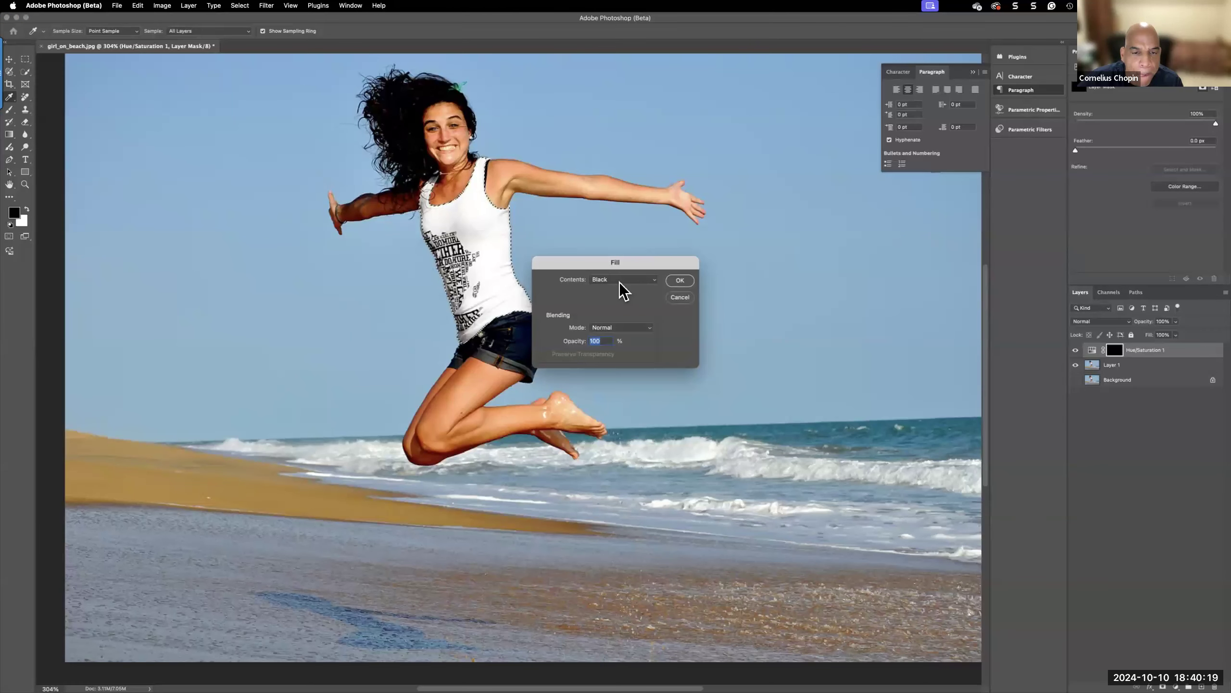
pyautogui.click(620, 281)
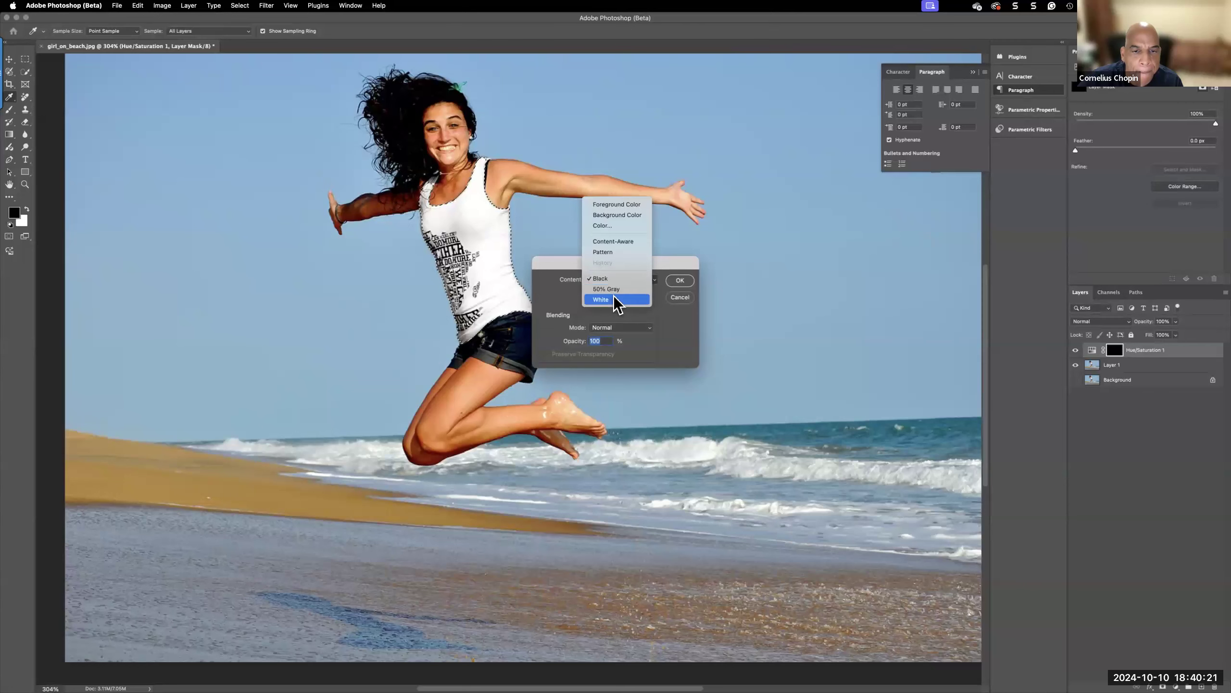
pyautogui.click(601, 279)
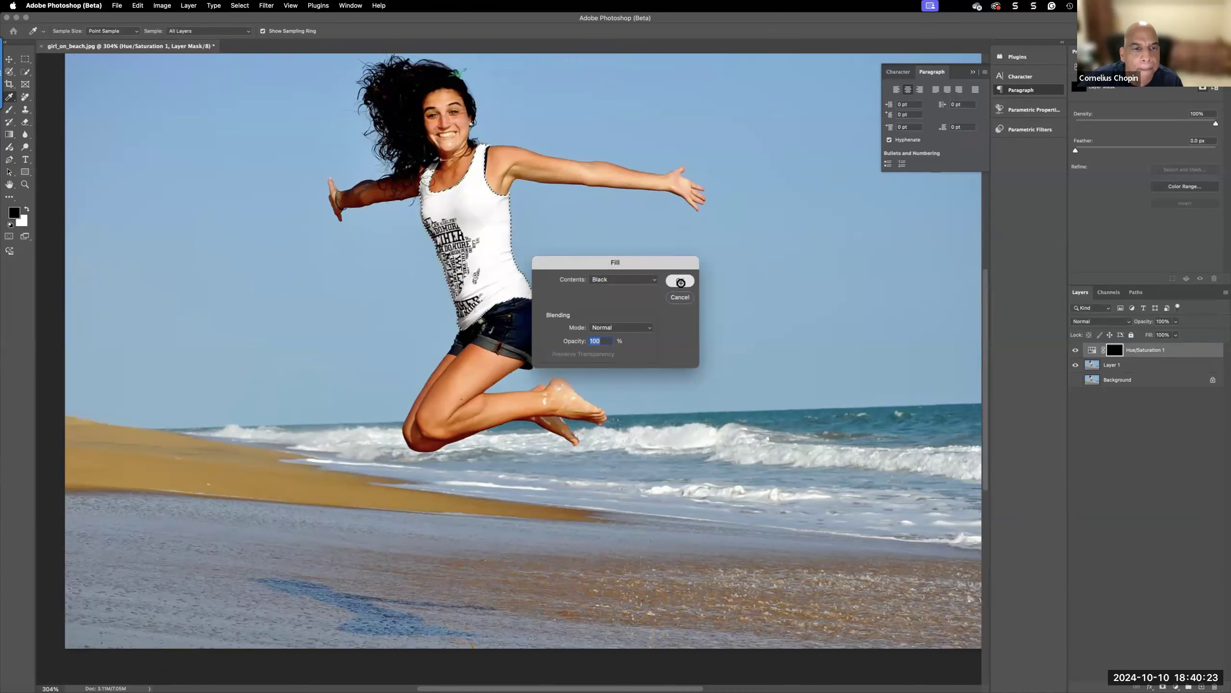
pyautogui.click(681, 283)
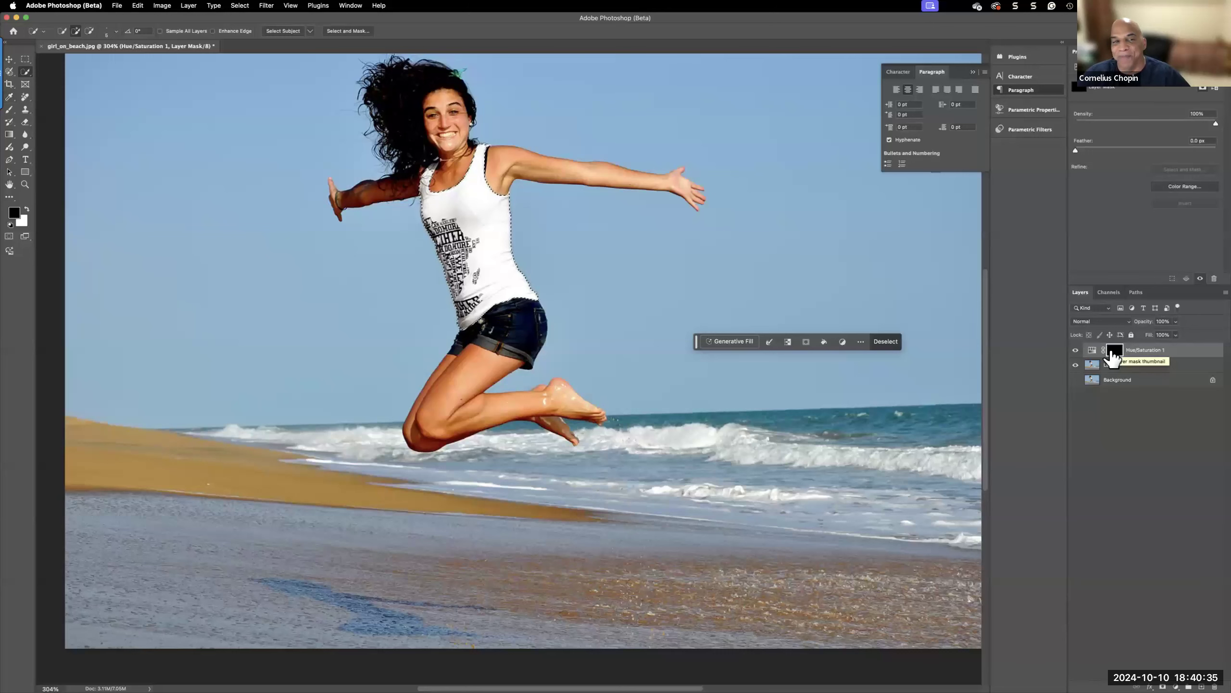
pyautogui.moveTo(1115, 356); pyautogui.dragTo(1140, 400)
pyautogui.moveTo(1141, 354); pyautogui.dragTo(1214, 686)
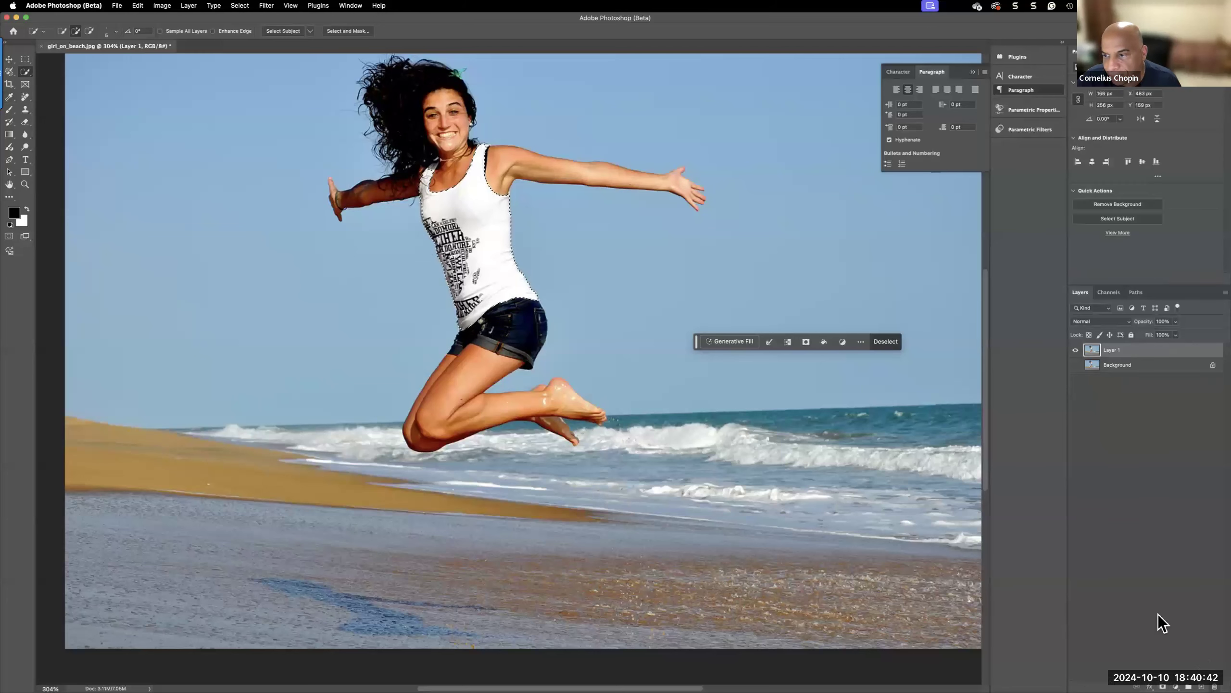
pyautogui.rightClick(492, 258)
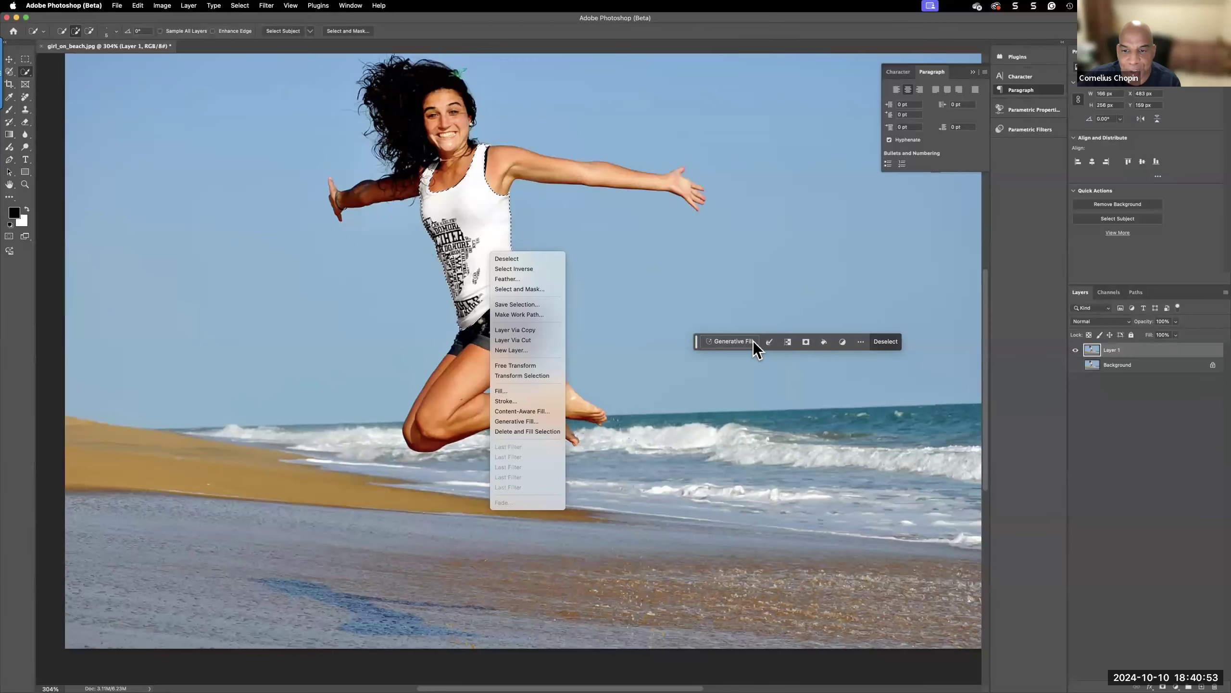
pyautogui.click(524, 390)
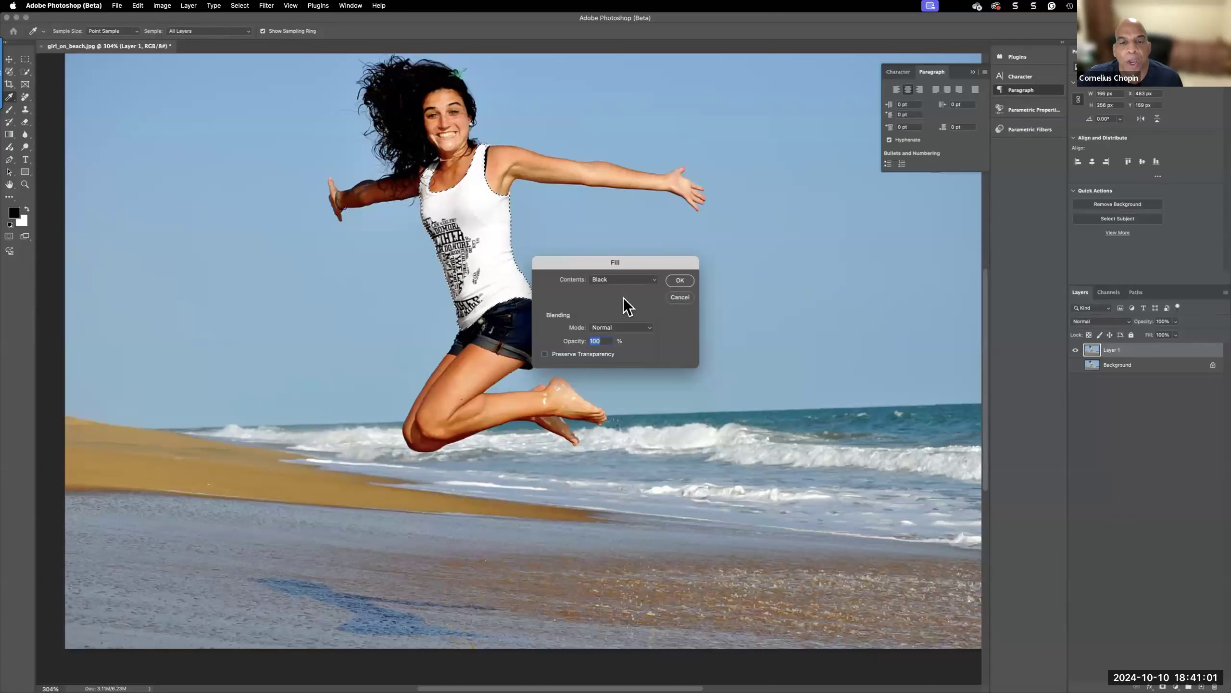
pyautogui.click(680, 281)
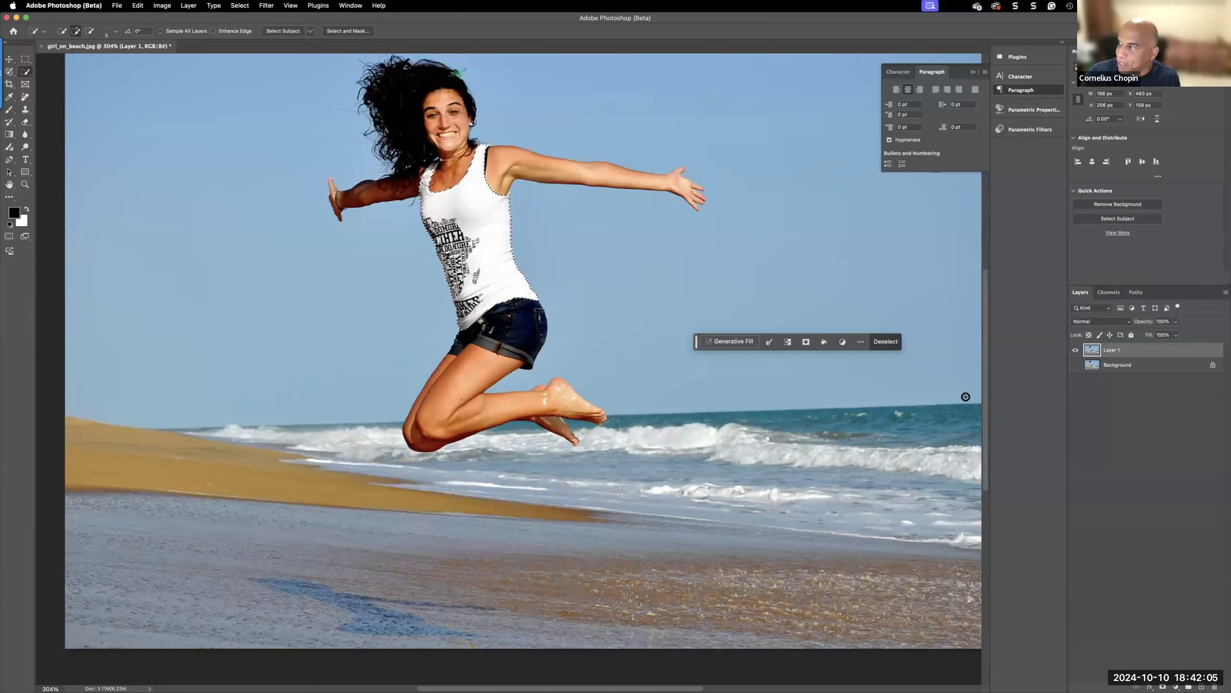
pyautogui.hscroll(-15, 965, 397)
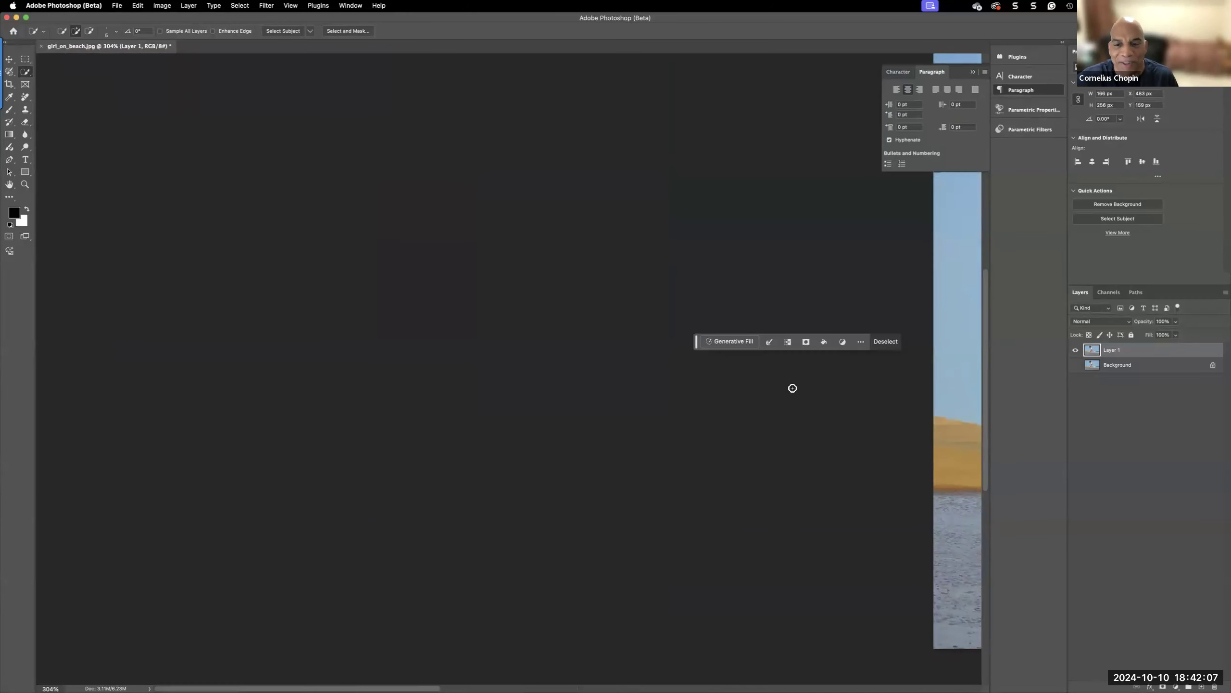
pyautogui.hscroll(15, 811, 396)
# Deselect the tank top with Cmd+D and use Select Subject to select the whole jumping woman
pyautogui.hscroll(5, 810, 395)
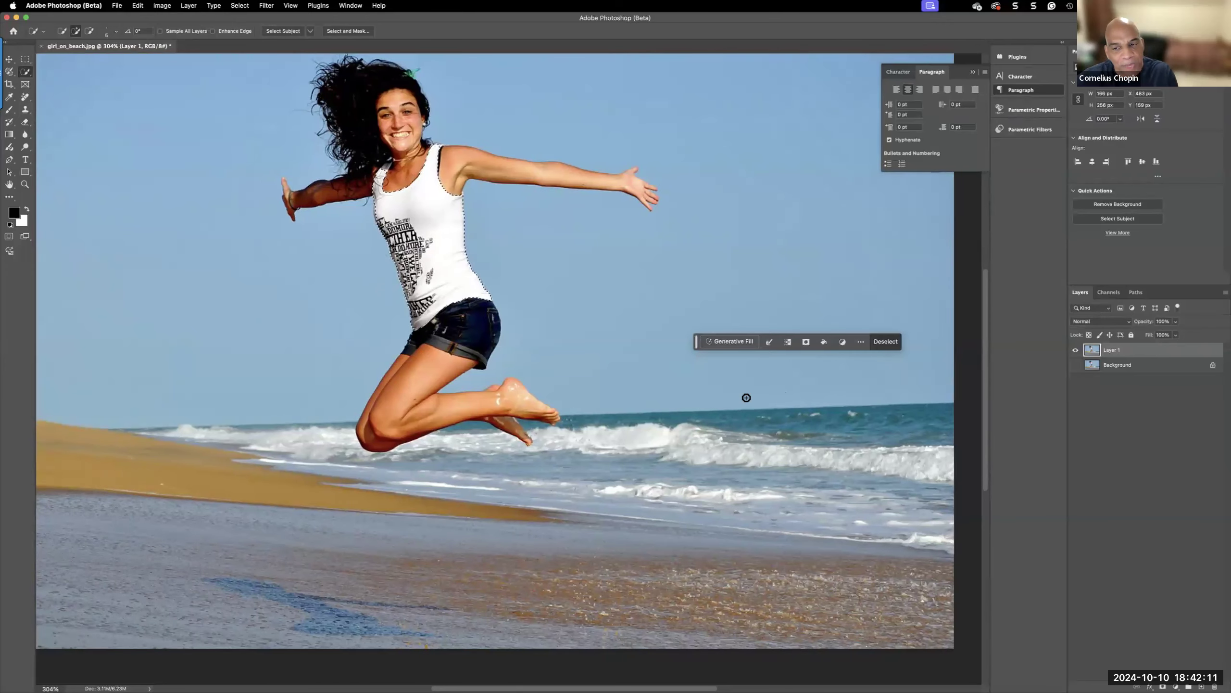
pyautogui.scroll(-1, 744, 395)
pyautogui.hscroll(-1, 744, 395)
pyautogui.scroll(5, 475, 324)
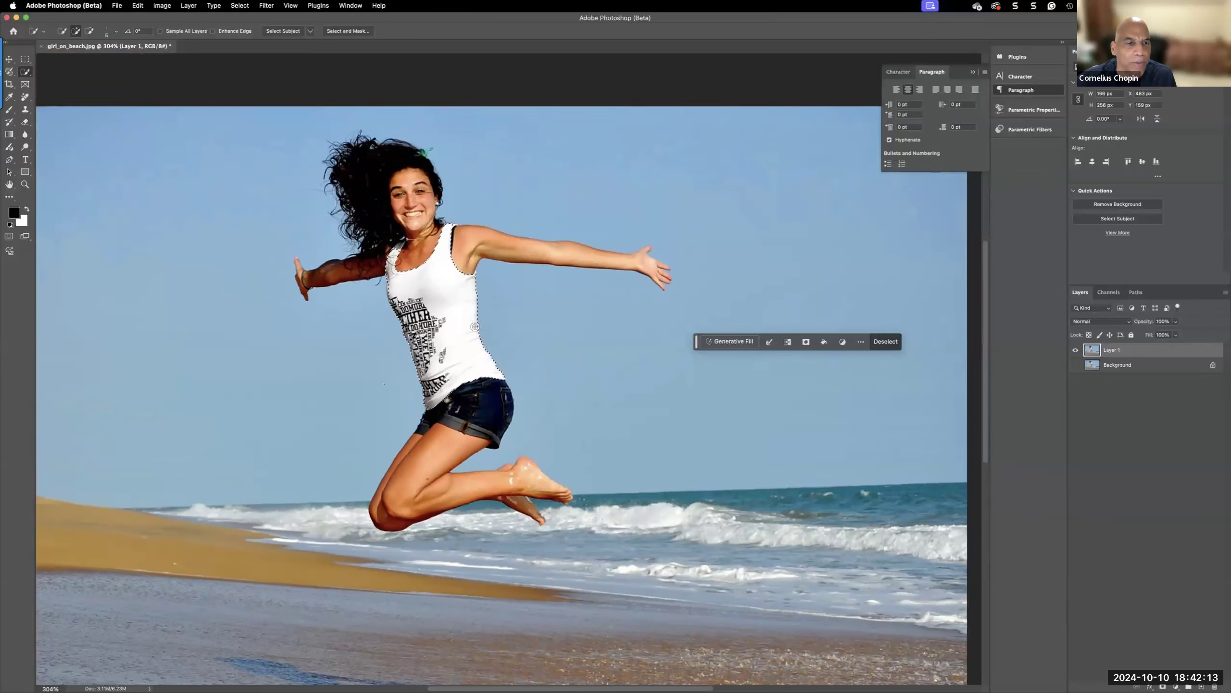
pyautogui.scroll(-3, 422, 322)
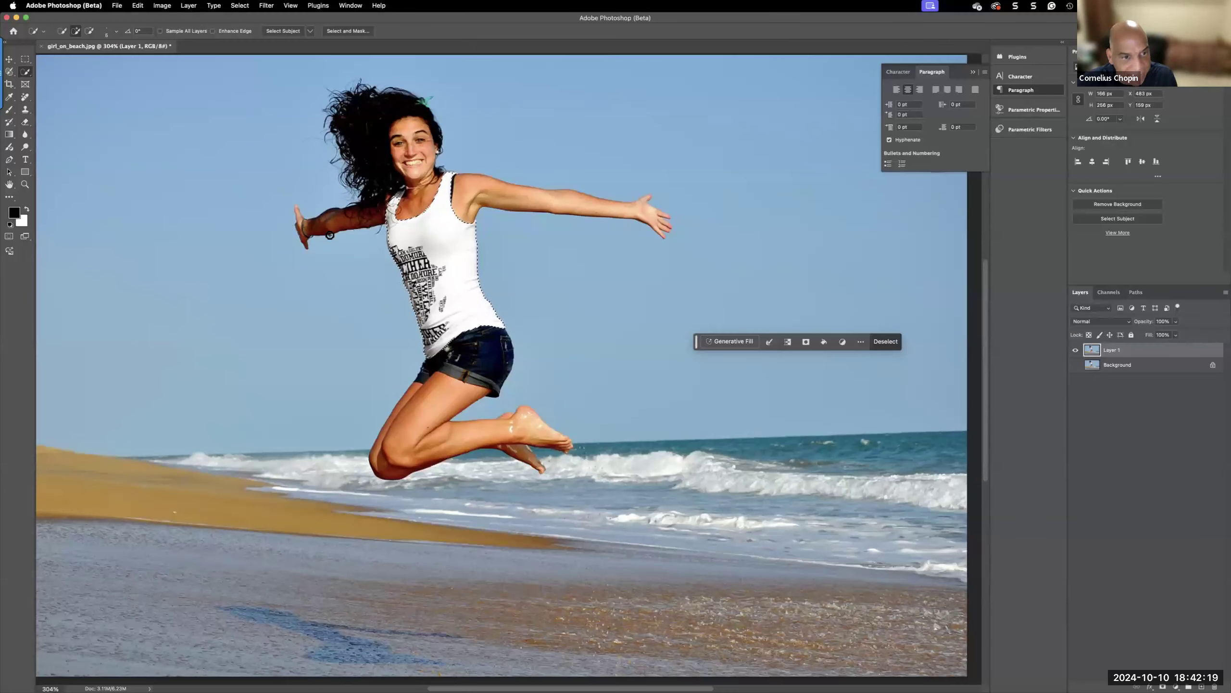
pyautogui.press('cmd+d')
pyautogui.click(725, 341)
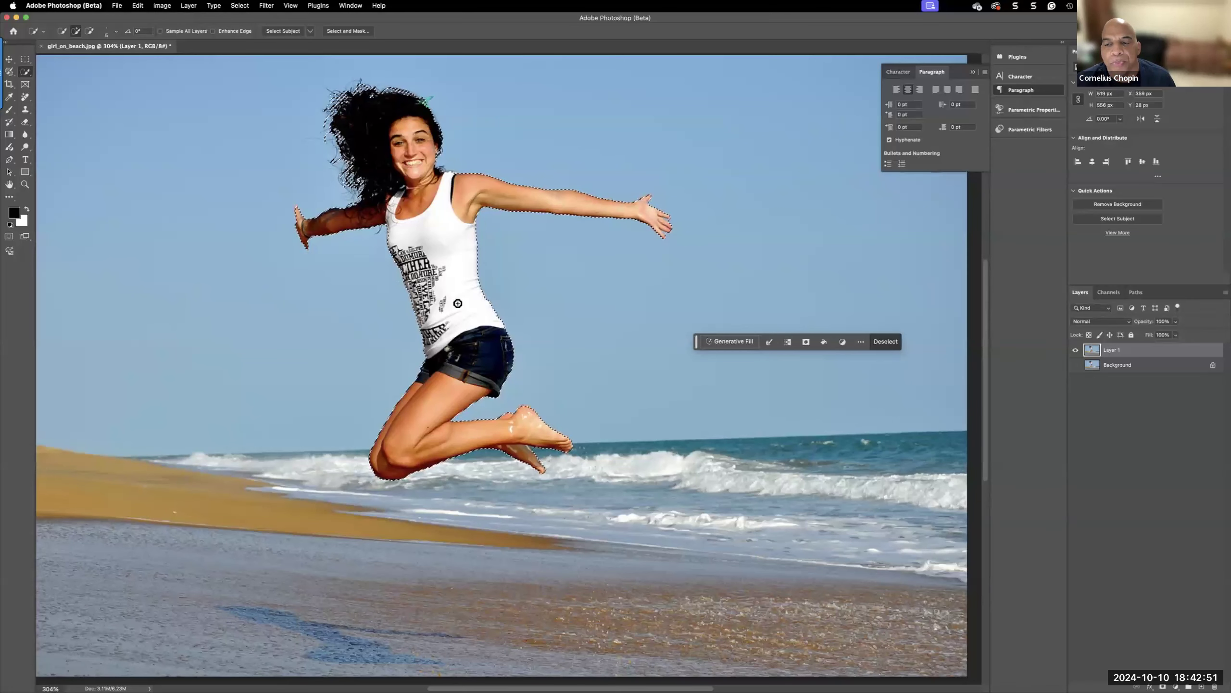
# Run Generative Fill with an empty prompt to erase the woman, then reselect the area
pyautogui.click(729, 341)
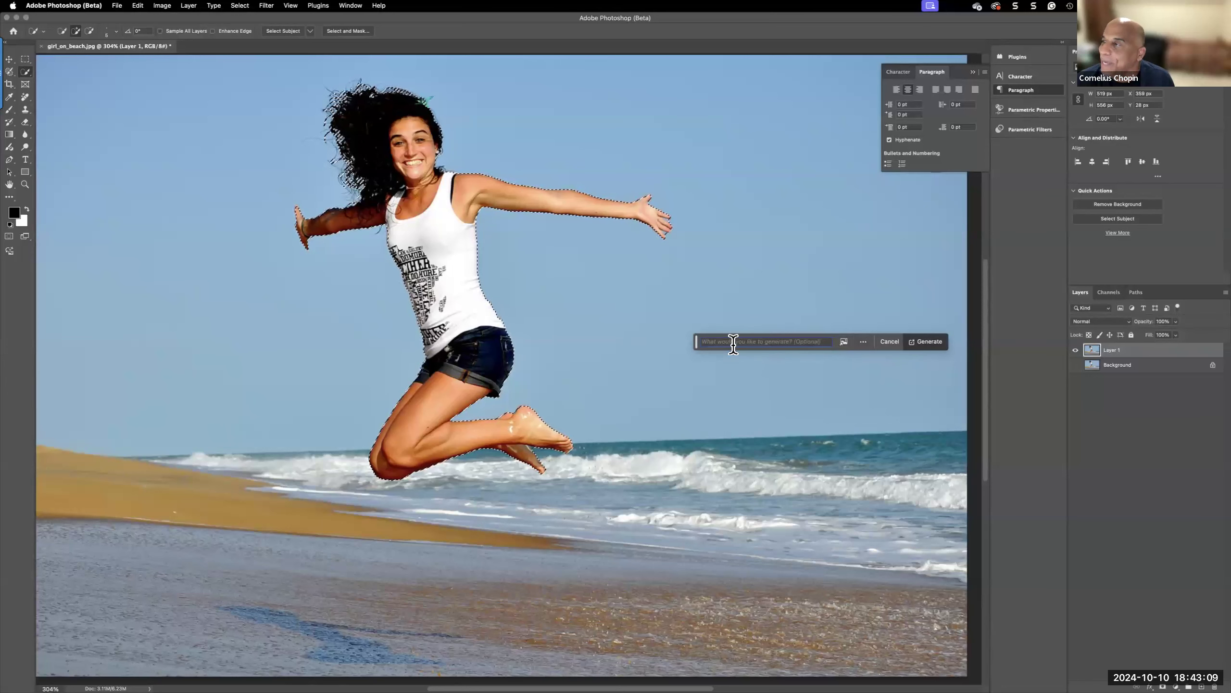
pyautogui.click(935, 340)
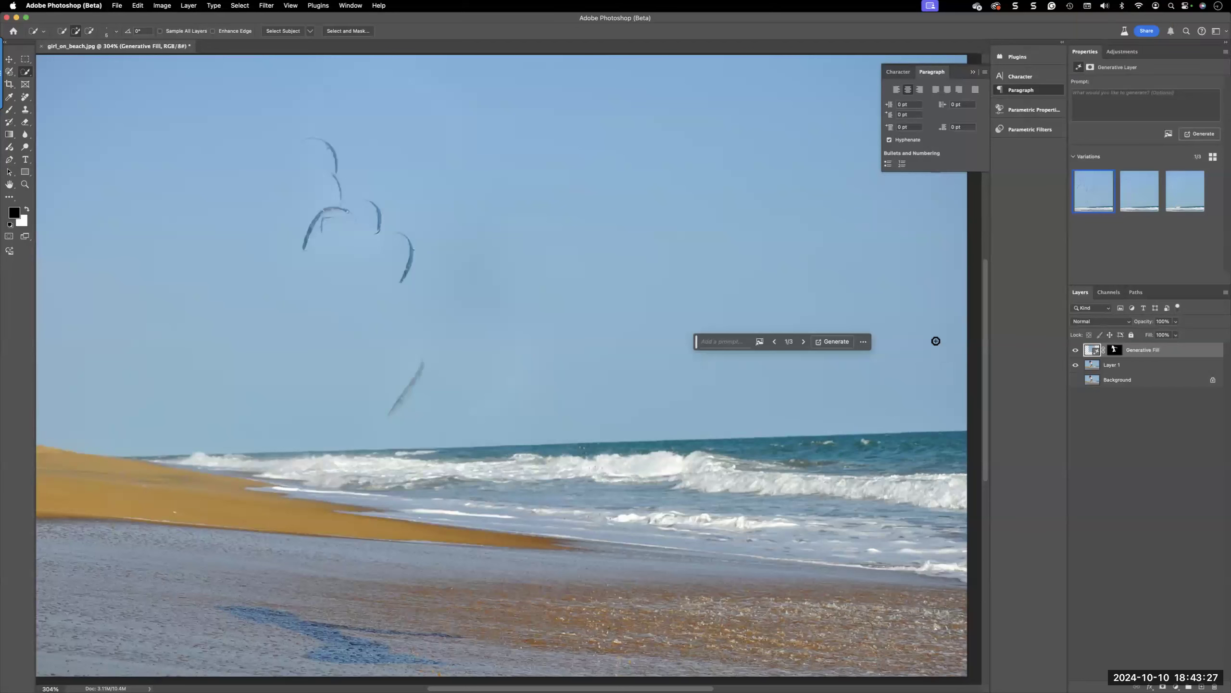
pyautogui.press('super+shift+d')
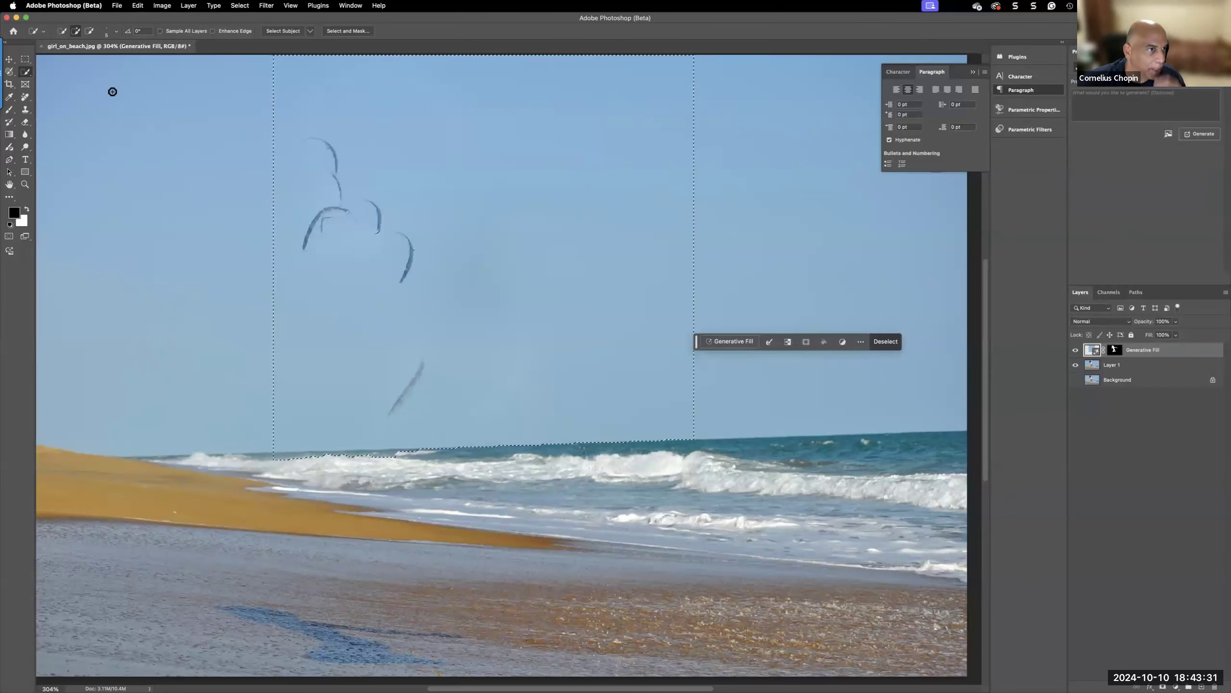
# Marquee-select the streaky sky patch and regenerate it with an empty Generative Fill
pyautogui.press('m')
pyautogui.moveTo(249, 113)
pyautogui.mouseDown()
pyautogui.moveTo(439, 436)
pyautogui.moveTo(504, 437)
pyautogui.mouseUp()
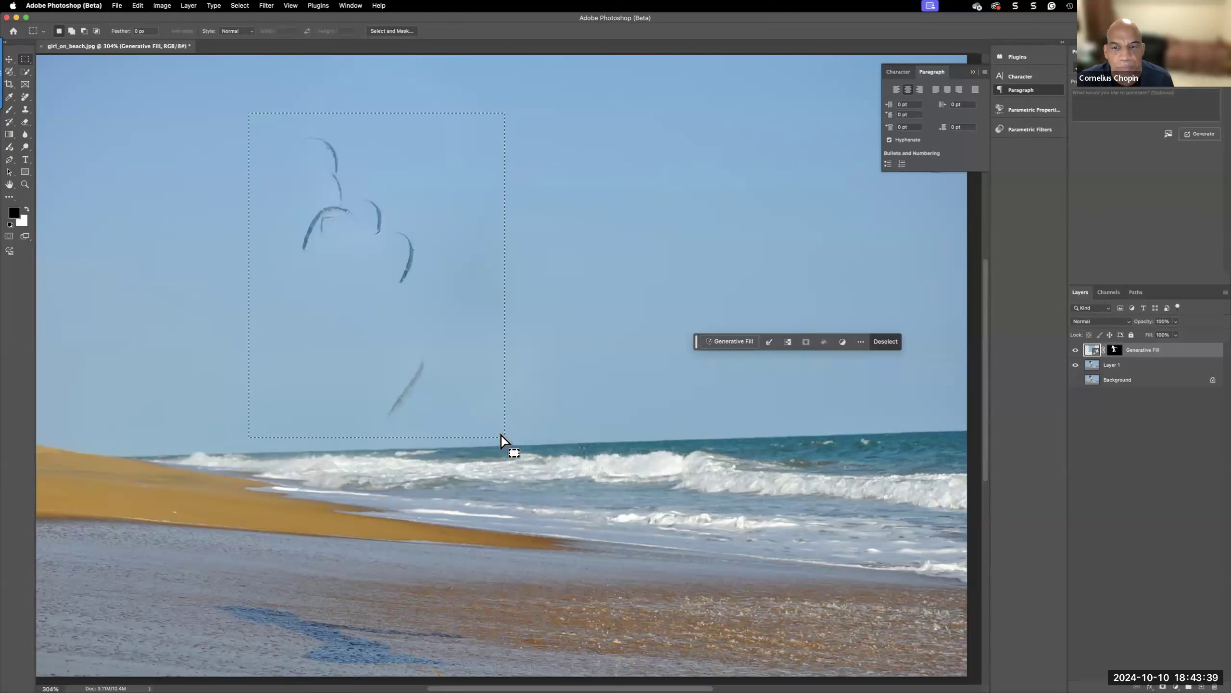
pyautogui.click(737, 342)
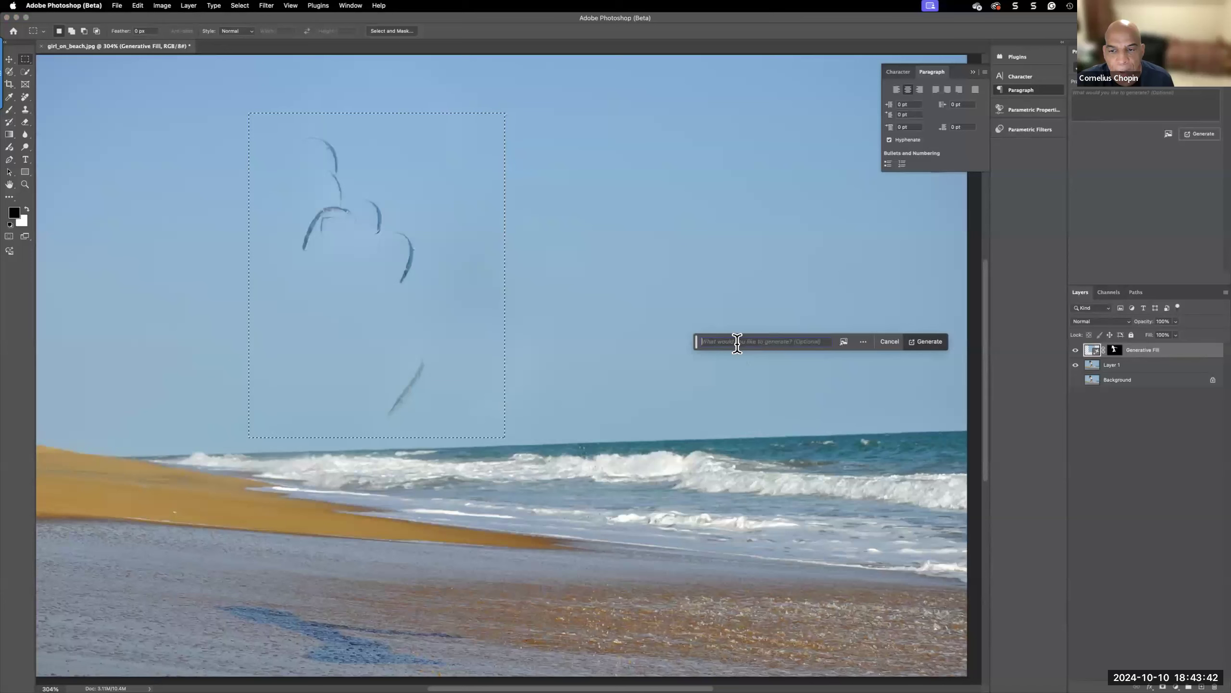
pyautogui.click(926, 342)
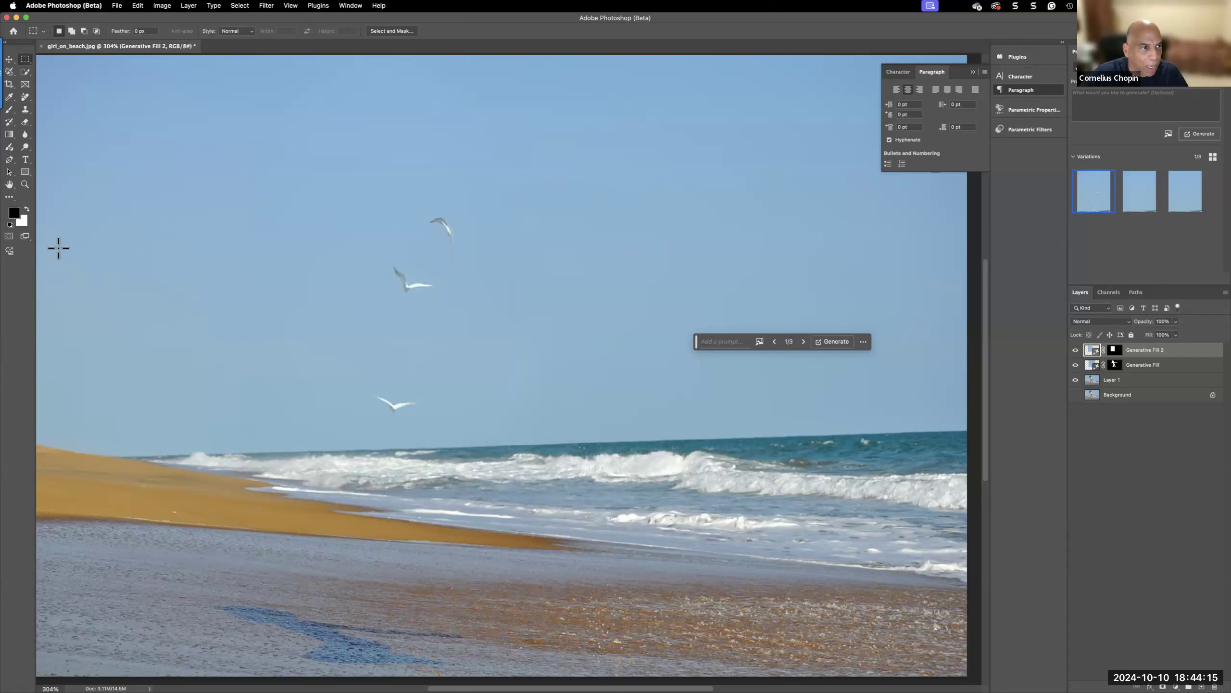
# Switch to the Lasso Tool and dismiss the selection warning
pyautogui.click(10, 72)
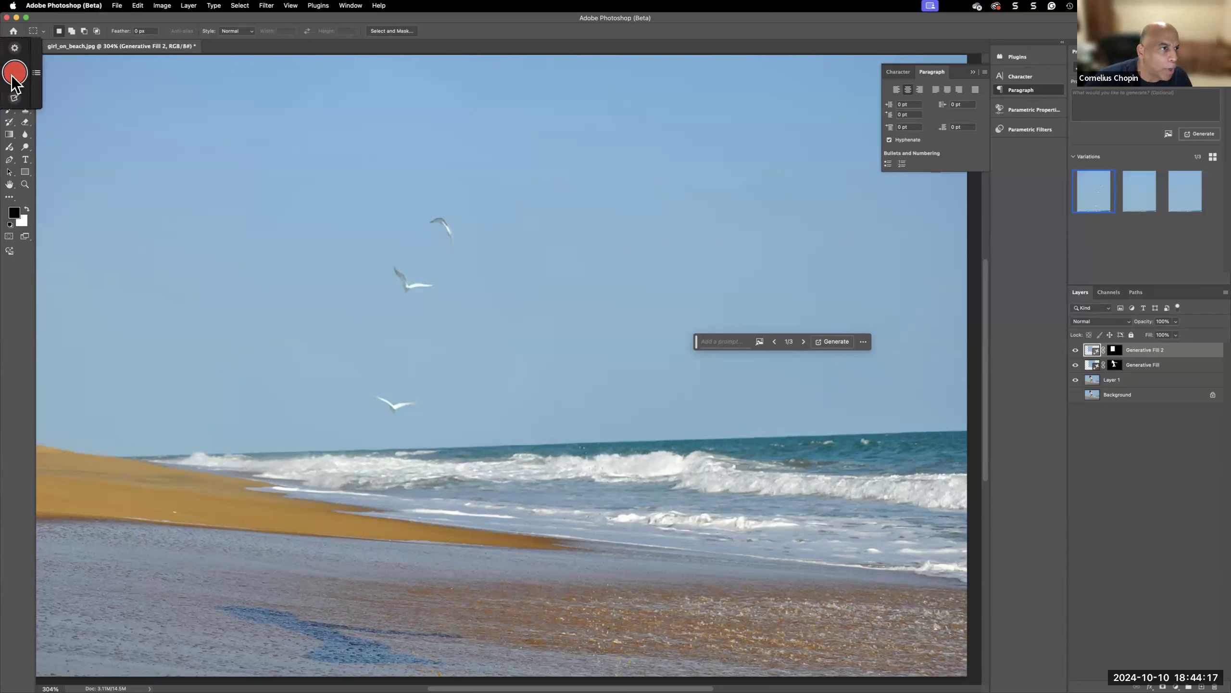
pyautogui.click(9, 72)
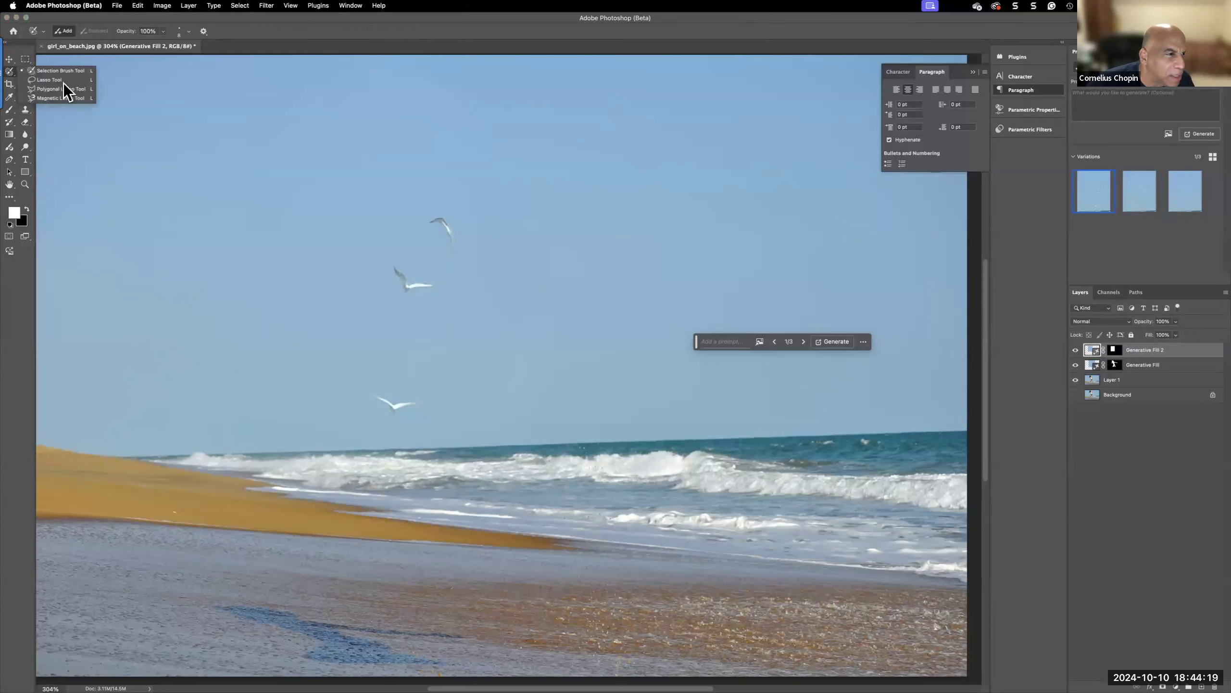
pyautogui.click(83, 217)
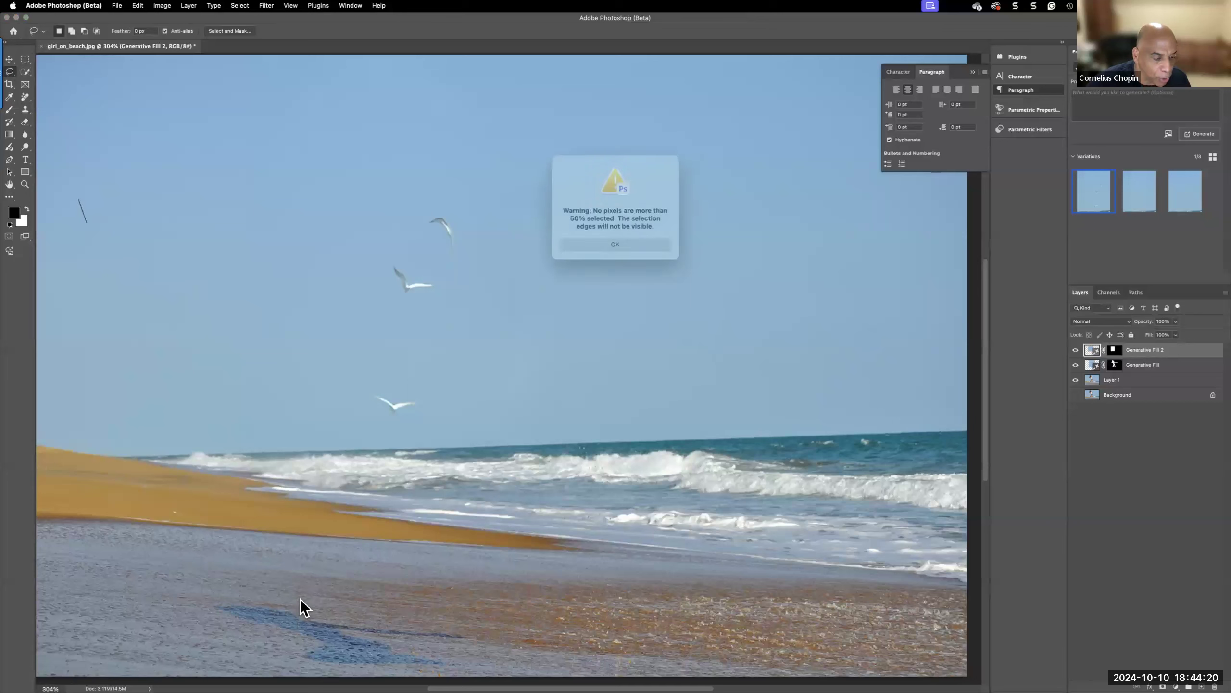
pyautogui.click(625, 244)
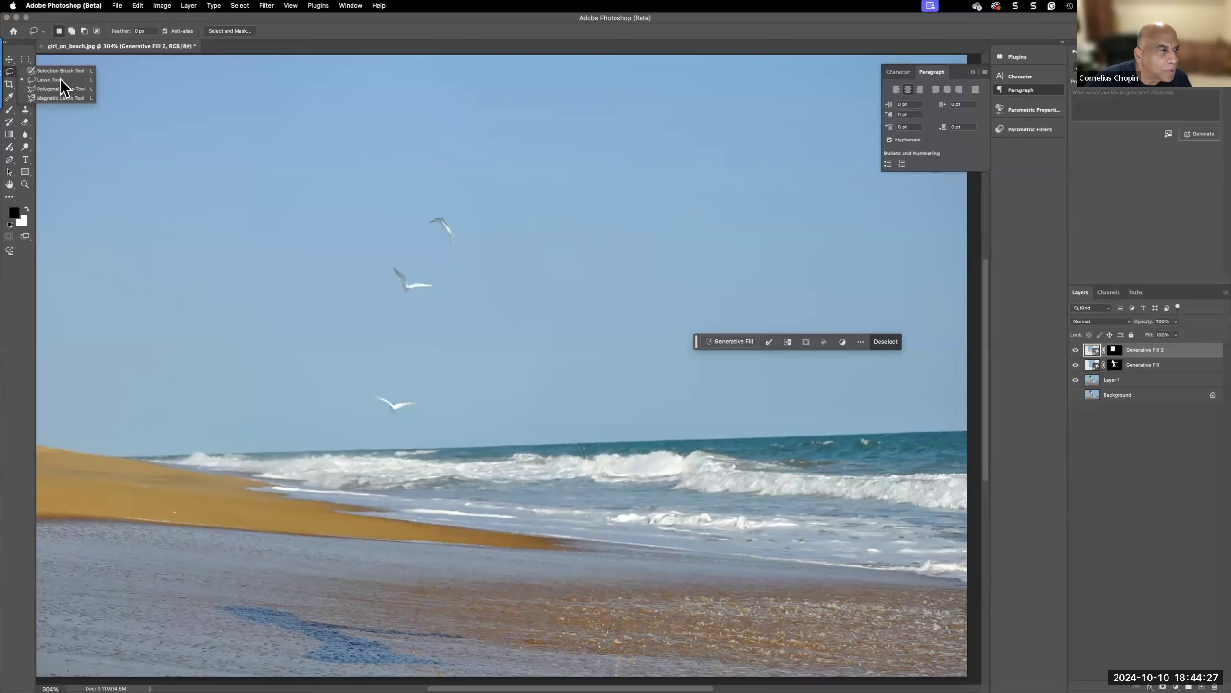
# Lasso the dark blue patch on the wet sand and replace it with Generative Fill
pyautogui.moveTo(272, 587)
pyautogui.mouseDown()
pyautogui.moveTo(197, 583)
pyautogui.moveTo(188, 607)
pyautogui.moveTo(299, 656)
pyautogui.moveTo(430, 656)
pyautogui.moveTo(468, 627)
pyautogui.moveTo(234, 583)
pyautogui.mouseUp()
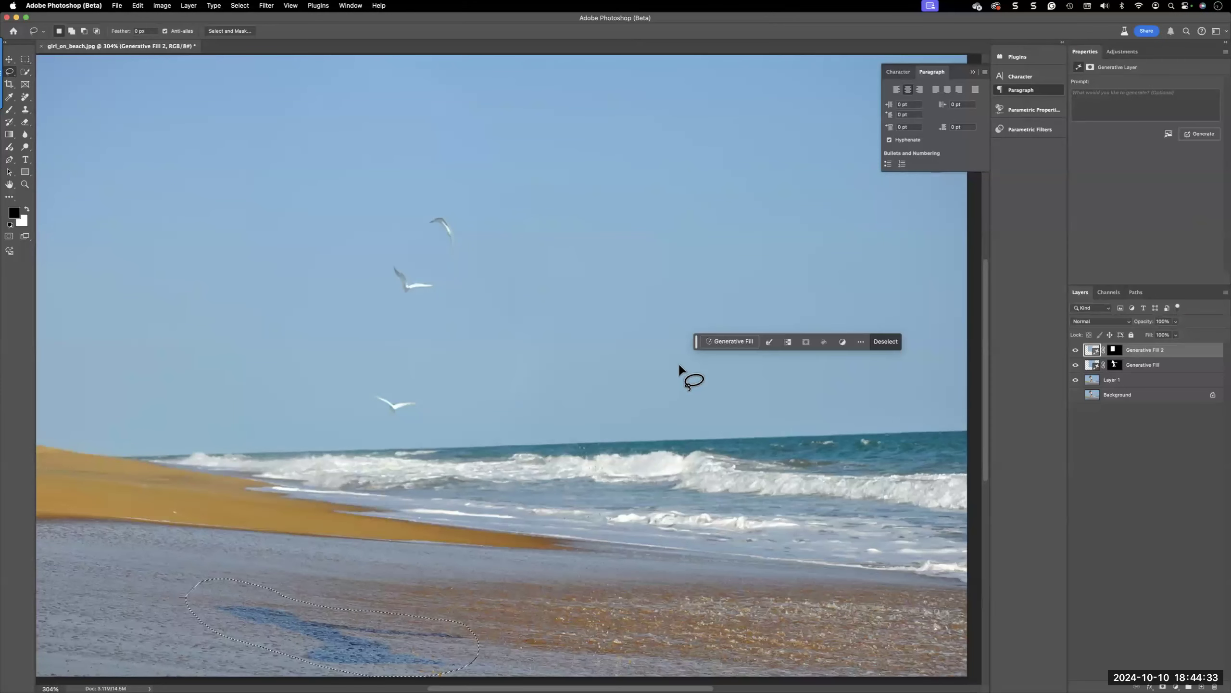
pyautogui.click(741, 342)
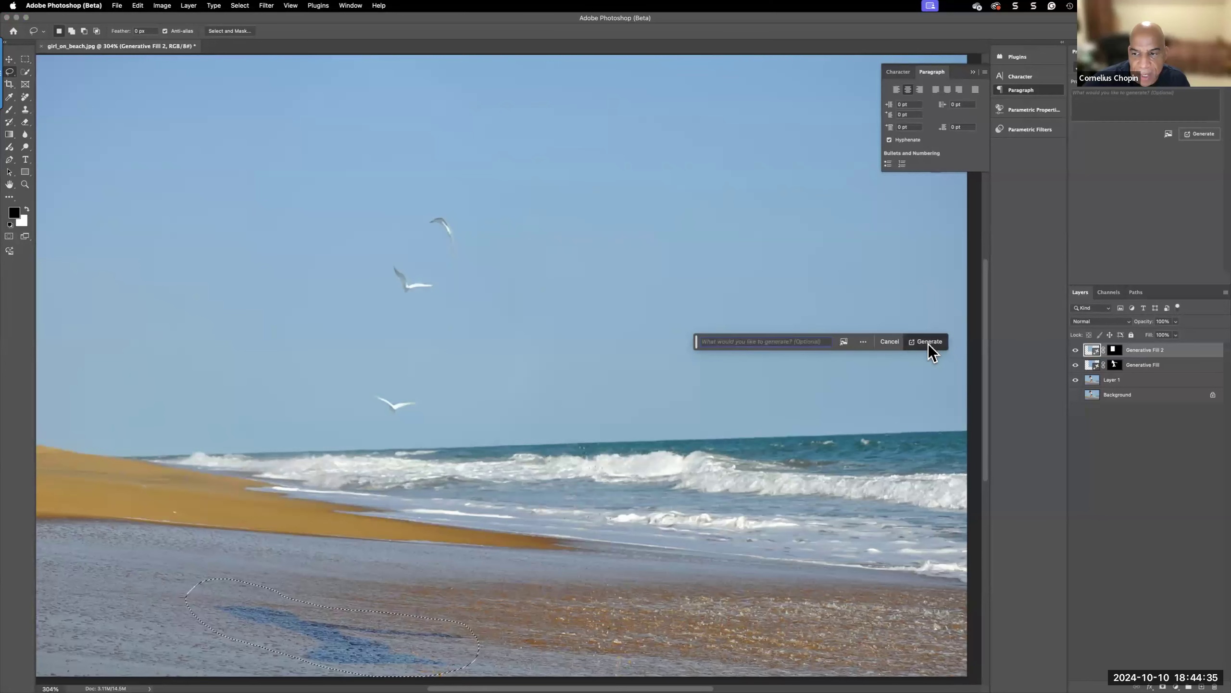
pyautogui.click(927, 343)
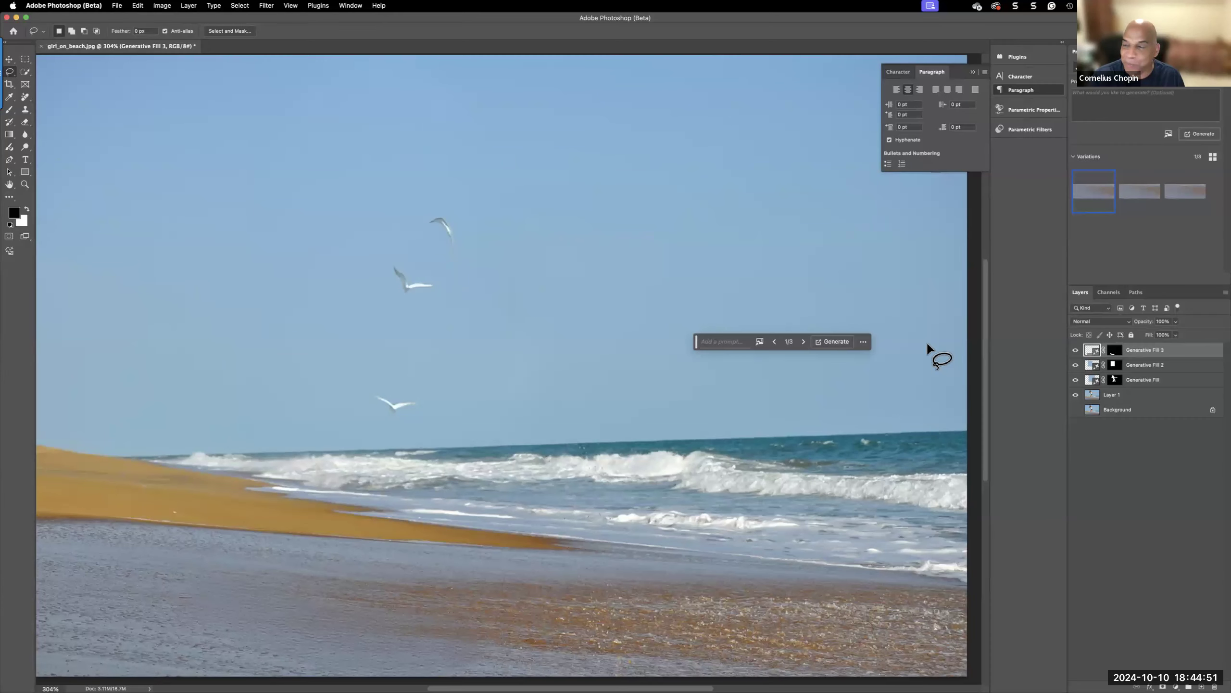
pyautogui.scroll(-1, 882, 313)
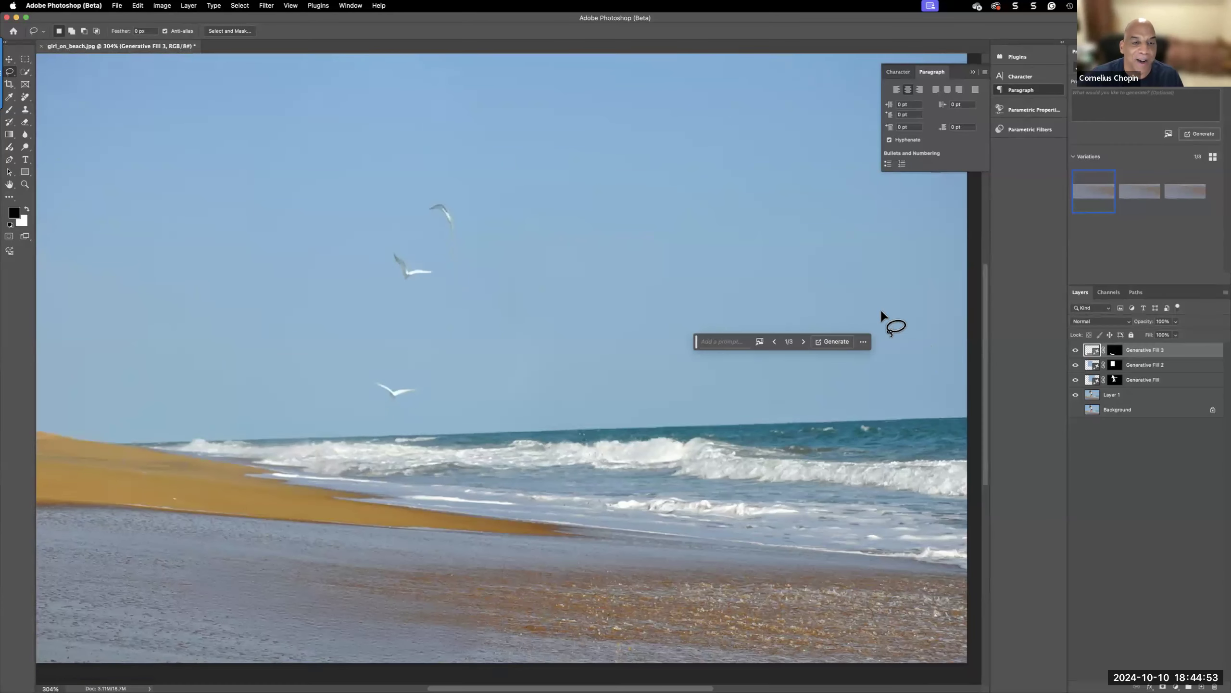
pyautogui.scroll(-10, 881, 313)
pyautogui.scroll(12, 846, 318)
pyautogui.hscroll(2, 845, 328)
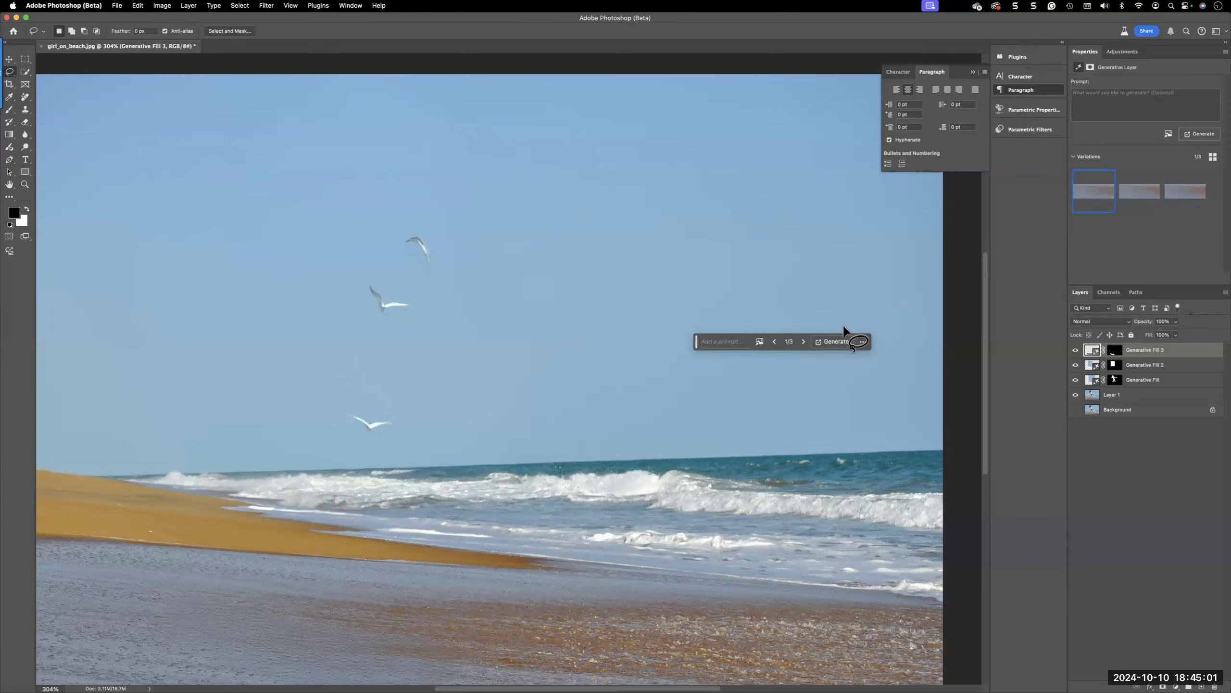
# Preview each of the three sand-fill variations in the Properties panel
pyautogui.click(1141, 200)
pyautogui.click(1175, 199)
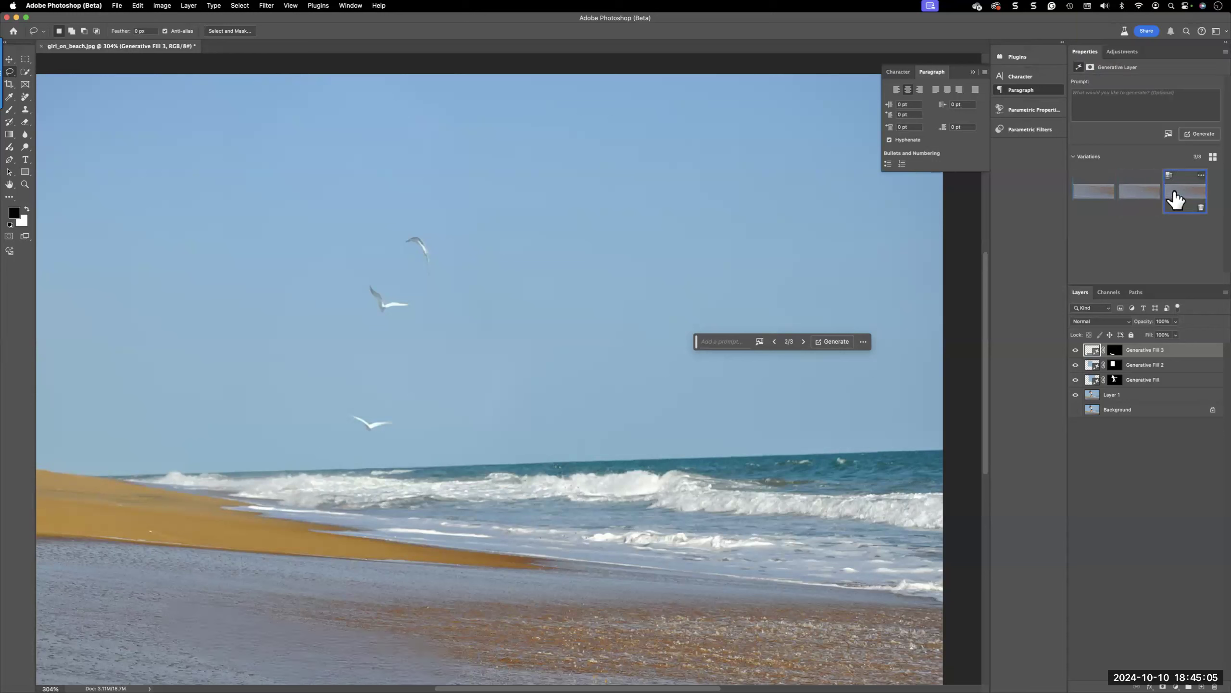
pyautogui.click(1114, 198)
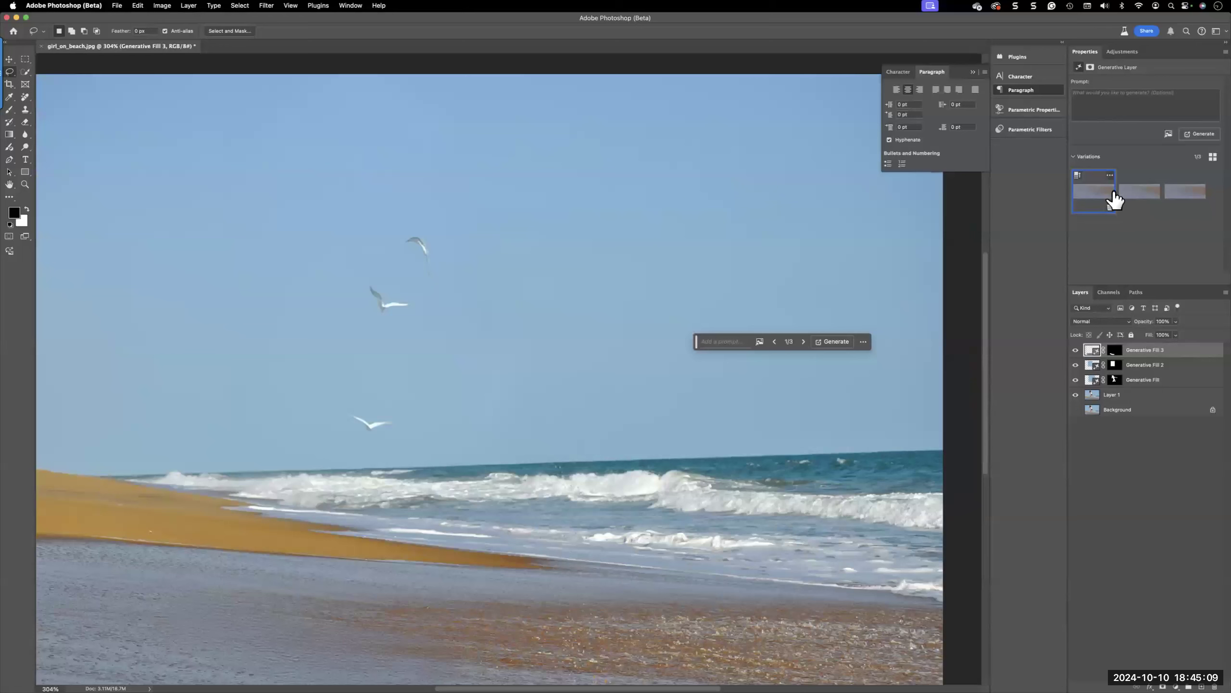
pyautogui.click(1136, 198)
pyautogui.moveTo(1096, 200)
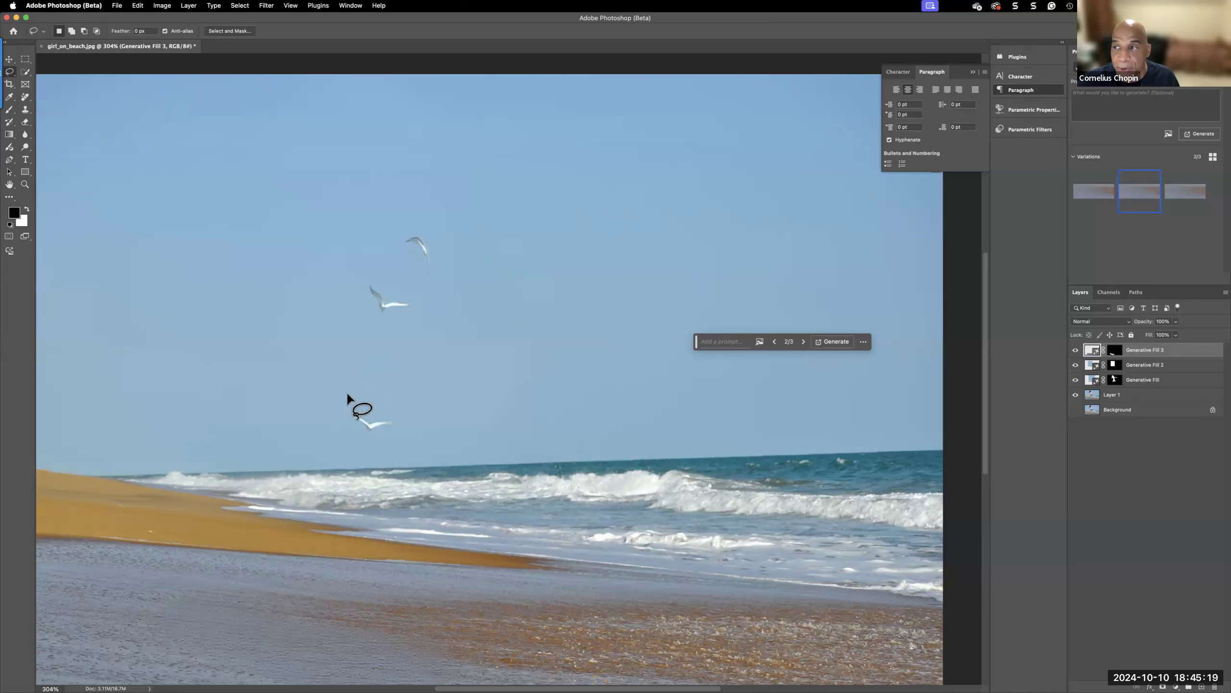
pyautogui.click(1174, 199)
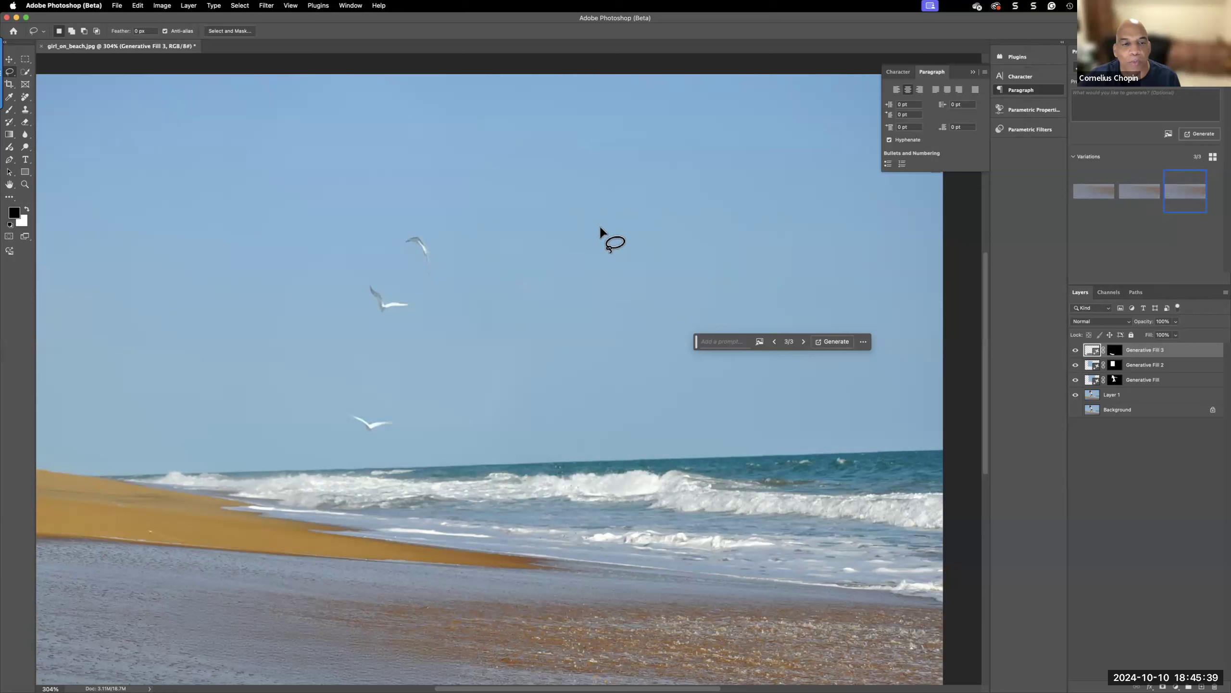
# Undo the sand fills to restore the selected jumping woman and bring up the Generative Fill prompt
pyautogui.press('super+z')
pyautogui.press('super+z')
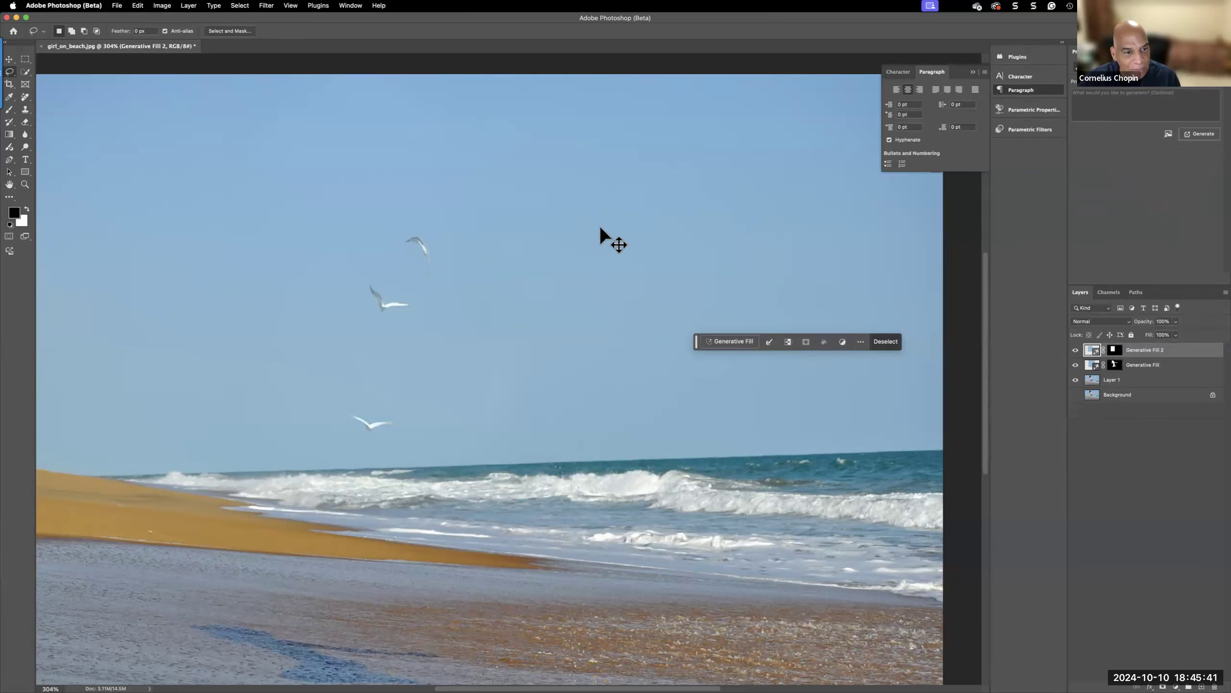
pyautogui.press('super+z')
pyautogui.press('super+z')
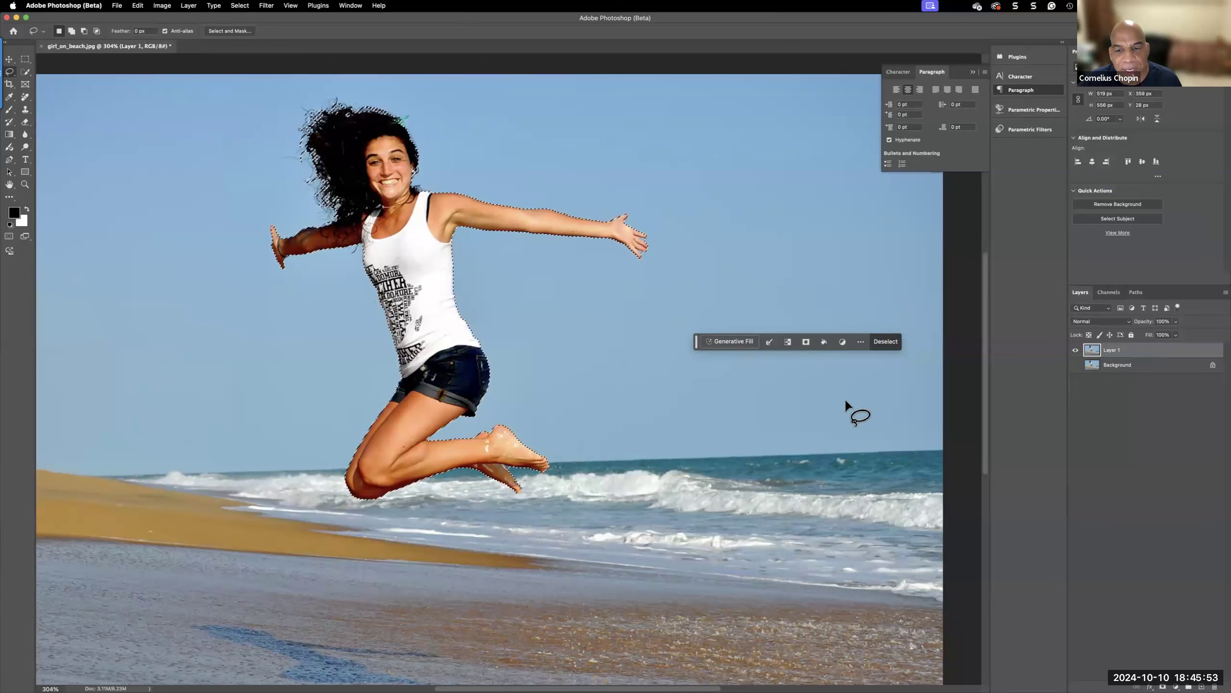
pyautogui.click(724, 342)
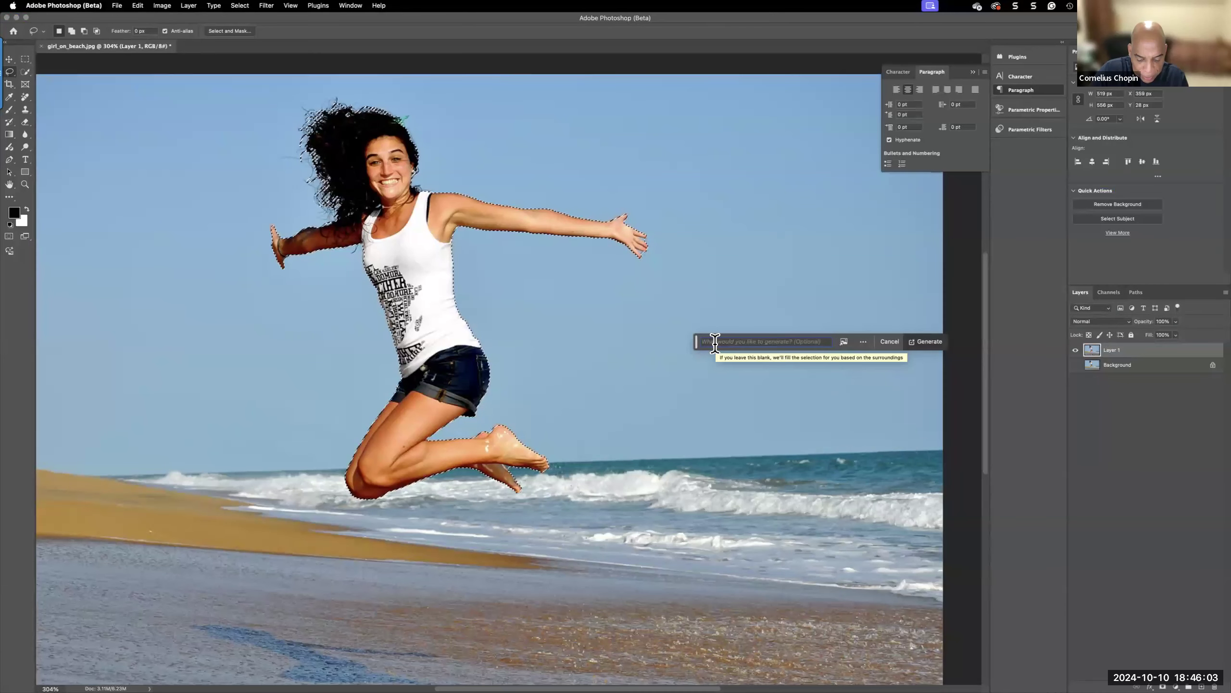
# Enter 'UFO' as the generative fill prompt for the woman's selection
pyautogui.write('UFO')
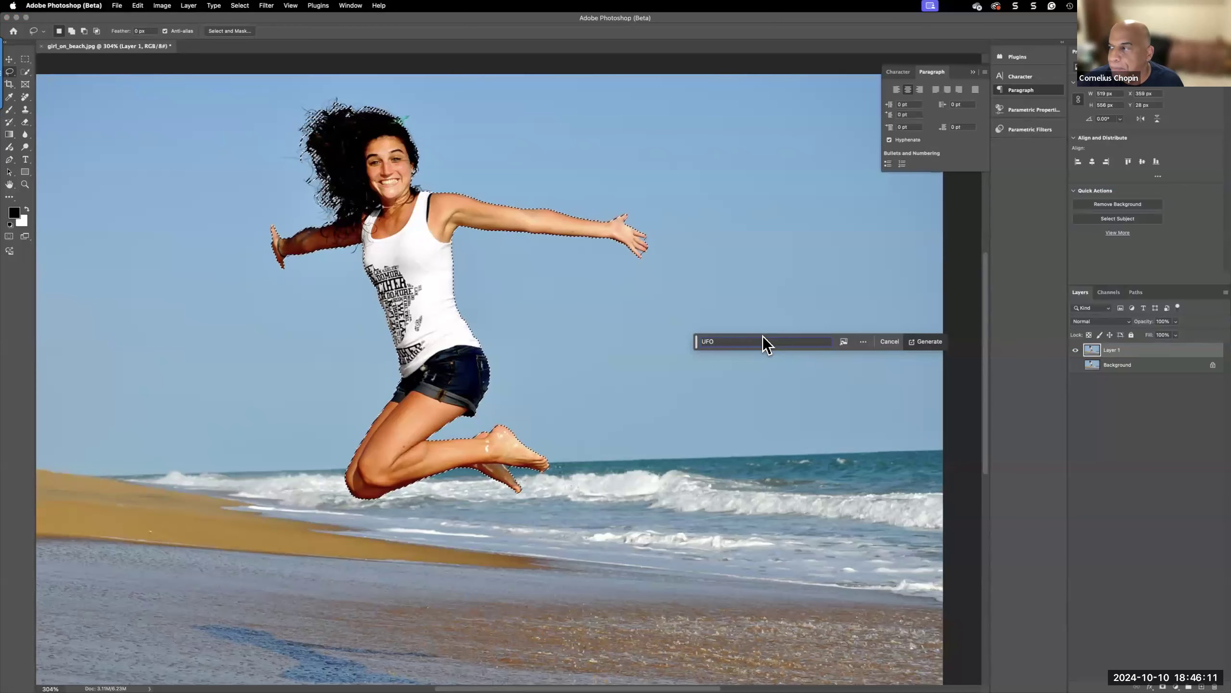
# Generate UFOs in place of the woman, preview the variations, and keep the two grey saucers
pyautogui.click(929, 341)
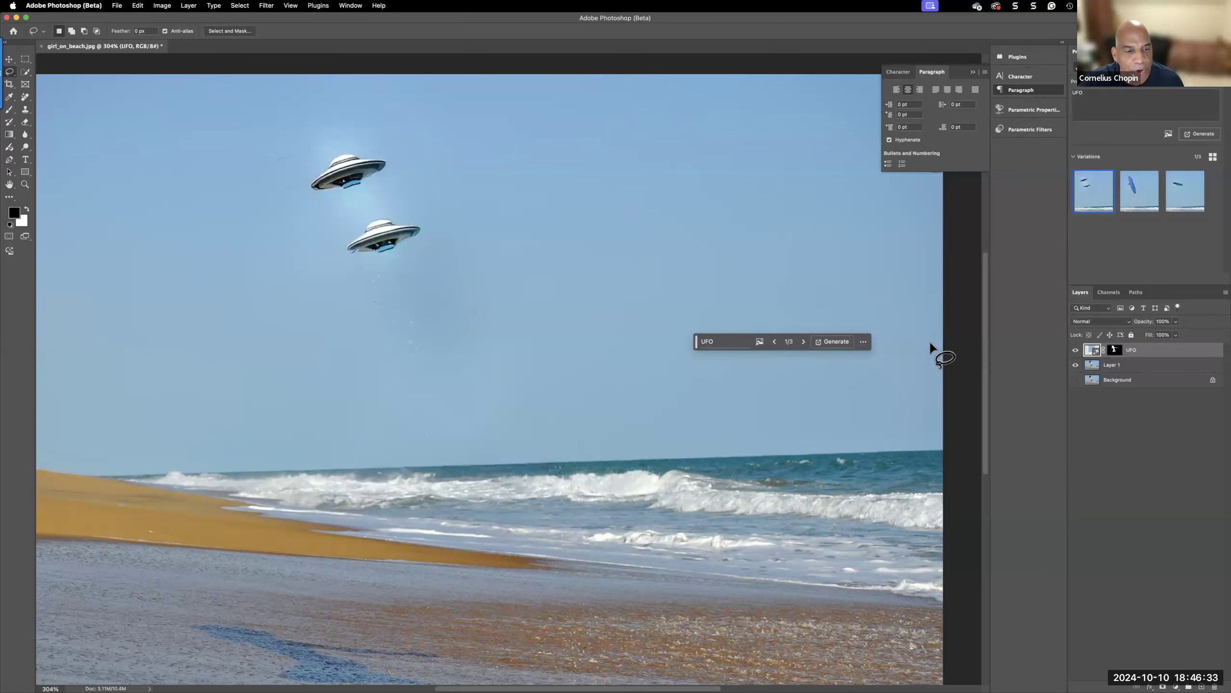
pyautogui.click(1138, 209)
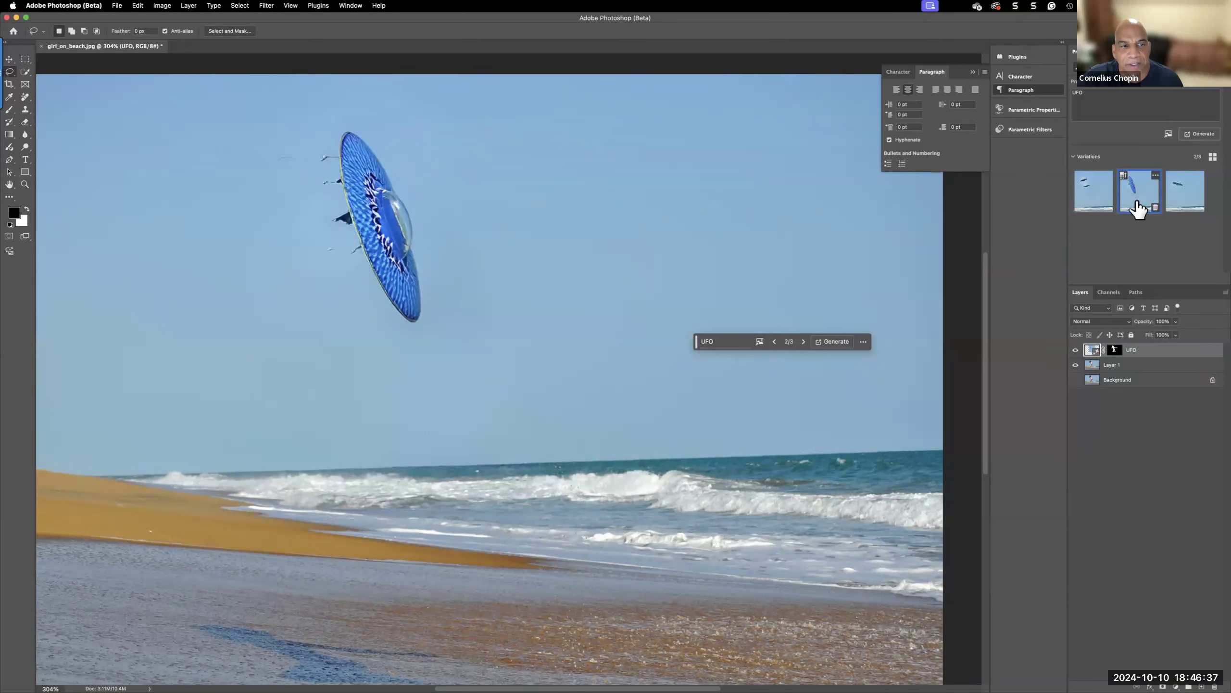
pyautogui.click(1177, 200)
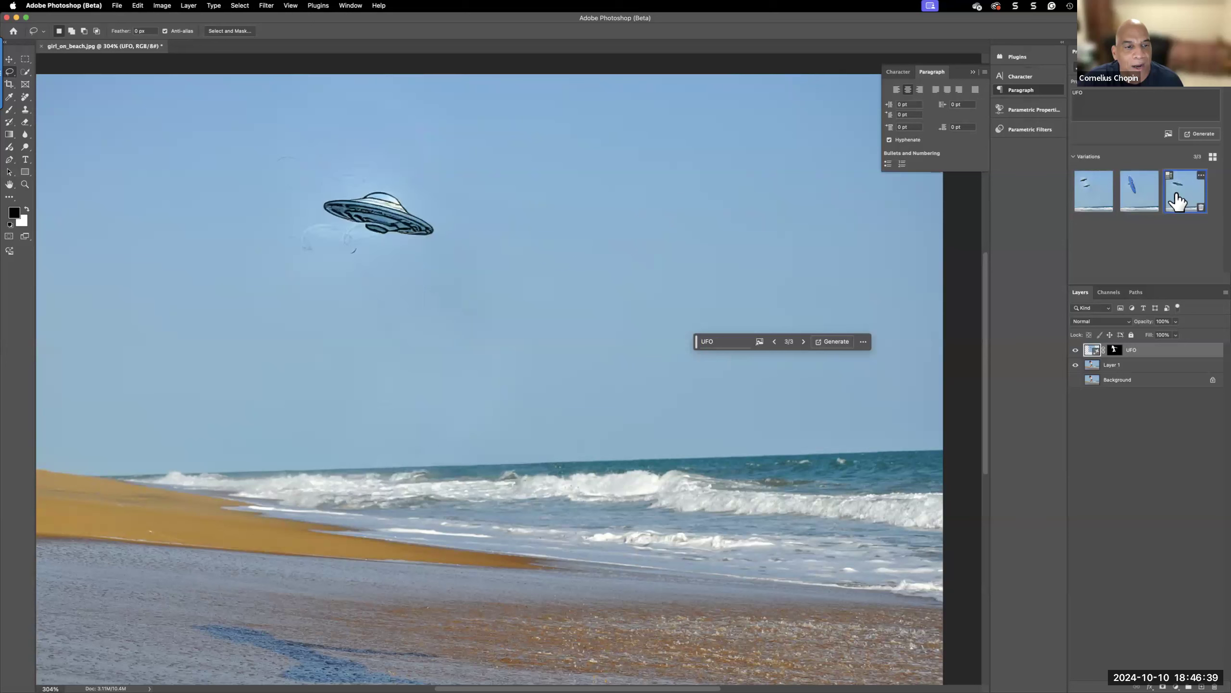
pyautogui.click(1134, 194)
pyautogui.click(1110, 201)
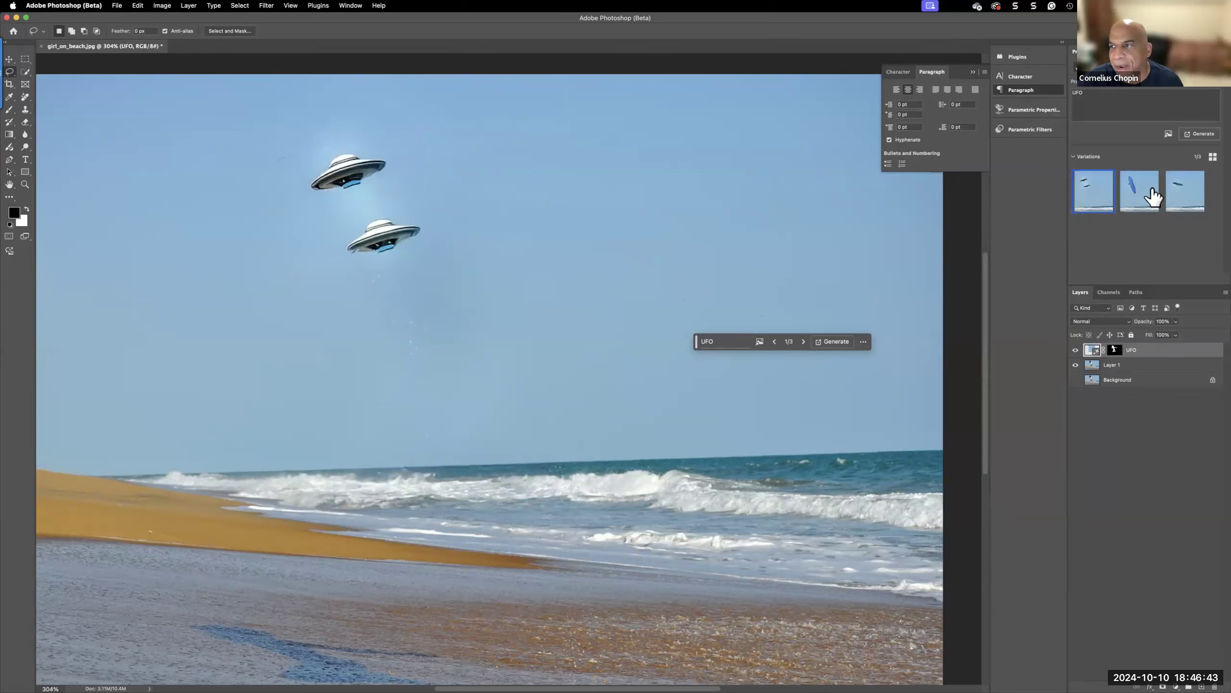
# Generate two more batches of UFO variations and pick the single teal saucer over the sea
pyautogui.click(1199, 134)
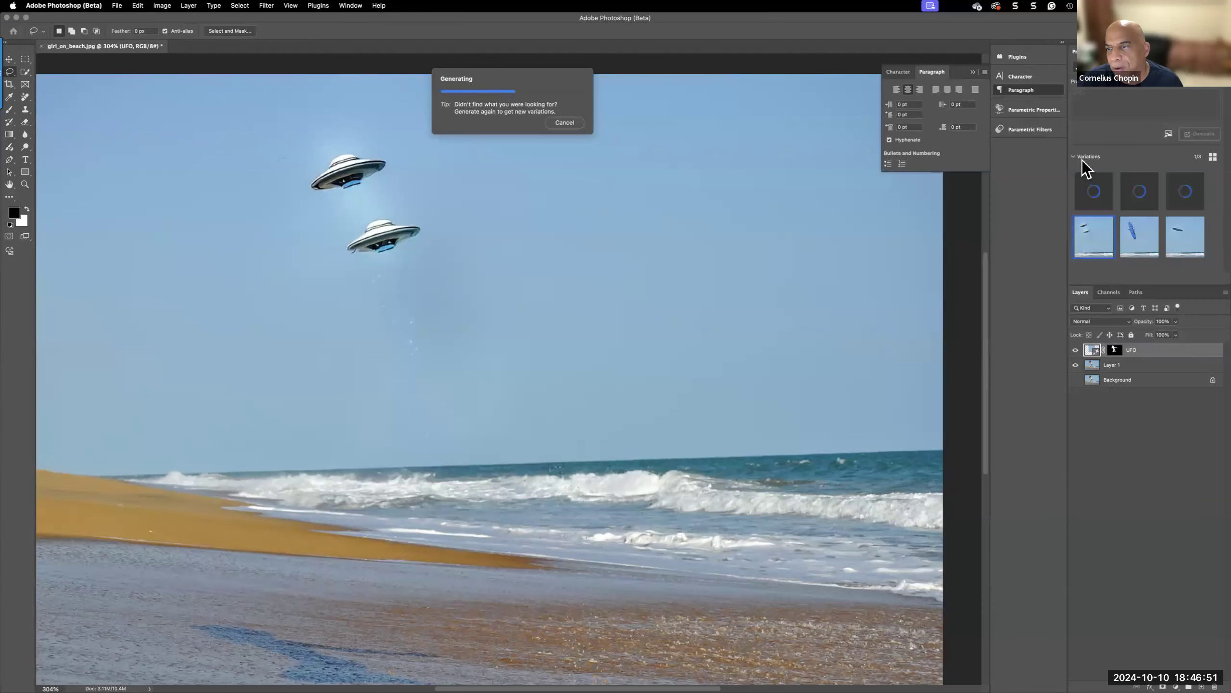
pyautogui.moveTo(1093, 257)
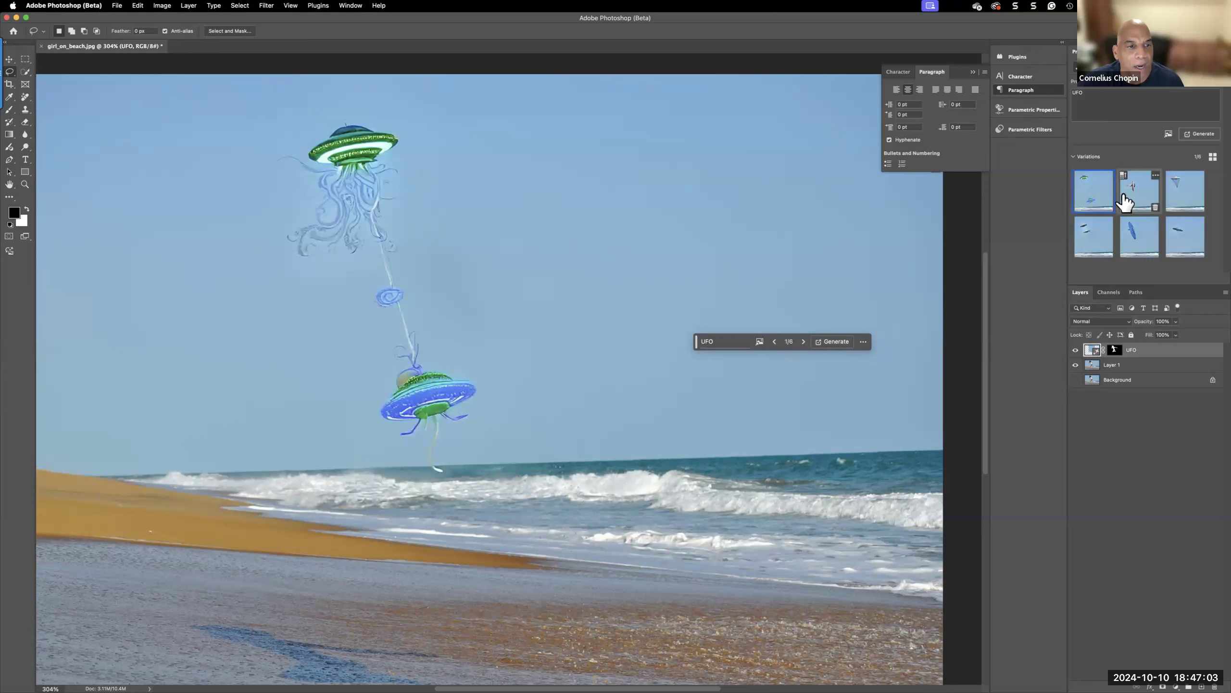
pyautogui.click(1125, 202)
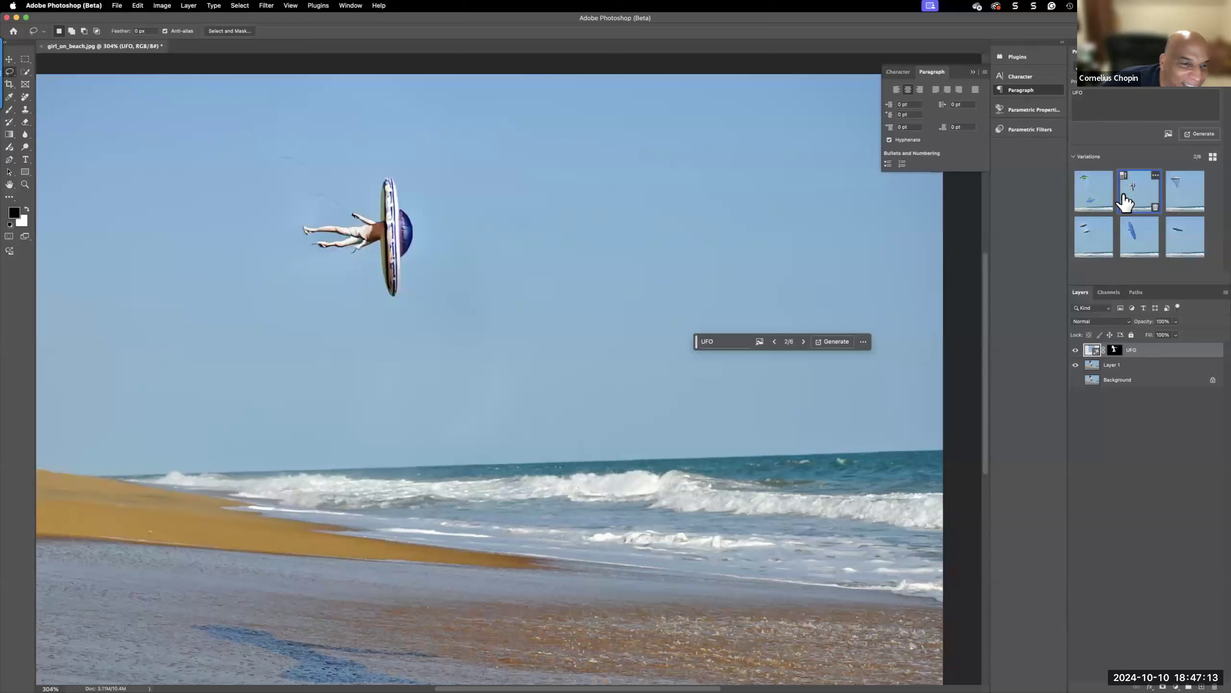
pyautogui.click(1187, 196)
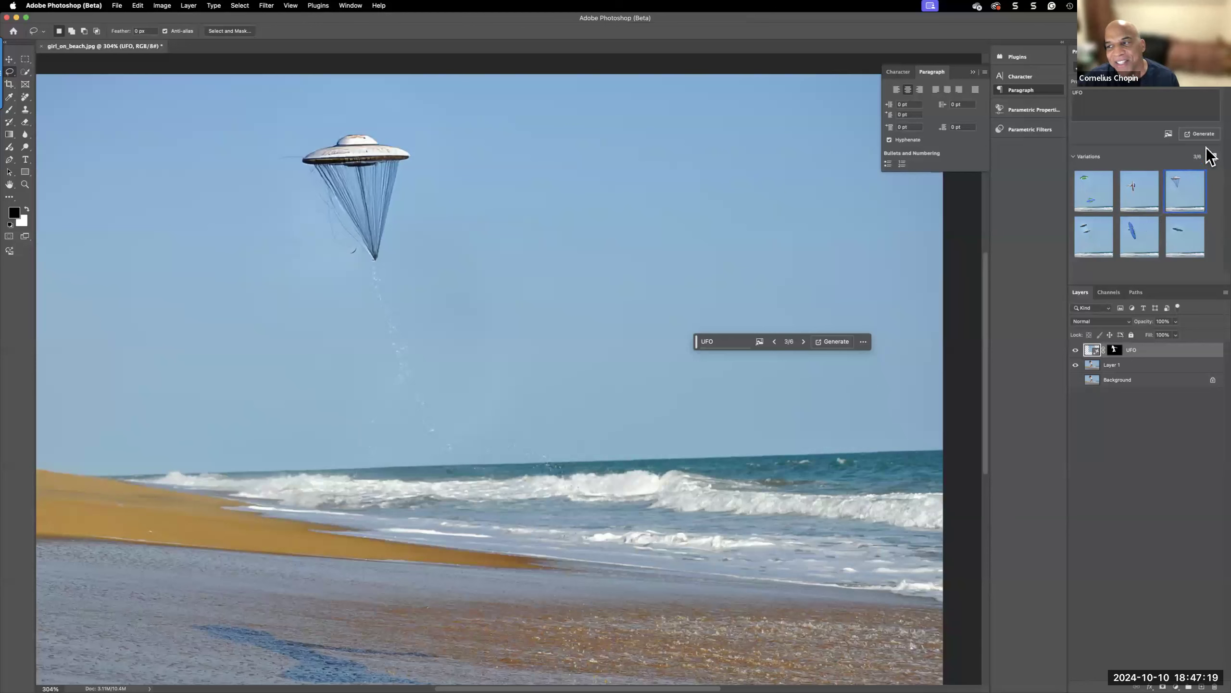
pyautogui.click(1200, 135)
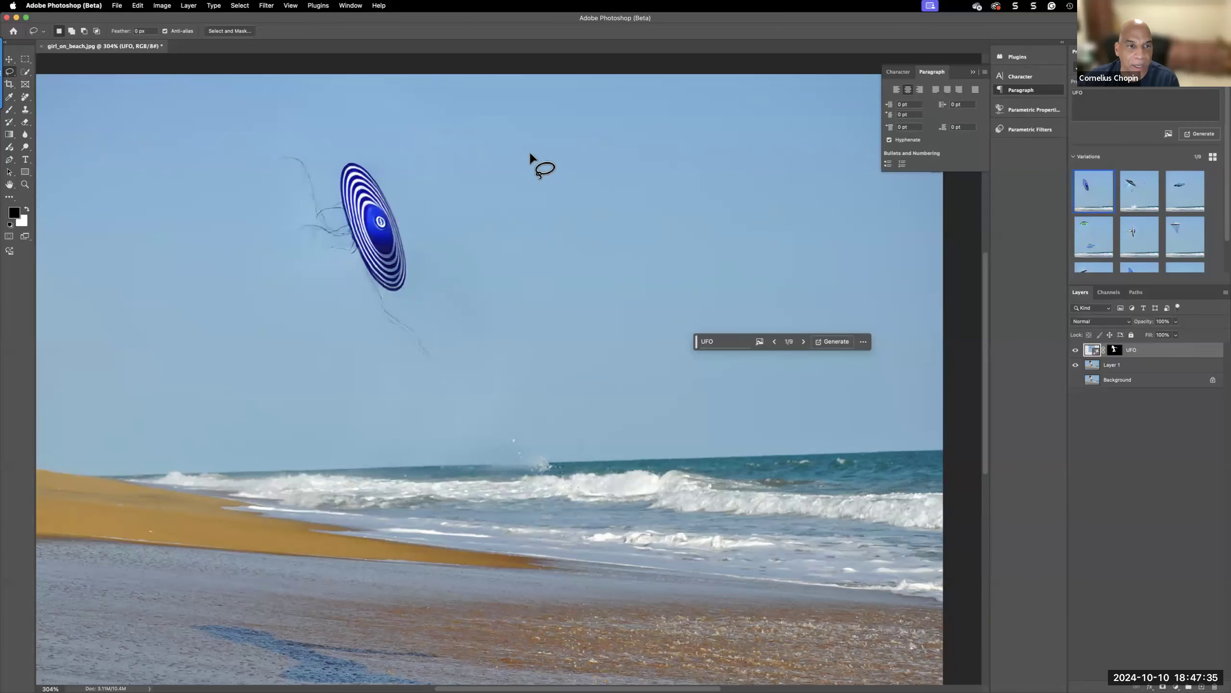
pyautogui.click(1139, 192)
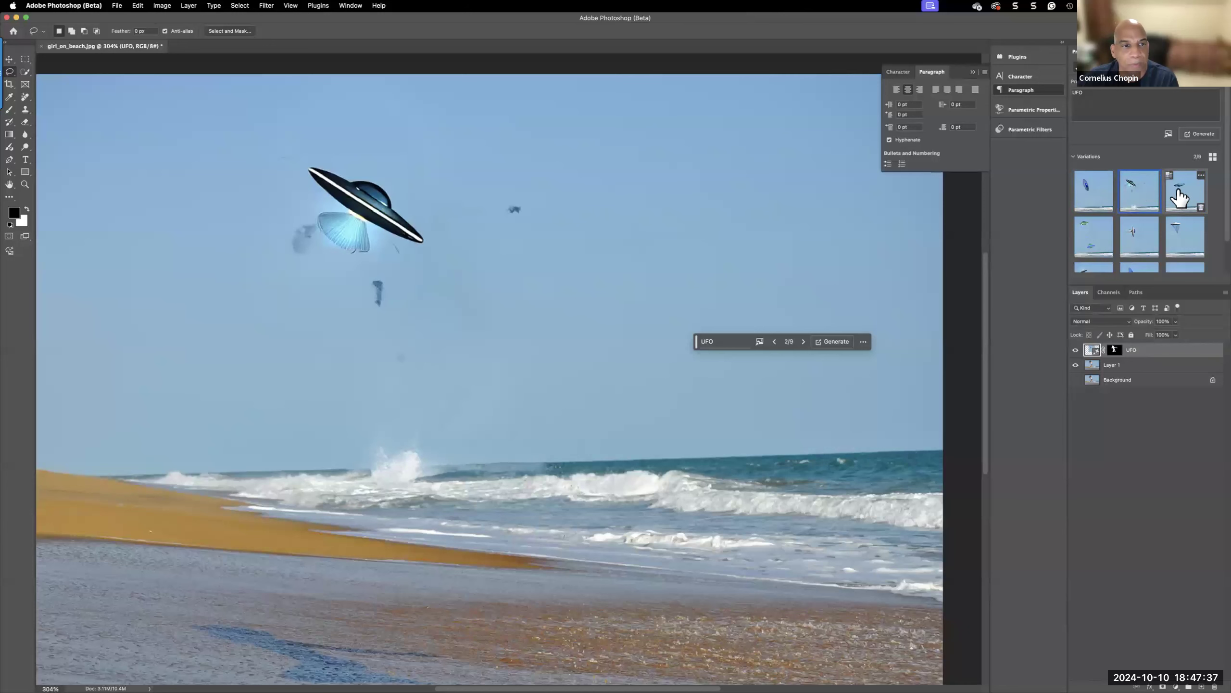
pyautogui.click(1183, 194)
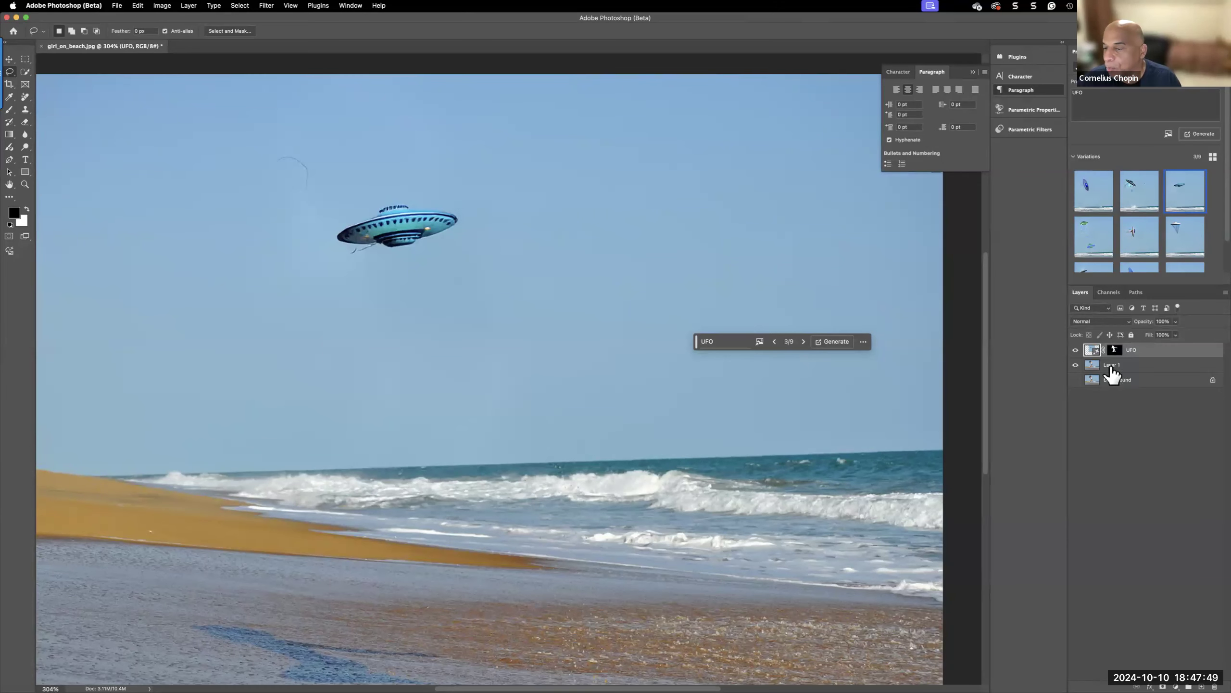
# Delete the UFO generative layer to bring back the jumping woman
pyautogui.moveTo(1103, 359); pyautogui.dragTo(1214, 687)
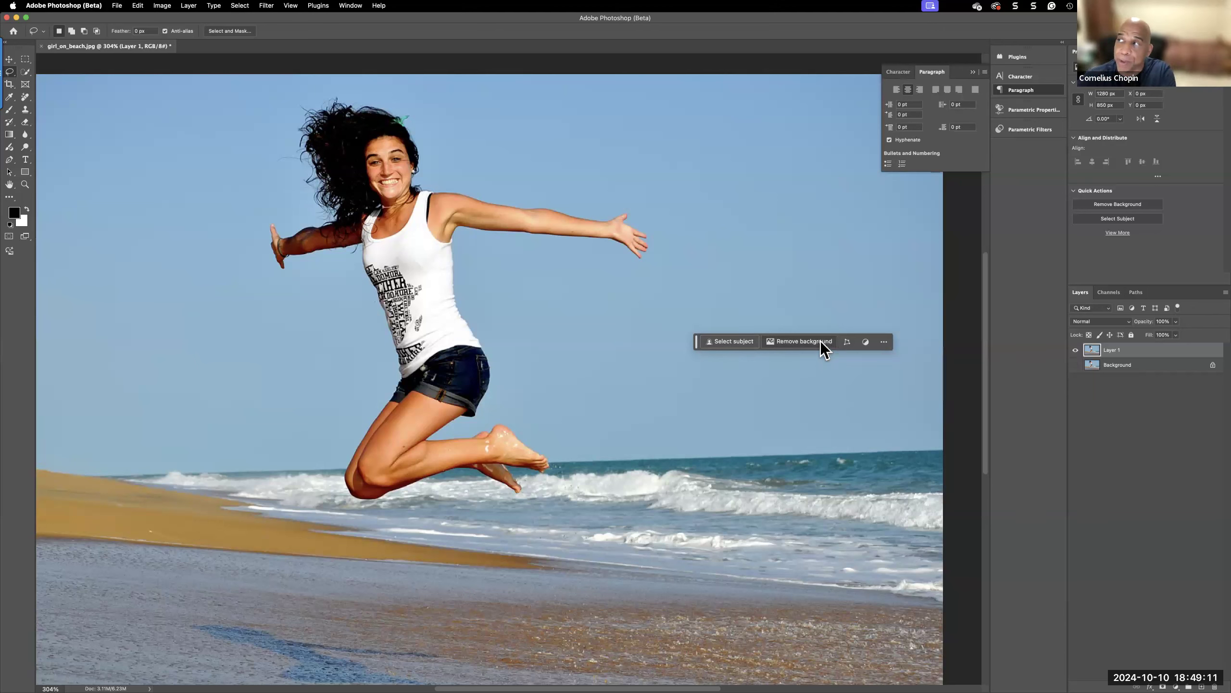
# Draw a black rectangle with a 19.8 px white border in the sky right of the woman
pyautogui.click(25, 171)
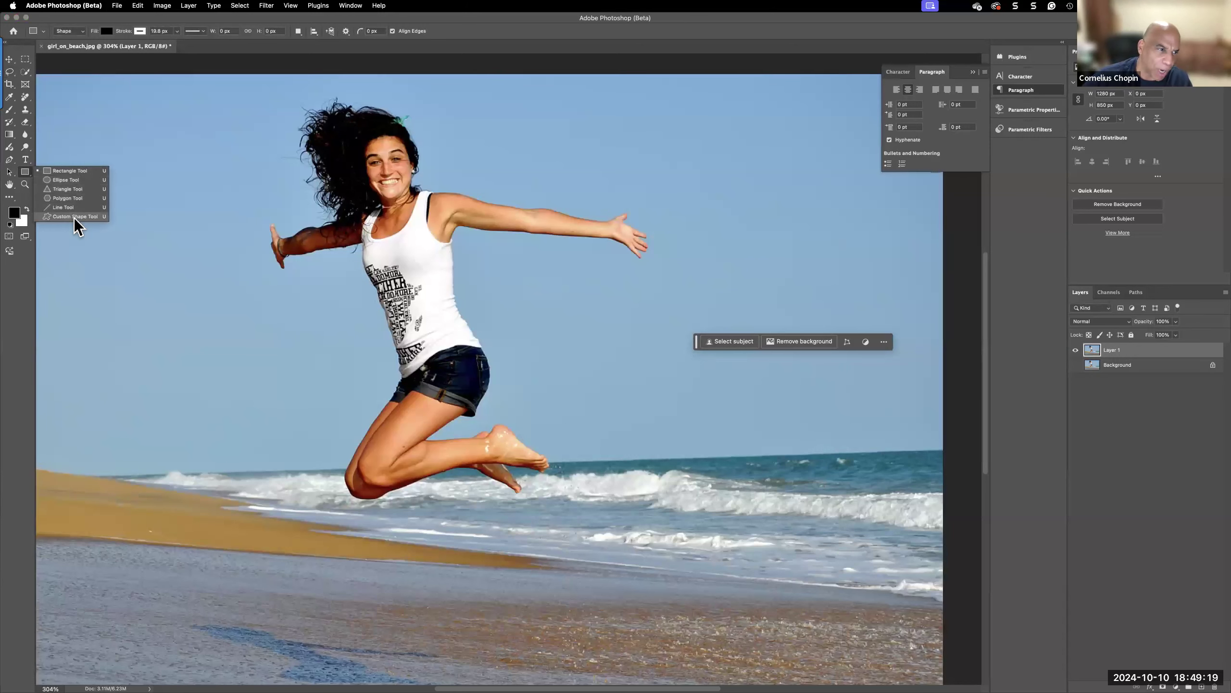
pyautogui.click(75, 170)
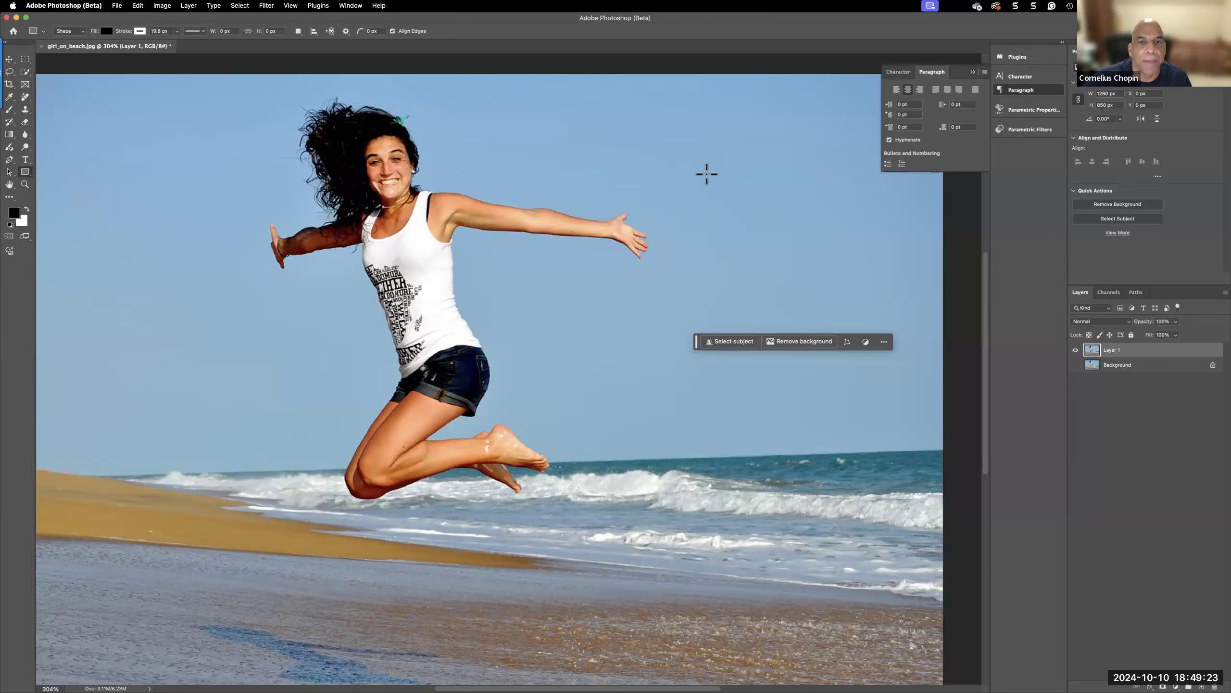
pyautogui.moveTo(677, 143); pyautogui.dragTo(816, 251)
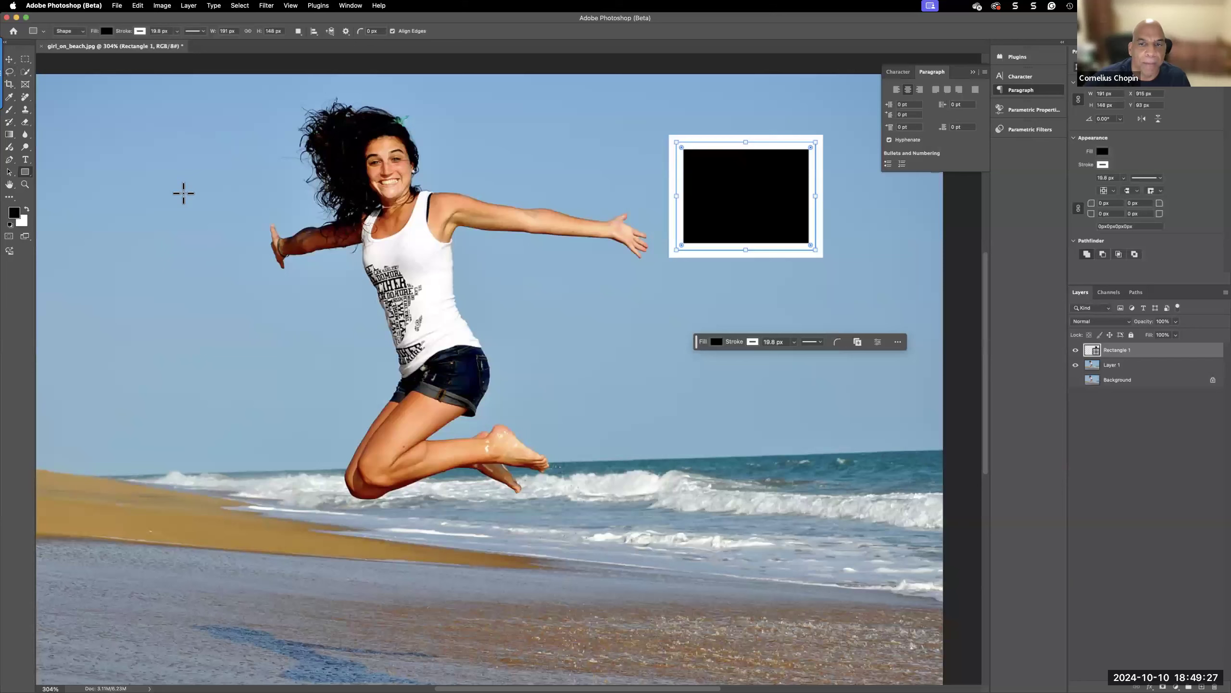
pyautogui.rightClick(27, 173)
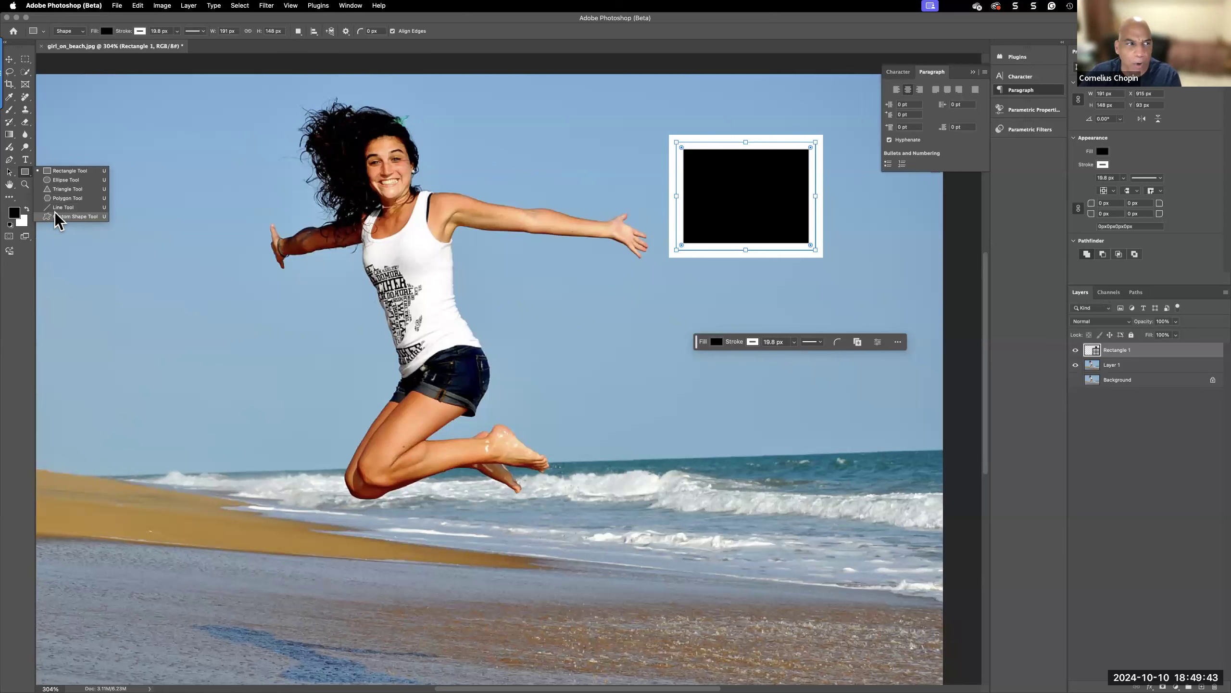
pyautogui.click(26, 175)
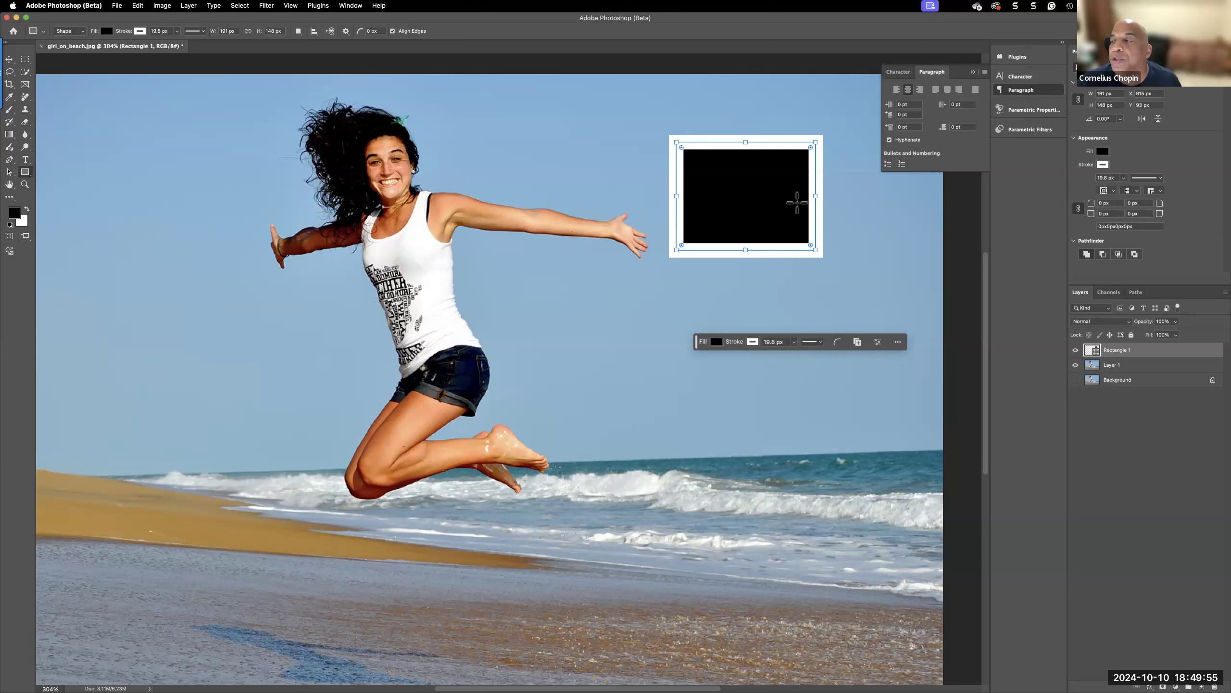
# Fill the rectangle red and give it a thin 1.87 px dashed border
pyautogui.click(718, 346)
pyautogui.click(761, 393)
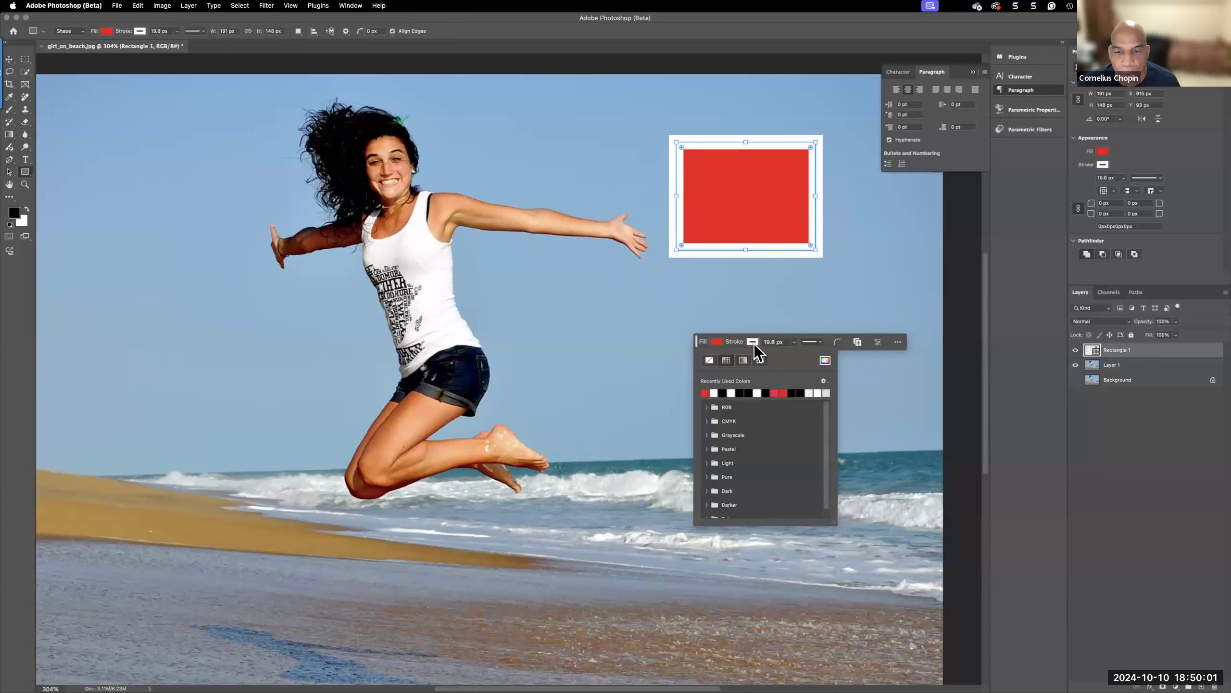
pyautogui.click(793, 346)
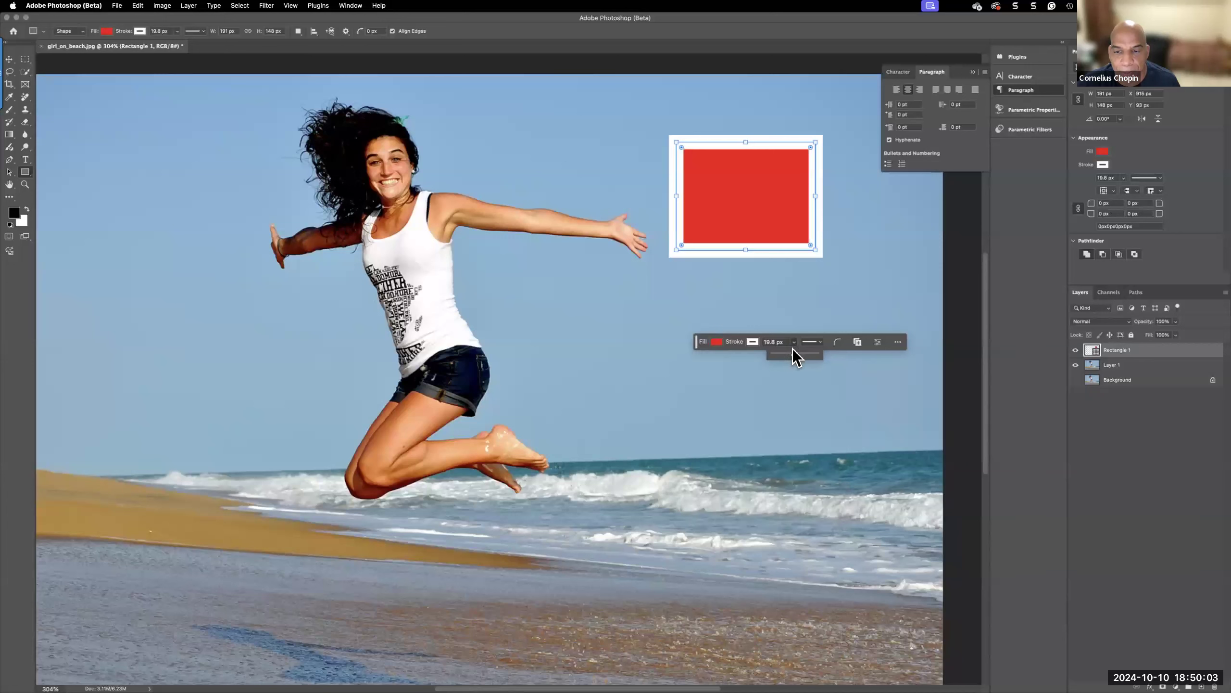
pyautogui.moveTo(781, 354)
pyautogui.mouseDown()
pyautogui.moveTo(804, 353)
pyautogui.moveTo(779, 353)
pyautogui.mouseUp()
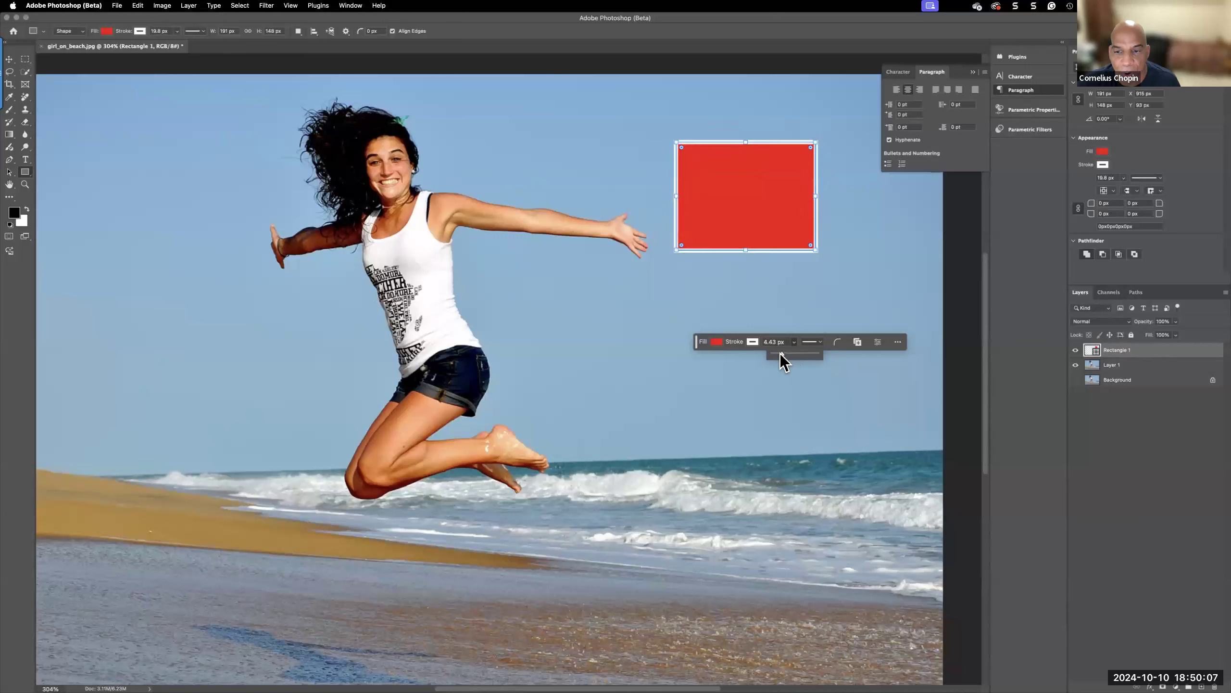
pyautogui.click(821, 343)
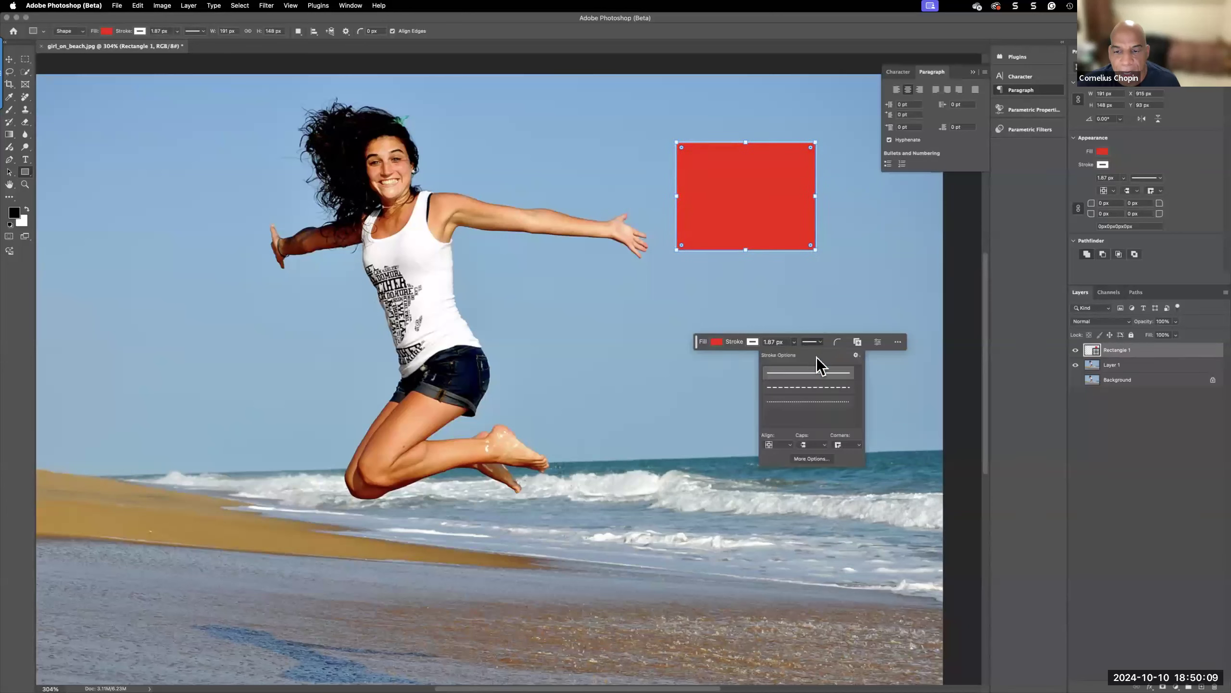
pyautogui.click(811, 388)
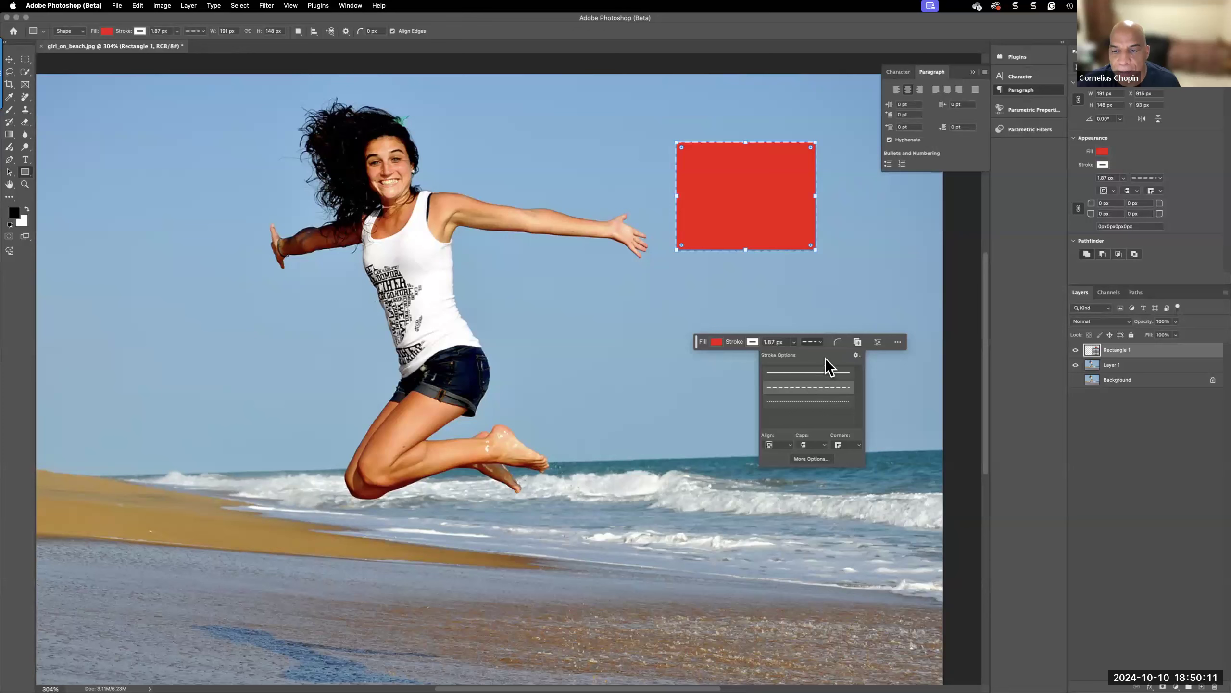
# Round the rectangle's top-left corner to 40 px and duplicate it as Rectangle 1 copy
pyautogui.click(839, 340)
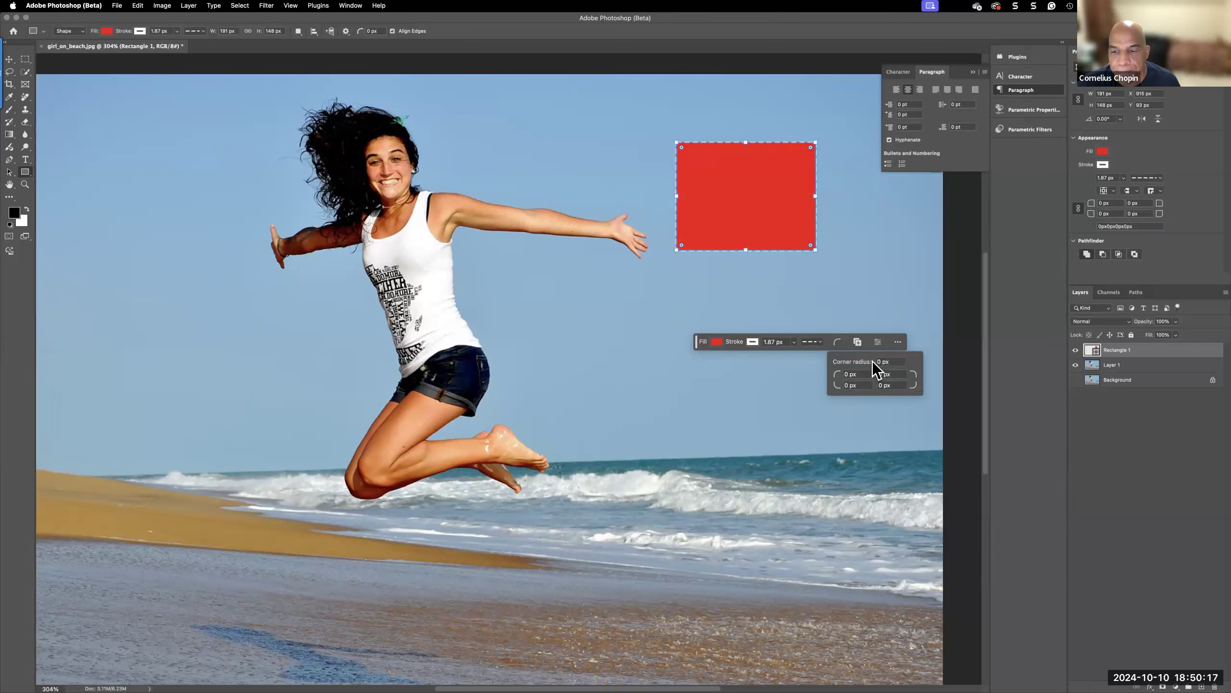
pyautogui.click(850, 373)
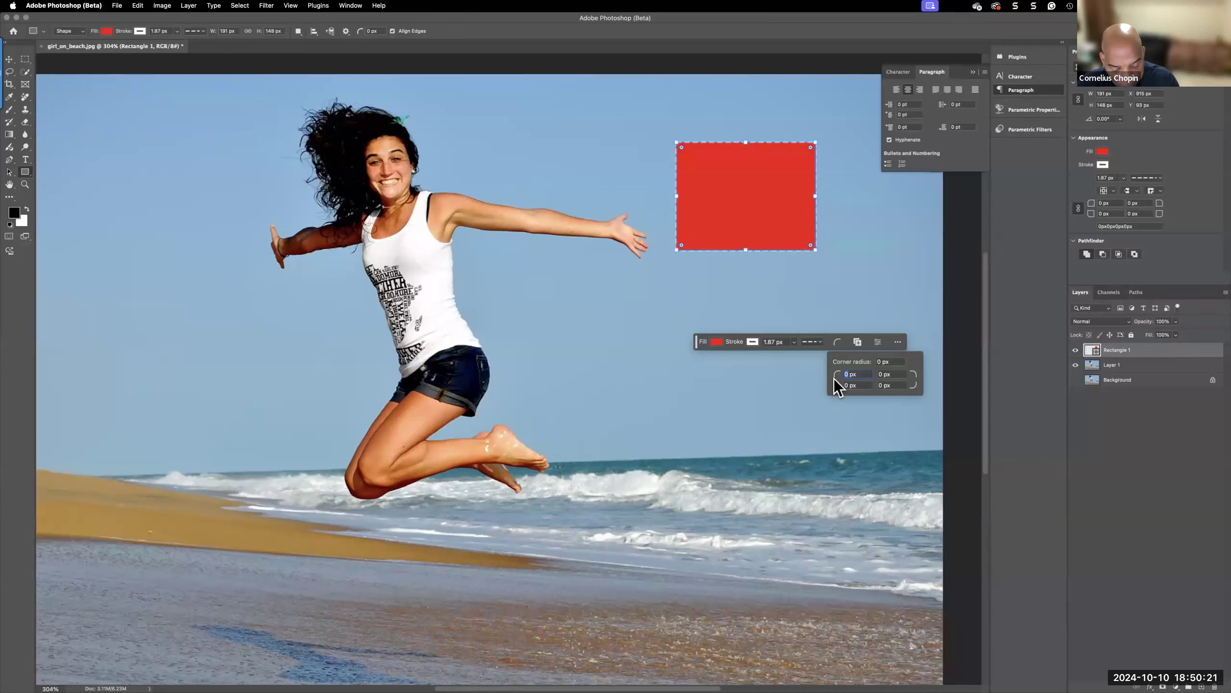
pyautogui.write('40')
pyautogui.press('Tab')
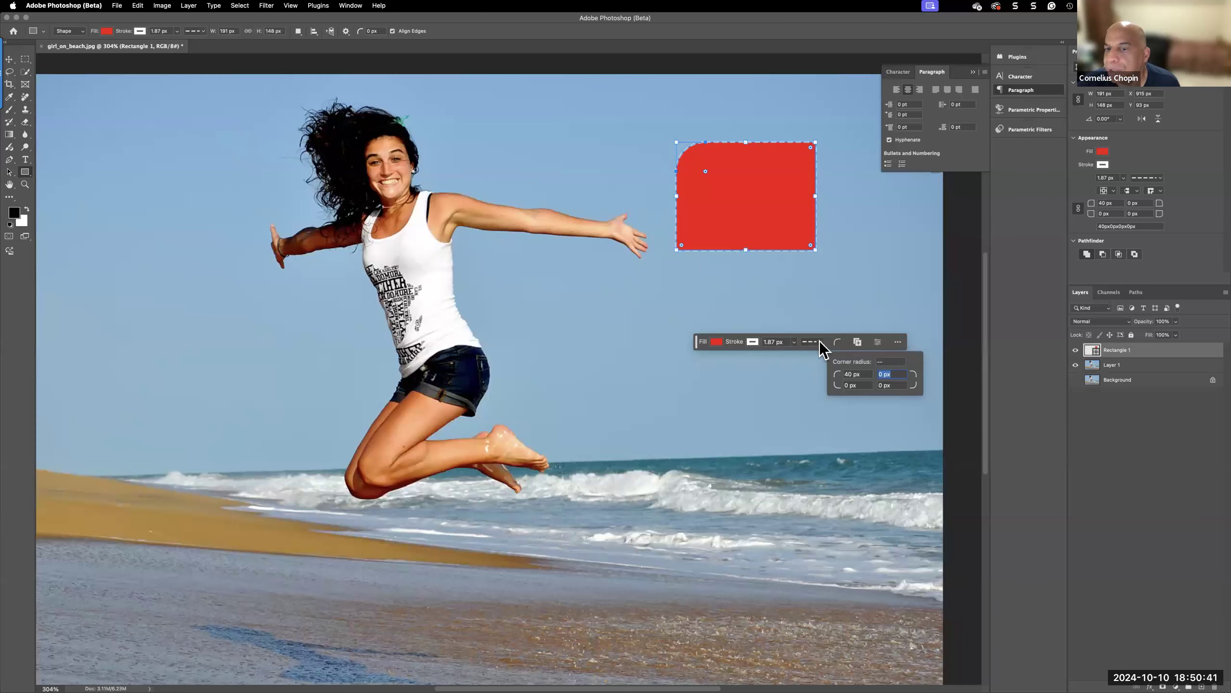
pyautogui.click(857, 342)
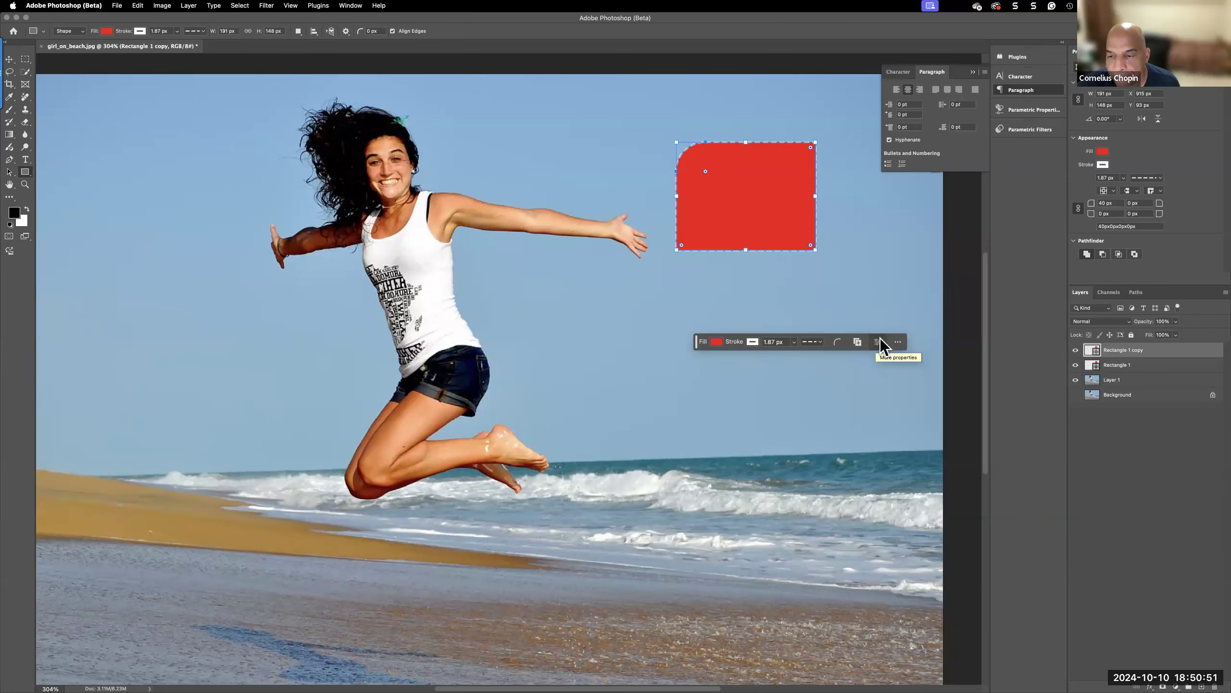
pyautogui.click(877, 341)
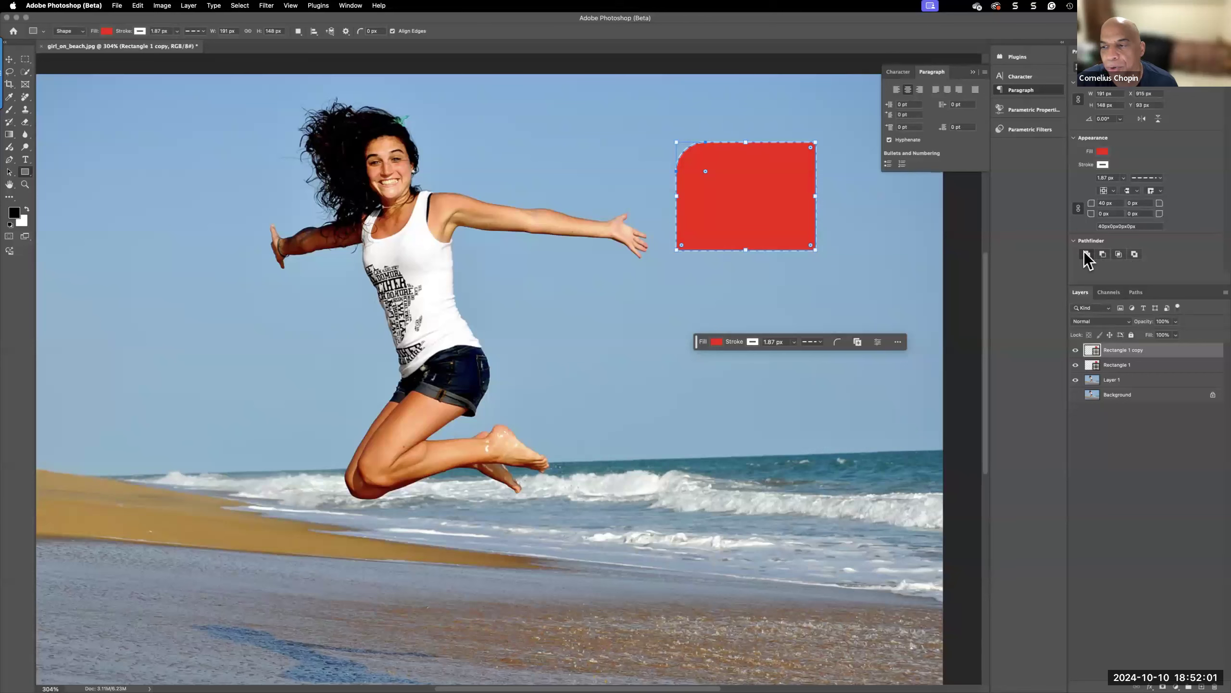
pyautogui.click(350, 5)
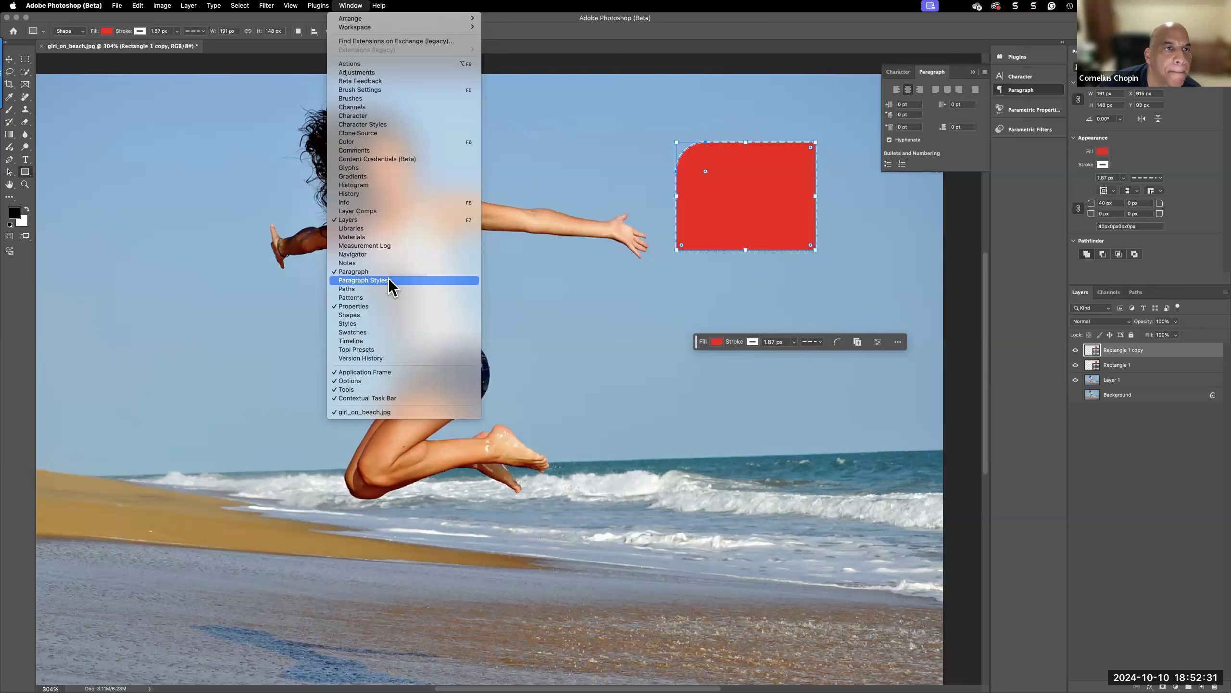
pyautogui.click(291, 6)
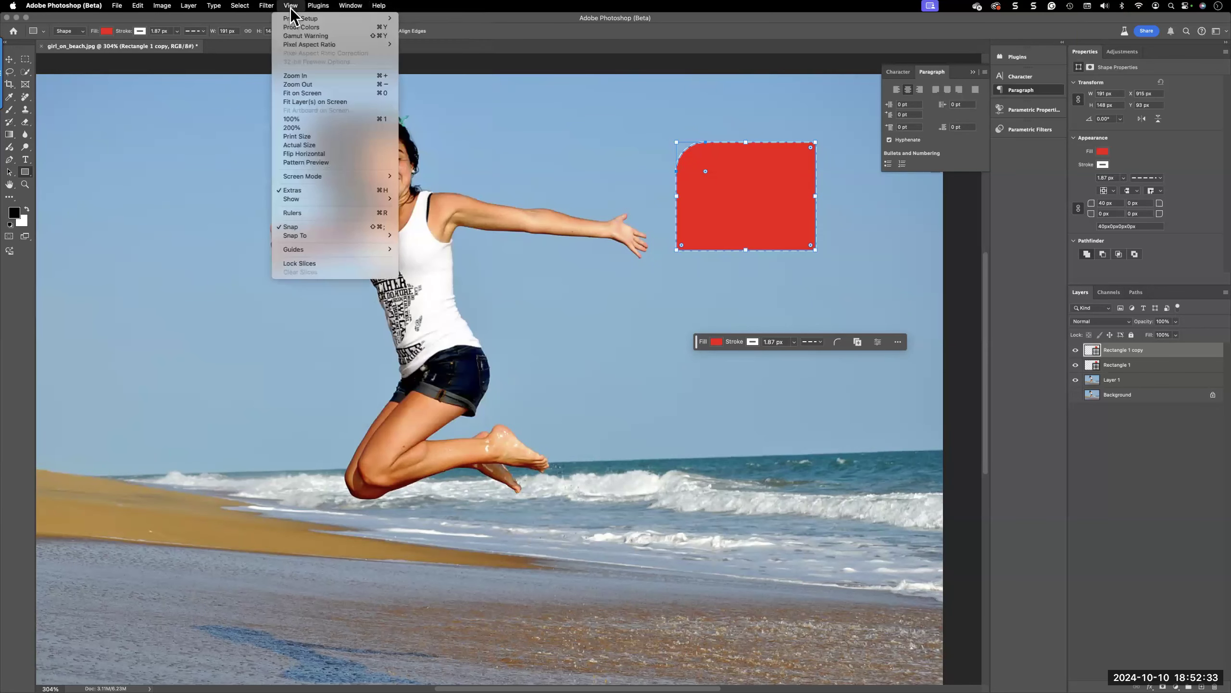
pyautogui.moveTo(350, 6)
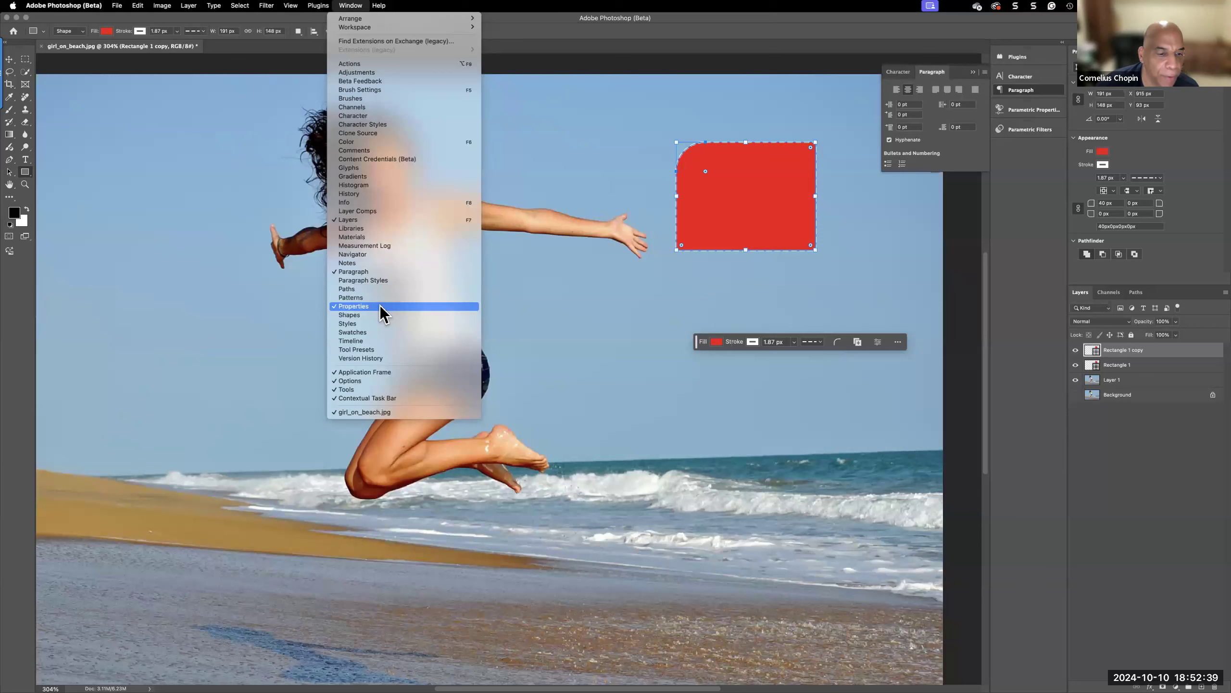
pyautogui.click(906, 449)
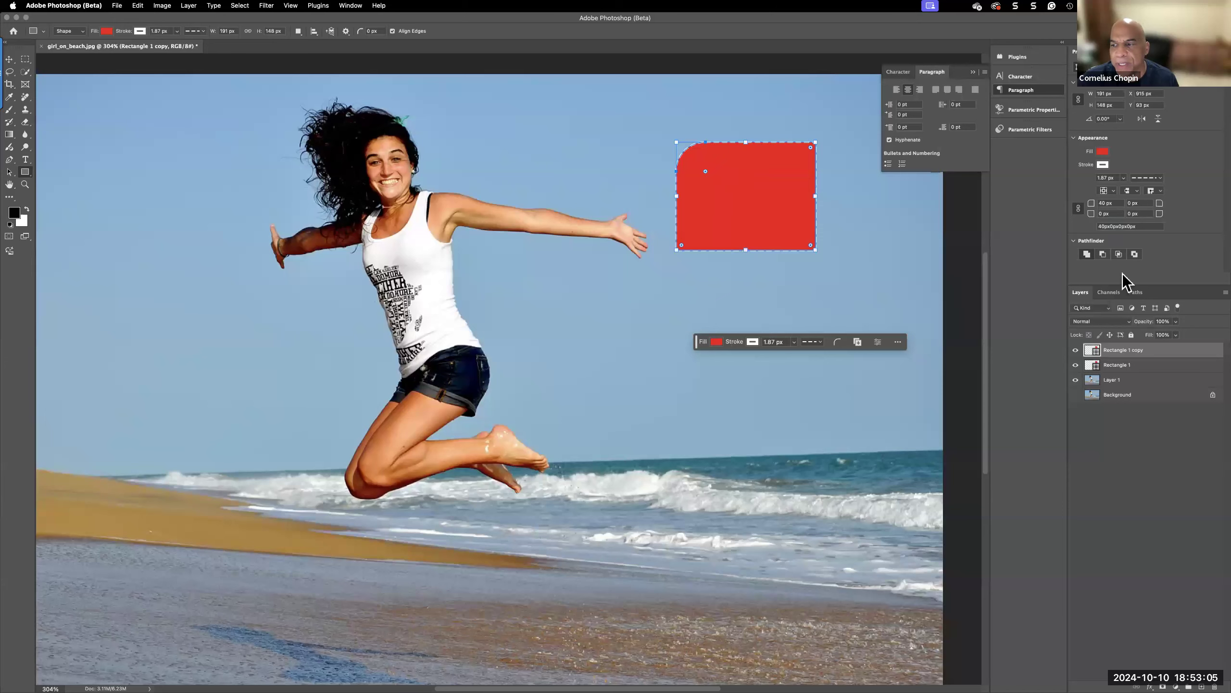
# Delete the Rectangle 1 copy layer, then the Rectangle 1 layer
pyautogui.moveTo(1125, 352); pyautogui.dragTo(1215, 687)
pyautogui.rightClick(1132, 355)
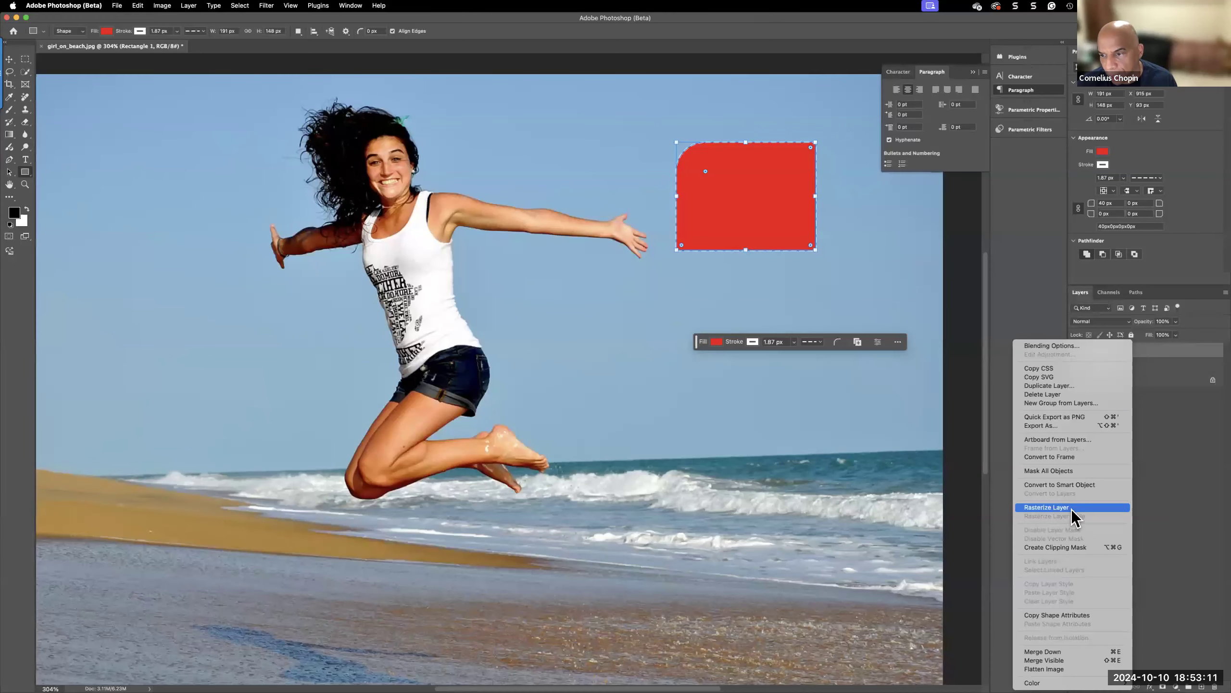
pyautogui.click(1160, 357)
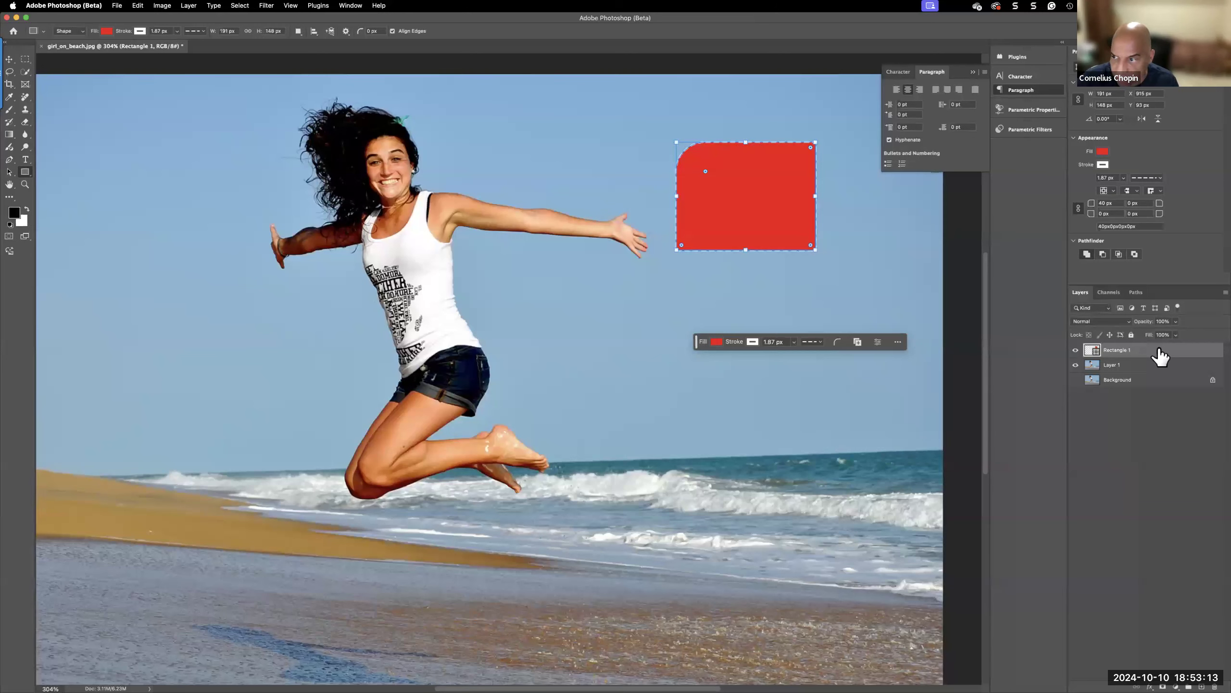
pyautogui.press('Delete')
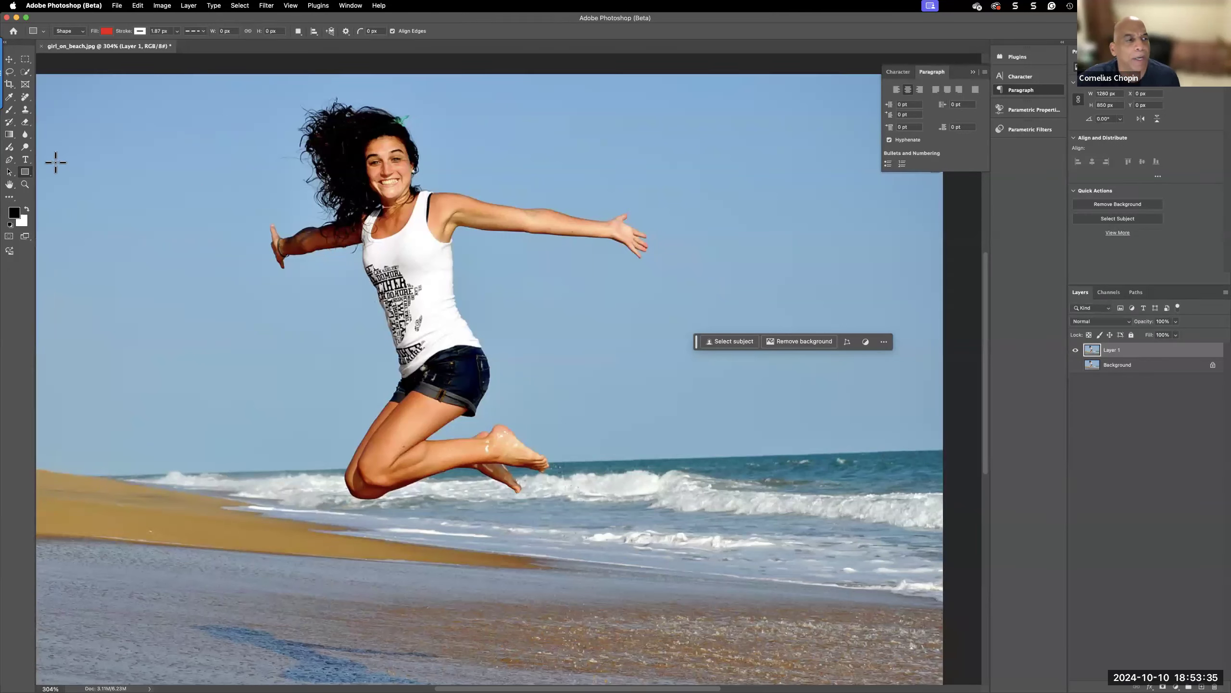
# Zoom the view out to 100%, then back to 200%, centring the beach photo in the window
pyautogui.click(24, 184)
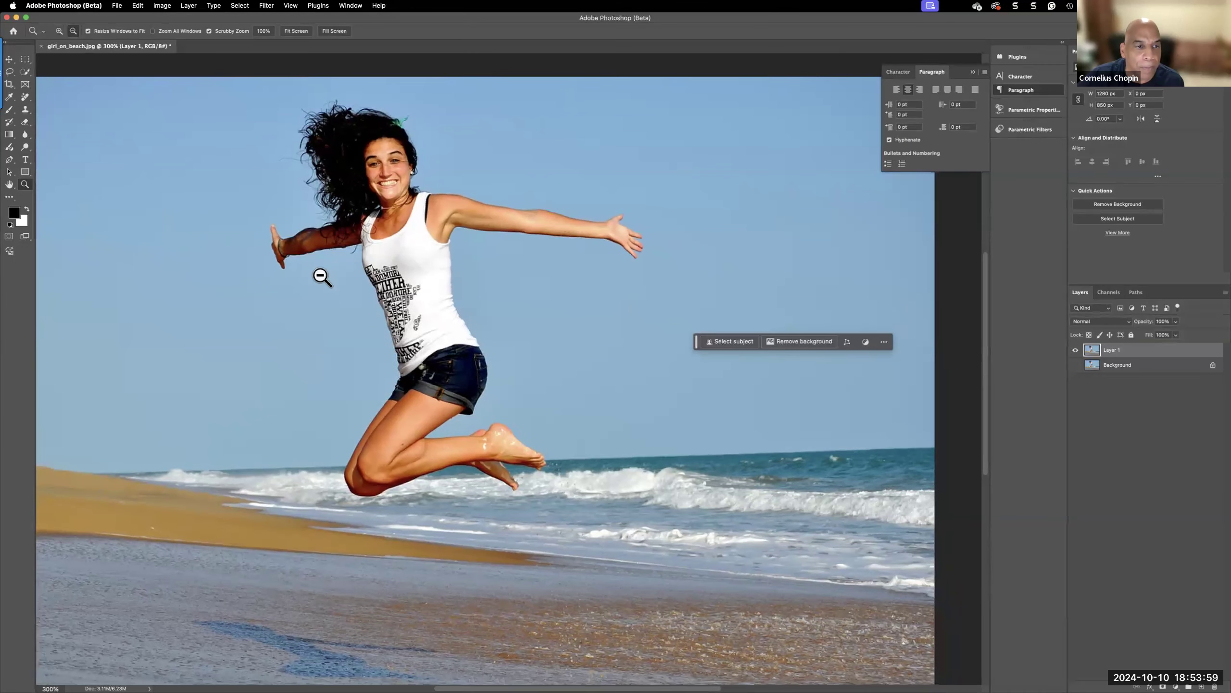
pyautogui.click(321, 275)
pyautogui.click(321, 276)
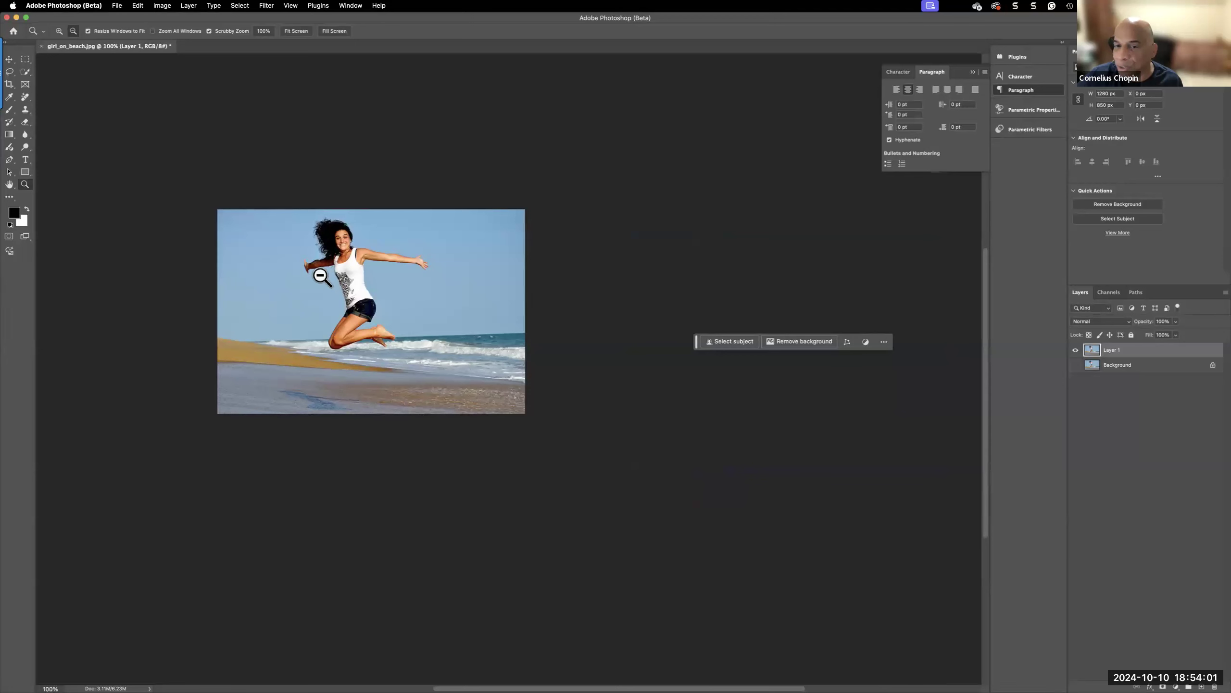
pyautogui.hscroll(5, 321, 275)
pyautogui.scroll(-3, 321, 275)
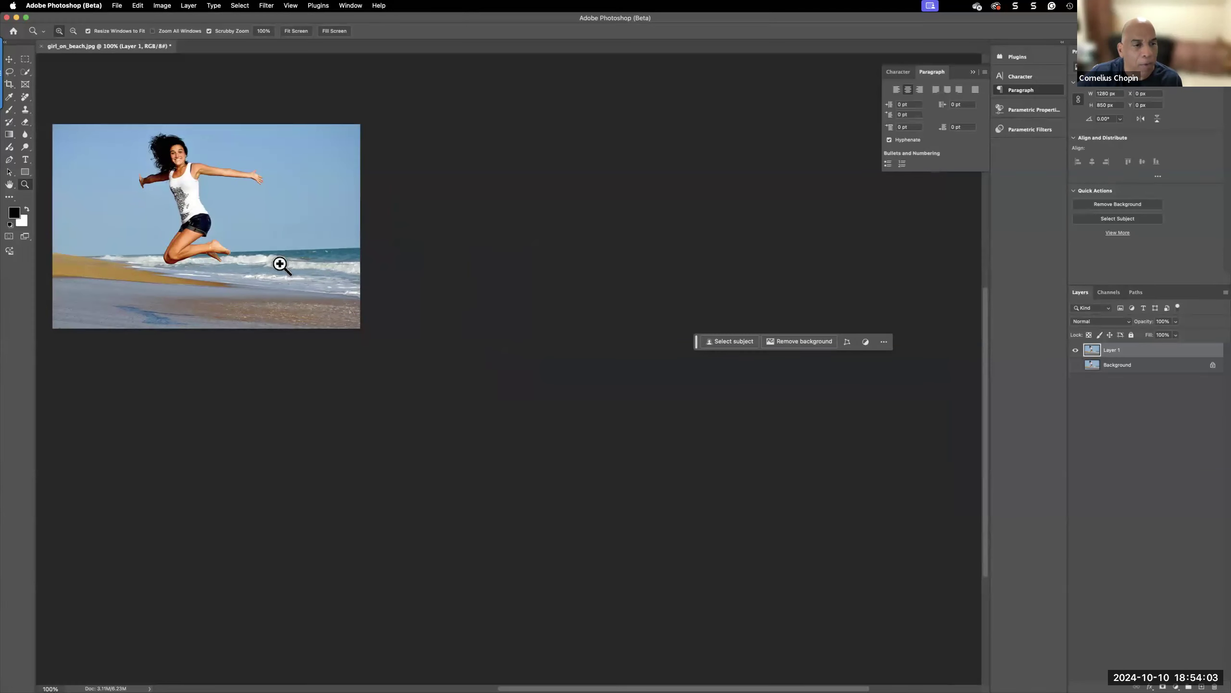
pyautogui.click(211, 214)
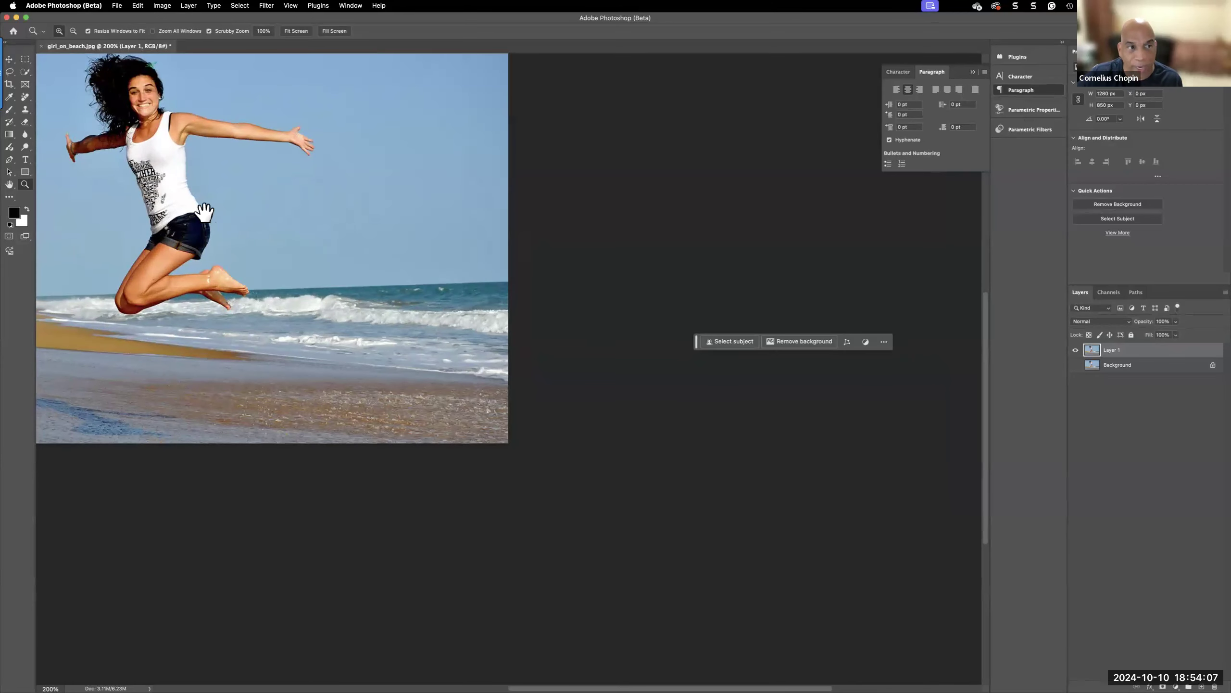
pyautogui.hscroll(-10, 563, 370)
pyautogui.scroll(5, 564, 370)
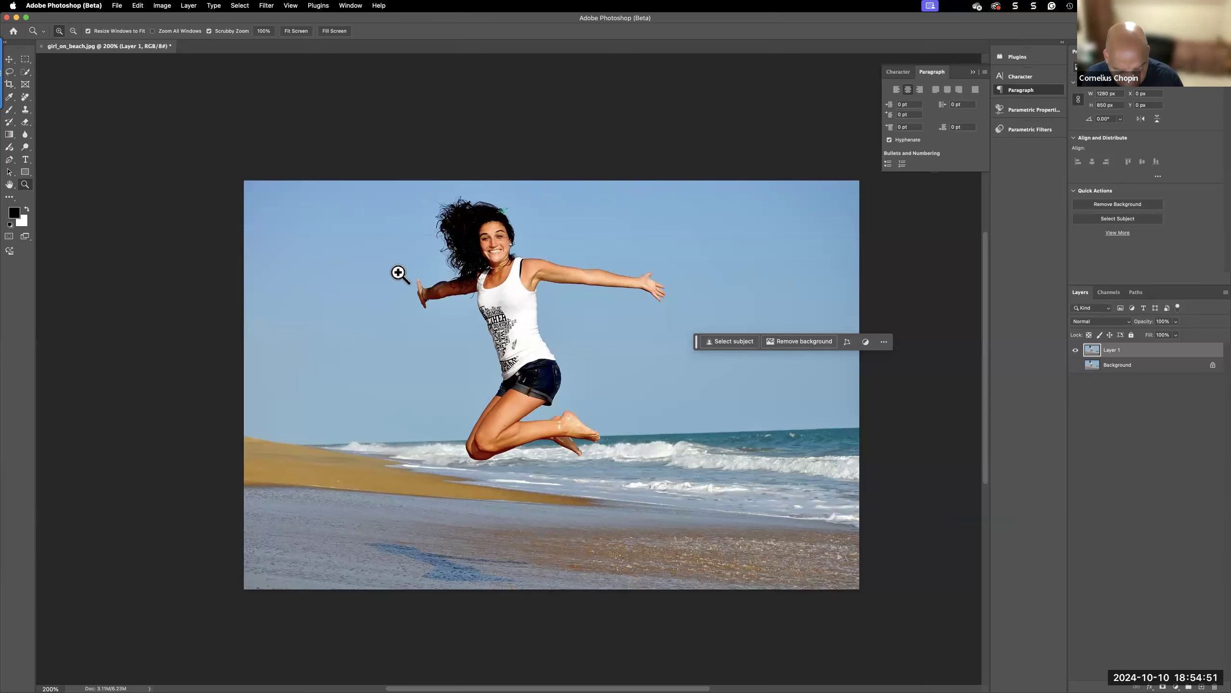
# Crop-extend the canvas past the photo's left and right sides and apply Generative Expand
pyautogui.press('c')
pyautogui.press('c')
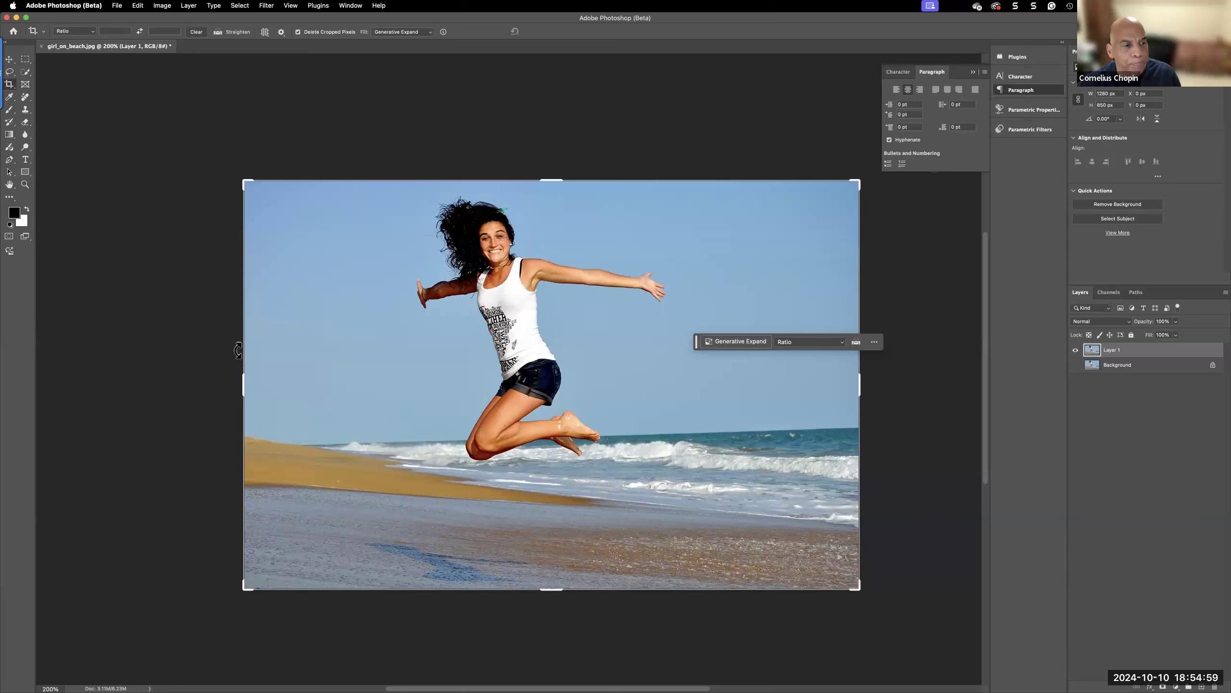
pyautogui.moveTo(243, 385); pyautogui.dragTo(120, 362)
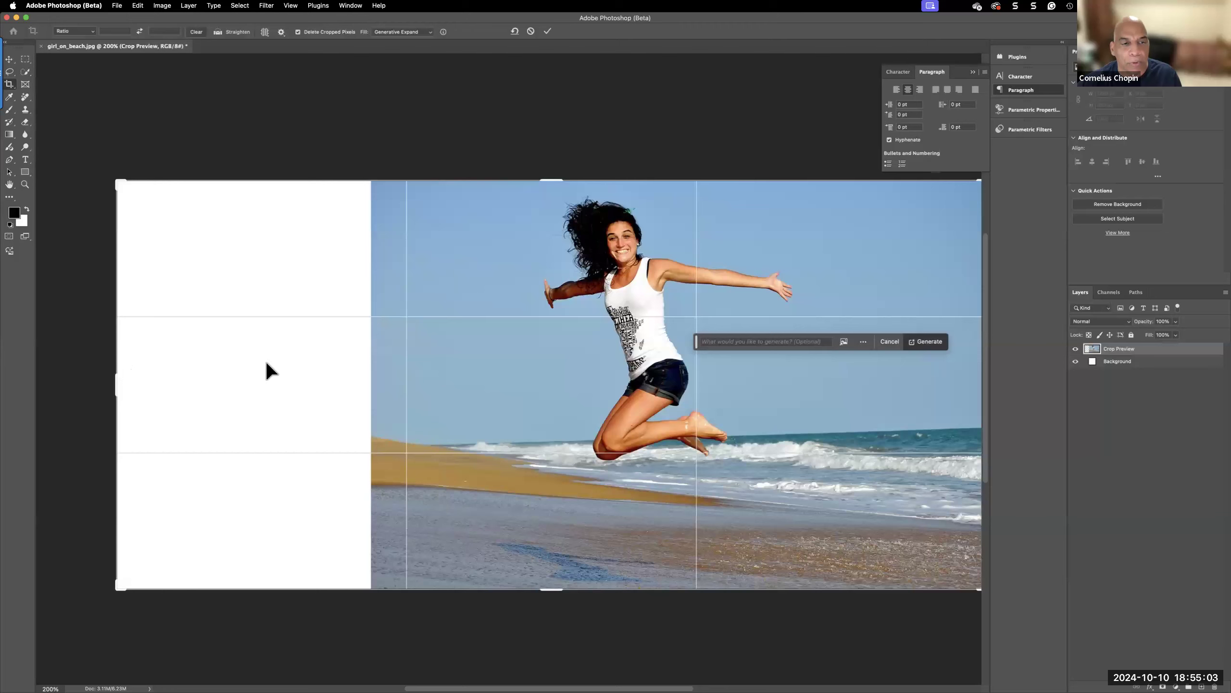
pyautogui.moveTo(676, 629)
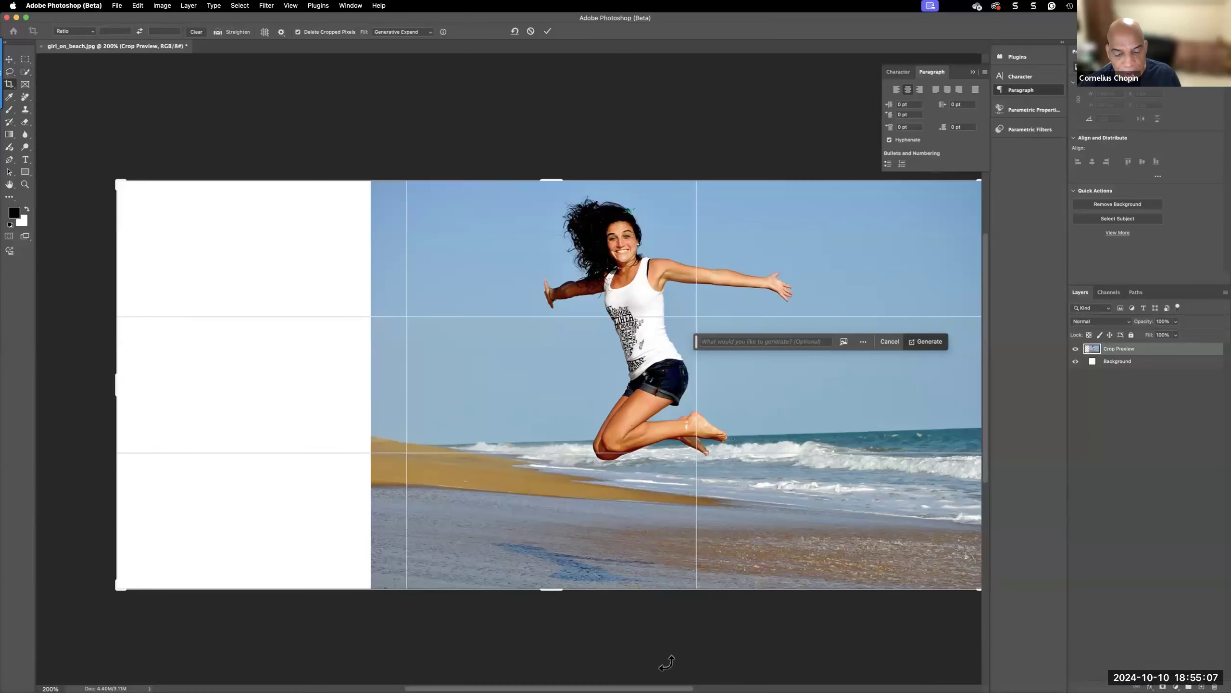
pyautogui.hscroll(5, 679, 672)
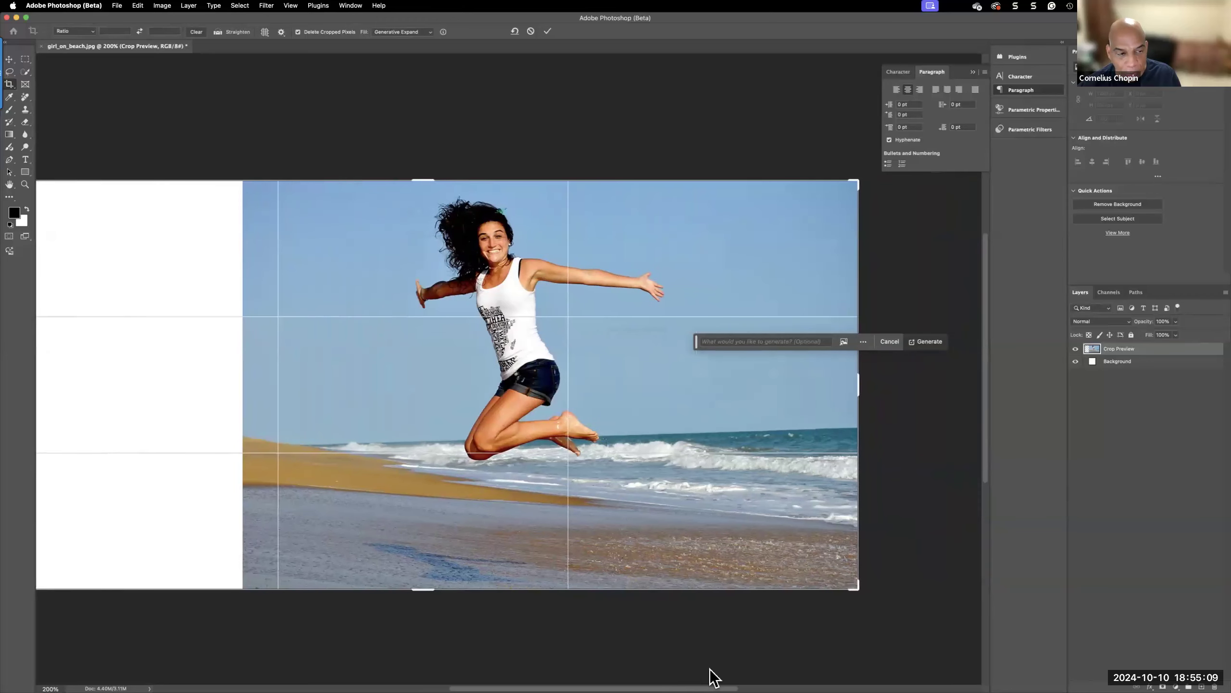
pyautogui.hscroll(-2, 703, 675)
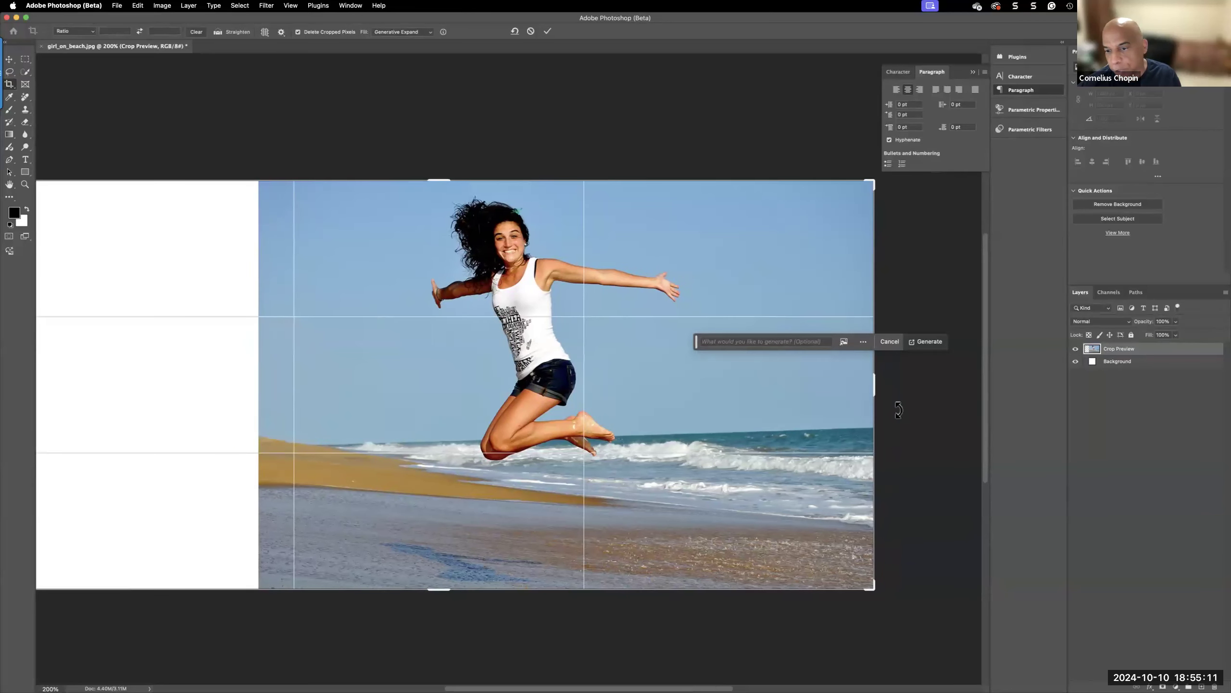
pyautogui.moveTo(876, 386); pyautogui.dragTo(951, 387)
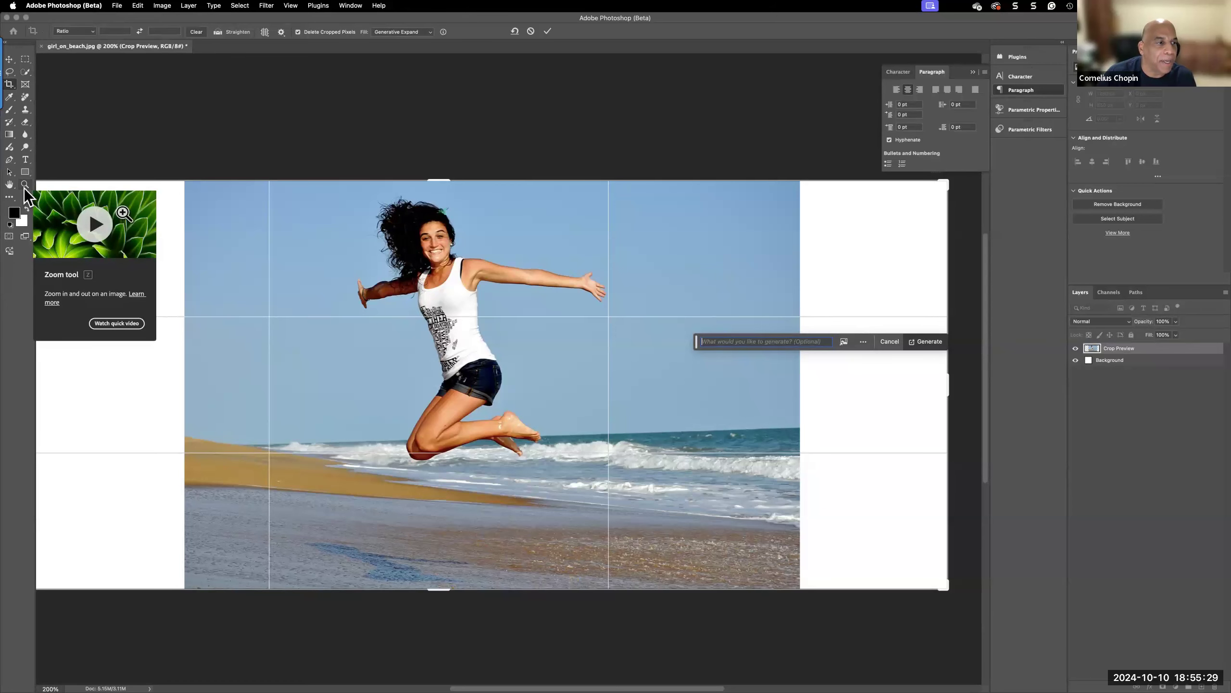
pyautogui.press('Return')
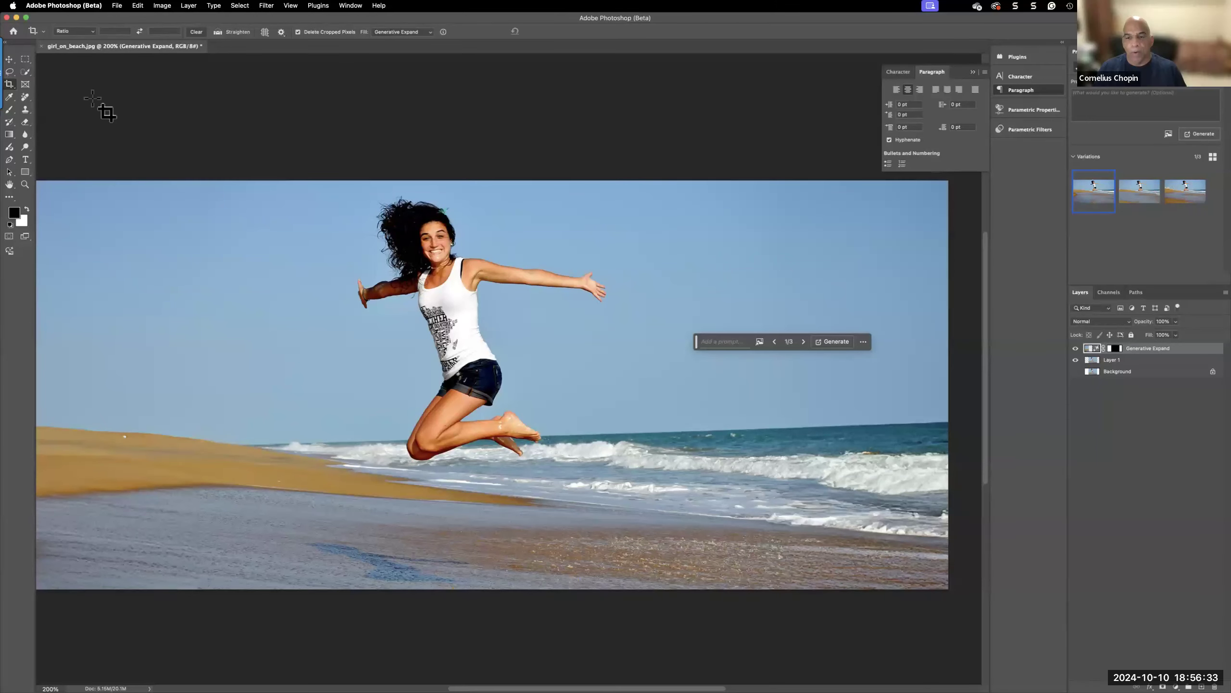
# Compare the generated variations, then apply variation 3/3 with the flag and person on the left shore
pyautogui.click(1139, 194)
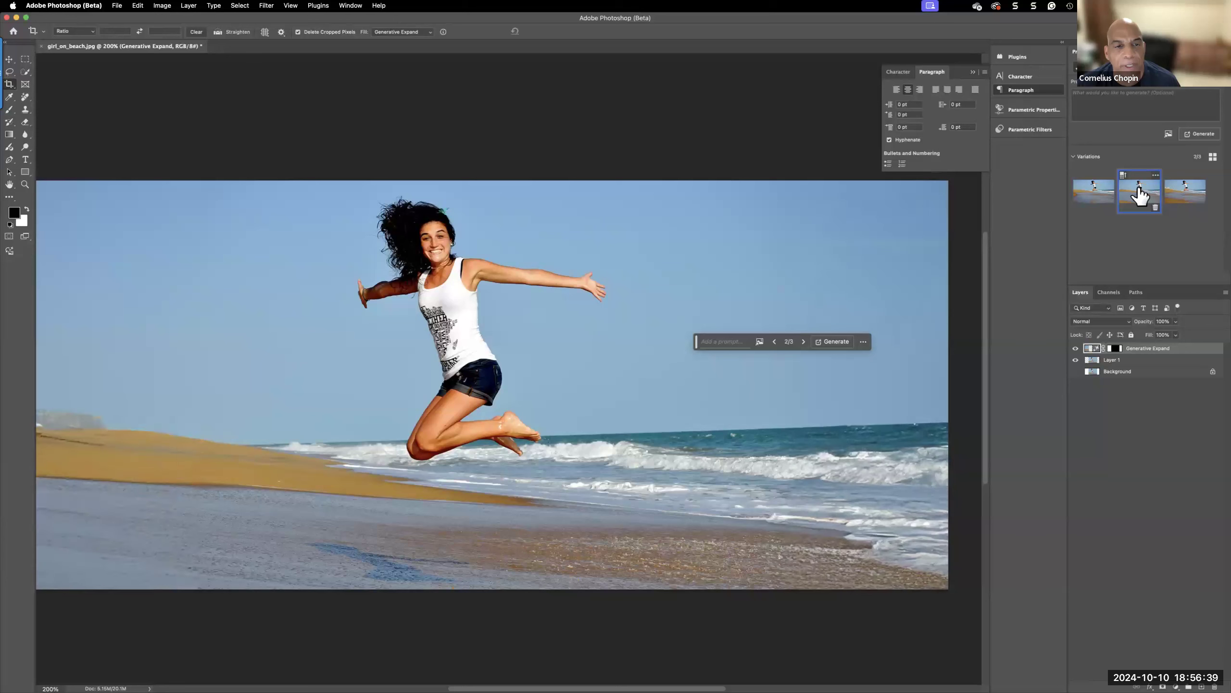
pyautogui.click(1093, 204)
pyautogui.click(1140, 196)
pyautogui.click(1184, 199)
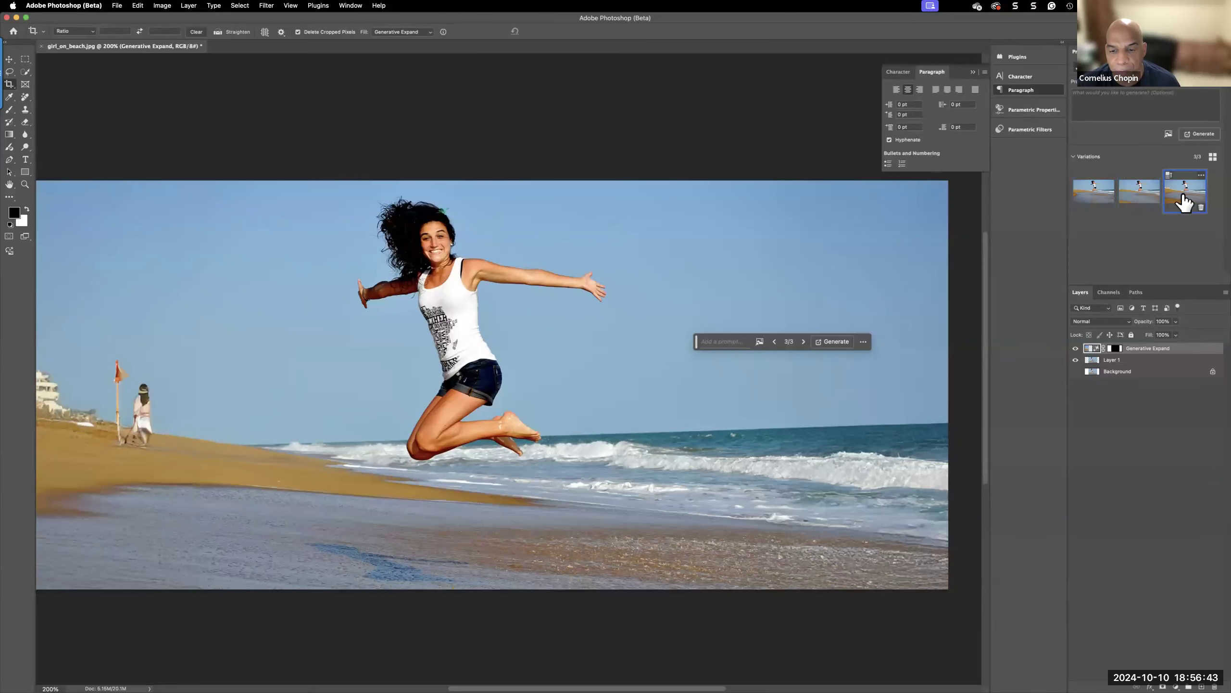
pyautogui.click(1136, 209)
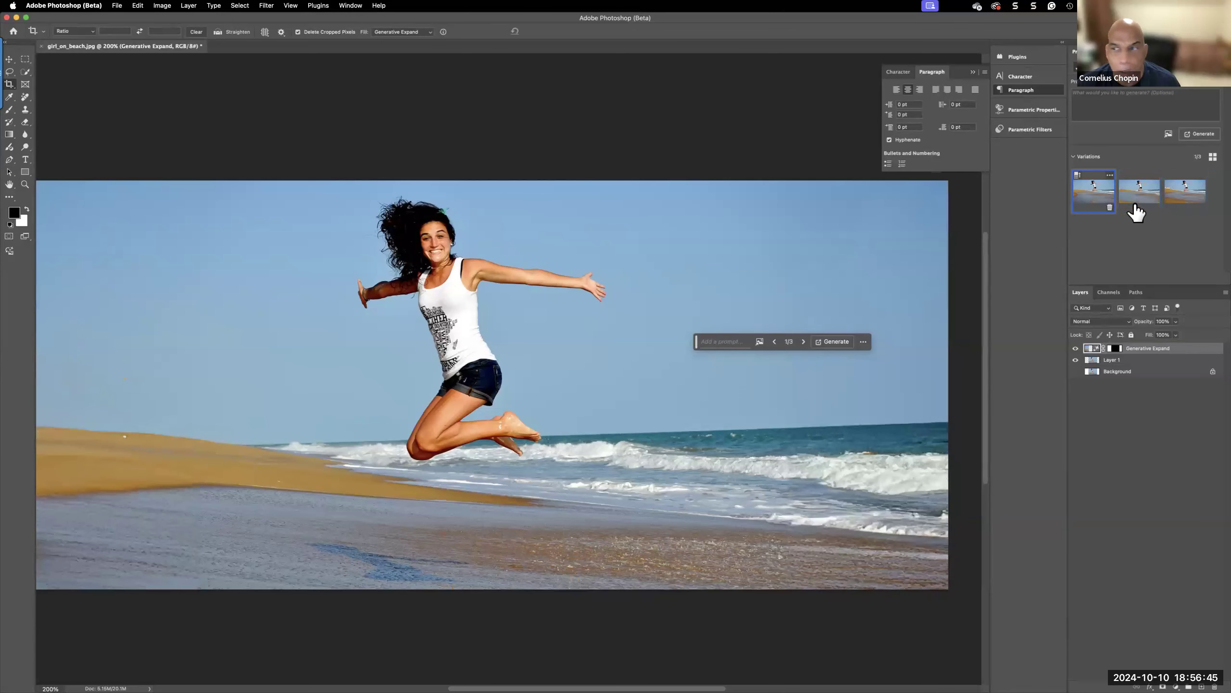
pyautogui.click(1183, 196)
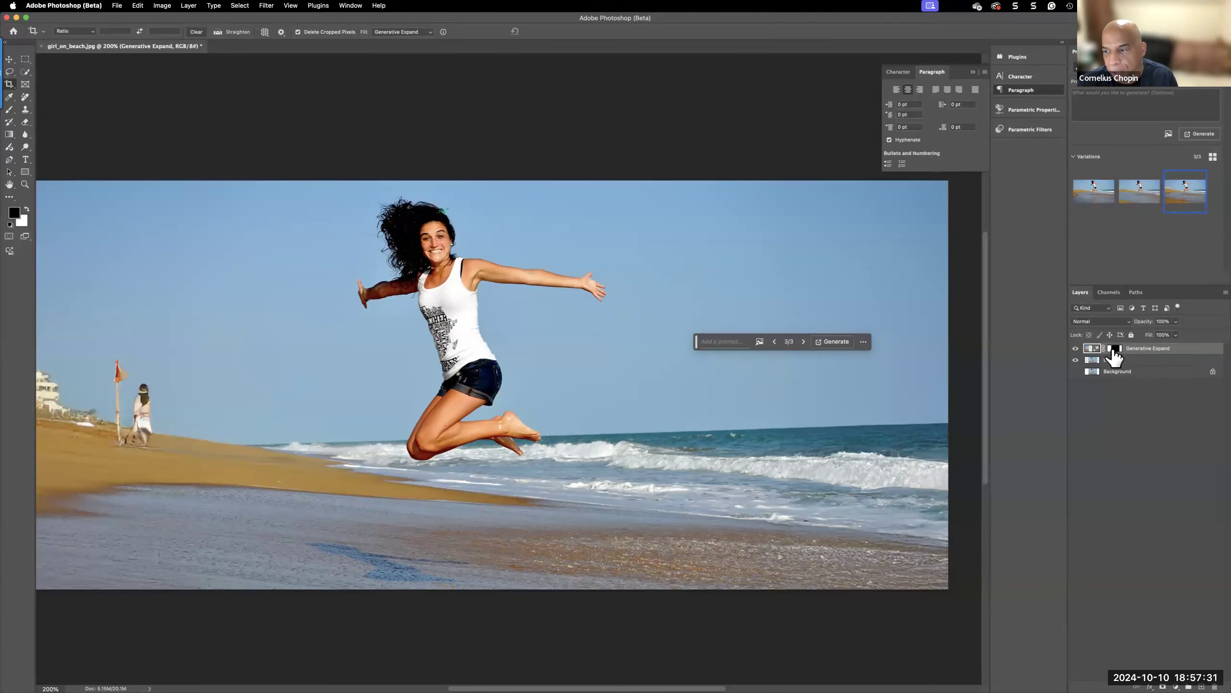
# Delete the Generative Expand layer and undo back to the original-width beach photo, leaving Layer 1 and Background
pyautogui.moveTo(1127, 355); pyautogui.dragTo(1212, 685)
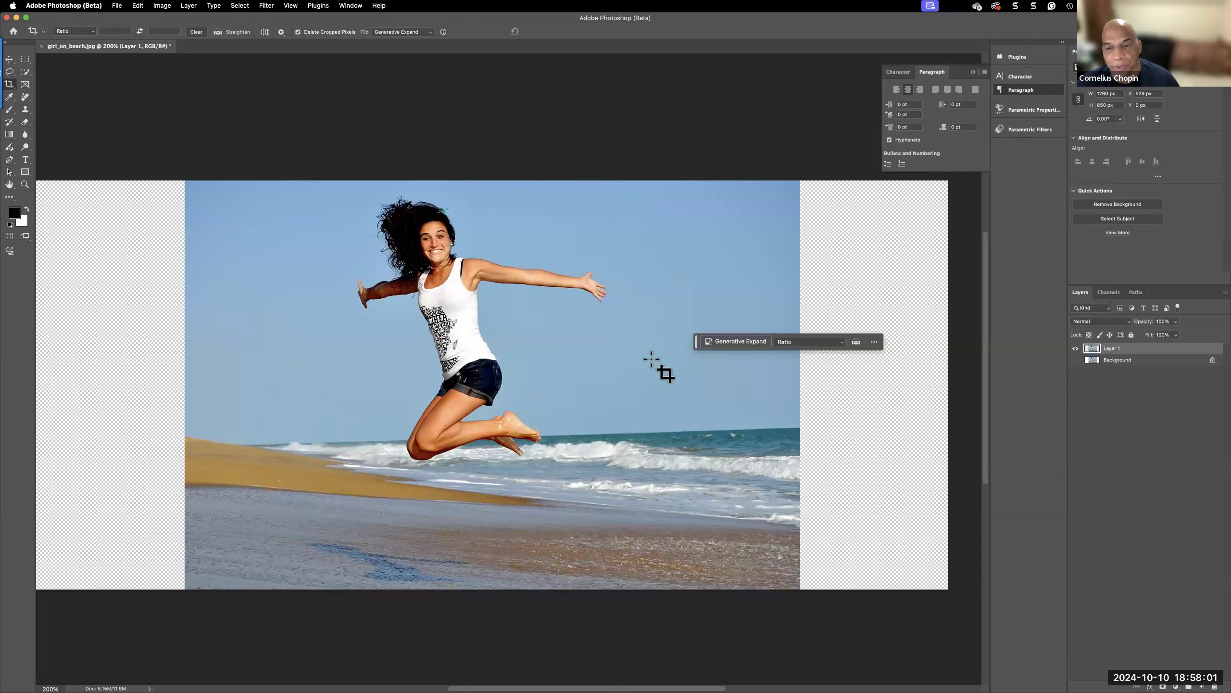
pyautogui.click(754, 341)
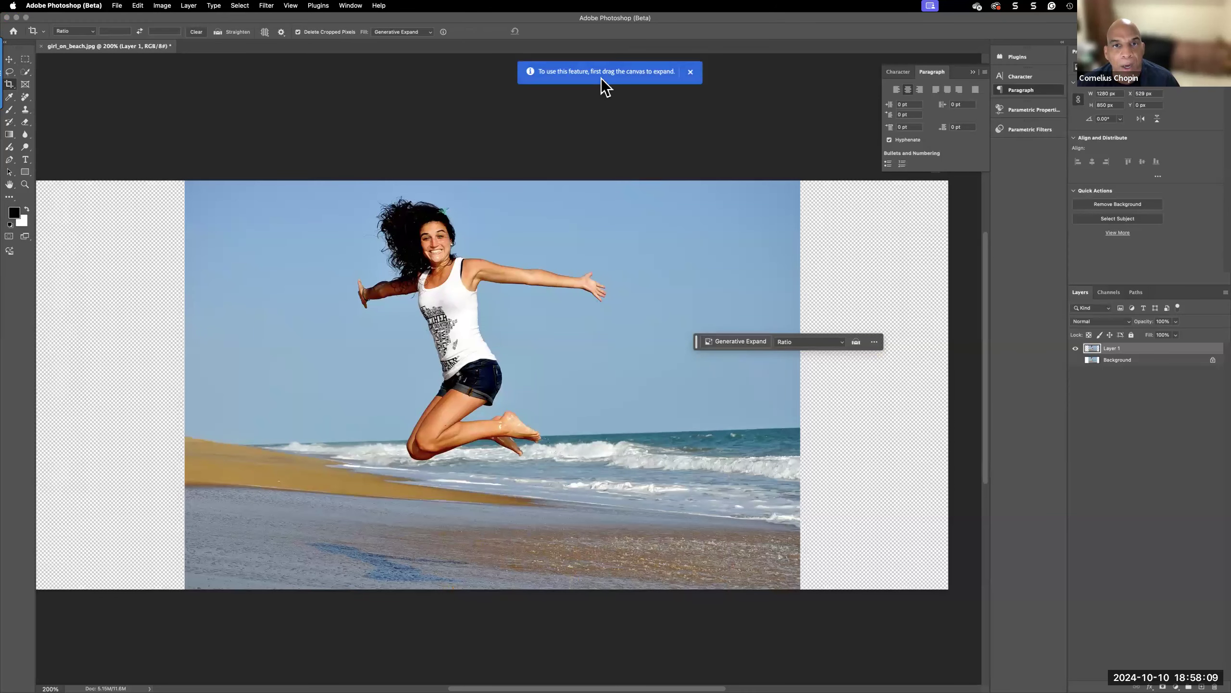
pyautogui.click(746, 341)
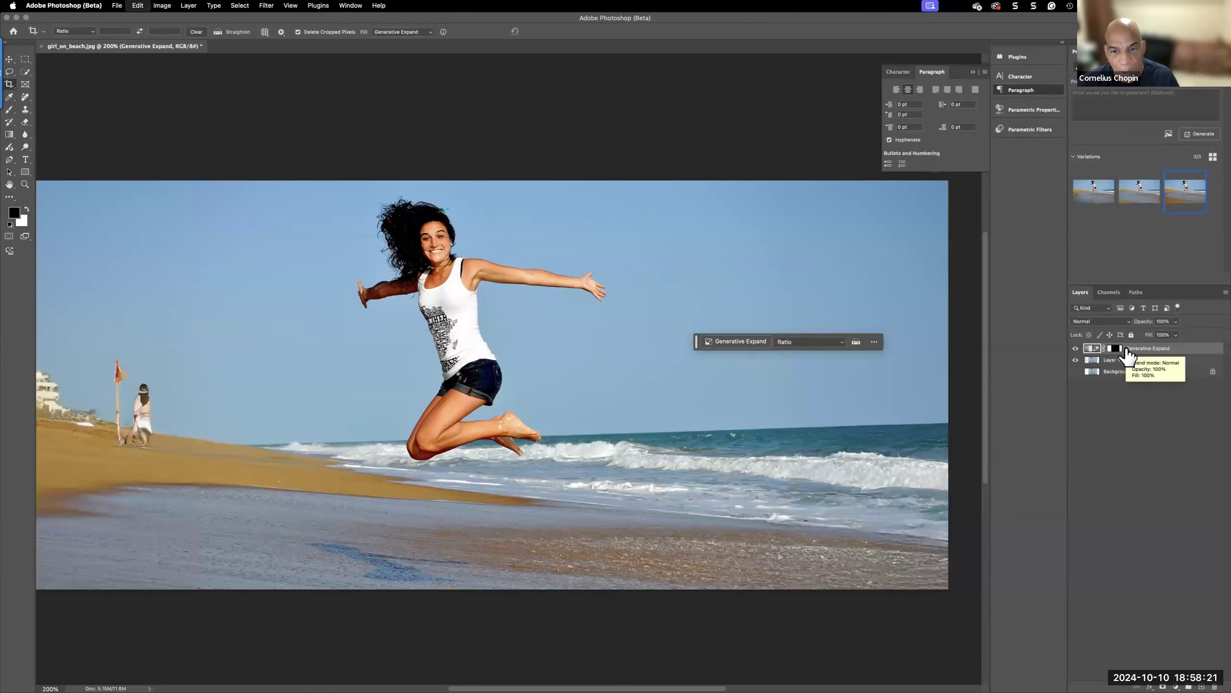
pyautogui.press('super+z')
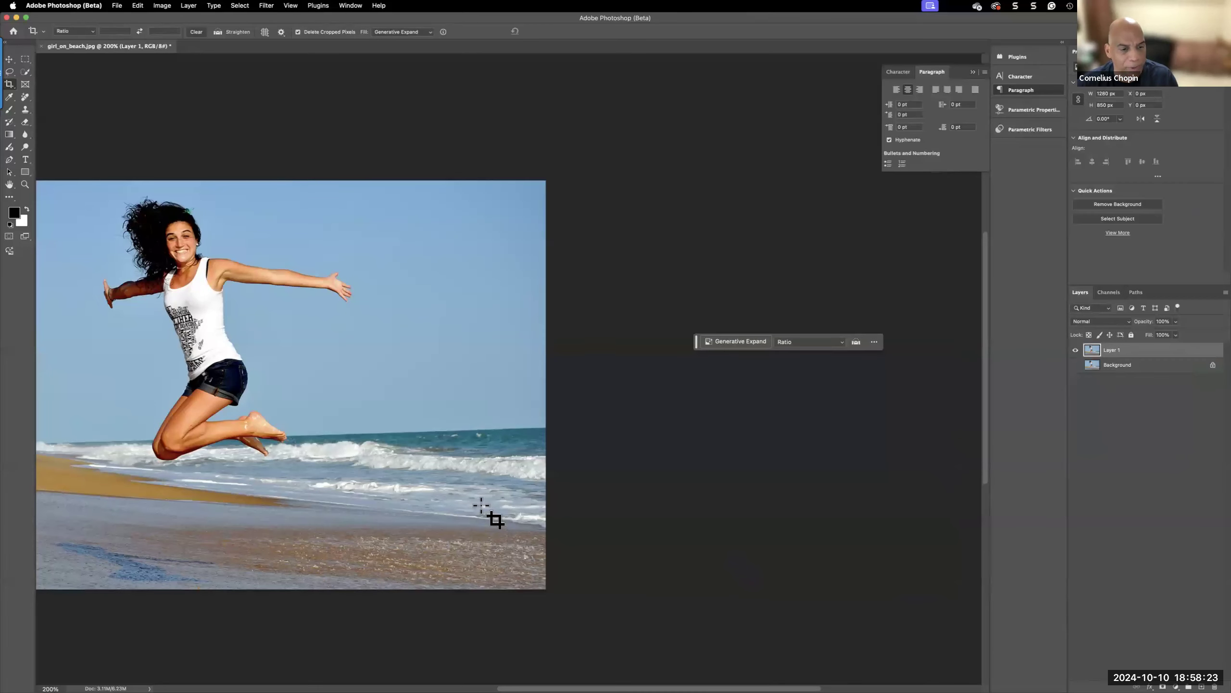
pyautogui.hscroll(-10, 612, 431)
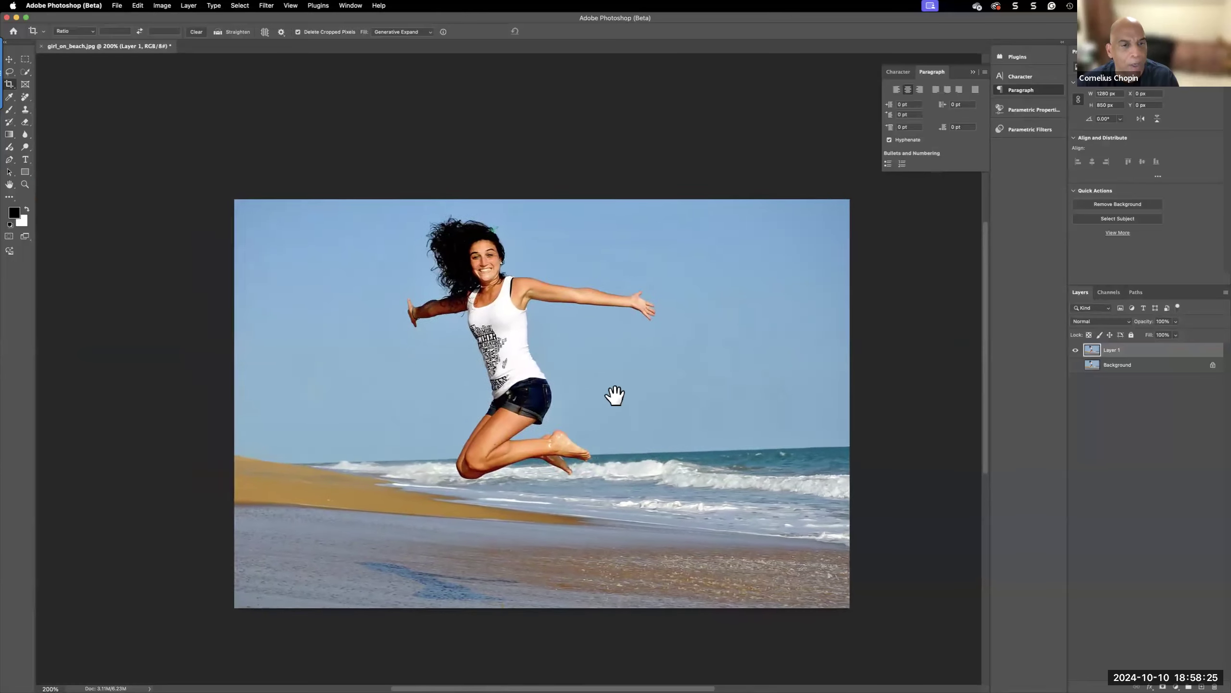
# With the Crop tool, widen the frame past both photo sides, keeping top and bottom at the photo edges
pyautogui.click(9, 84)
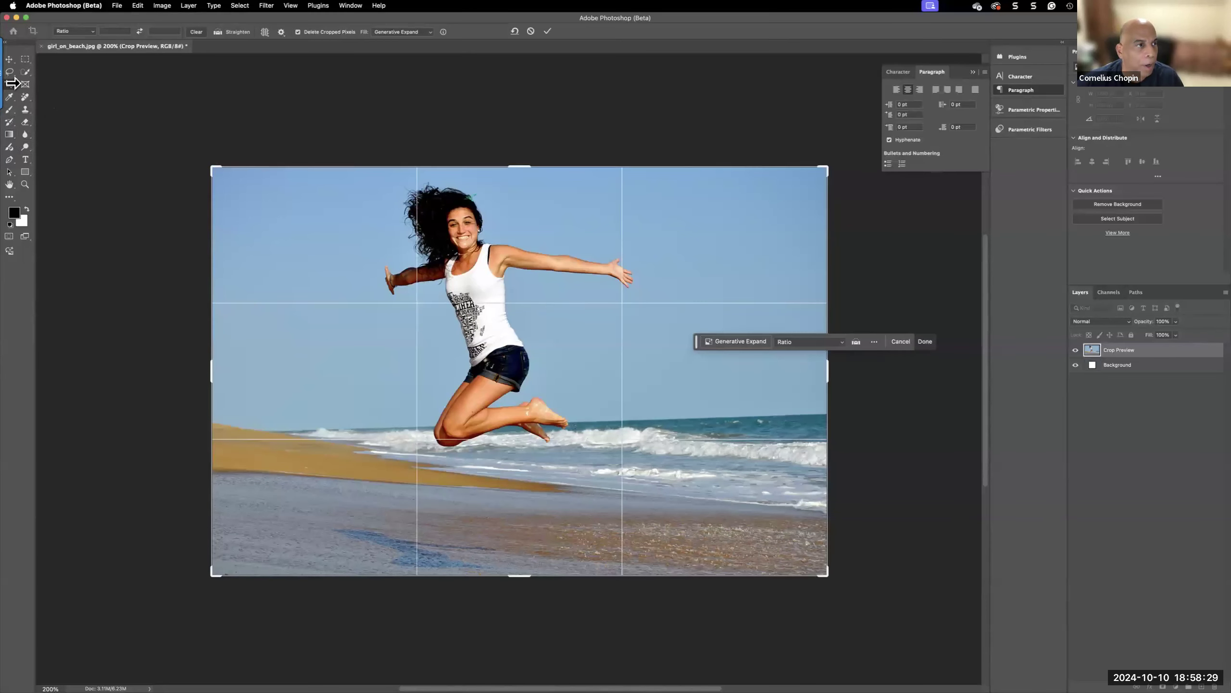
pyautogui.click(13, 83)
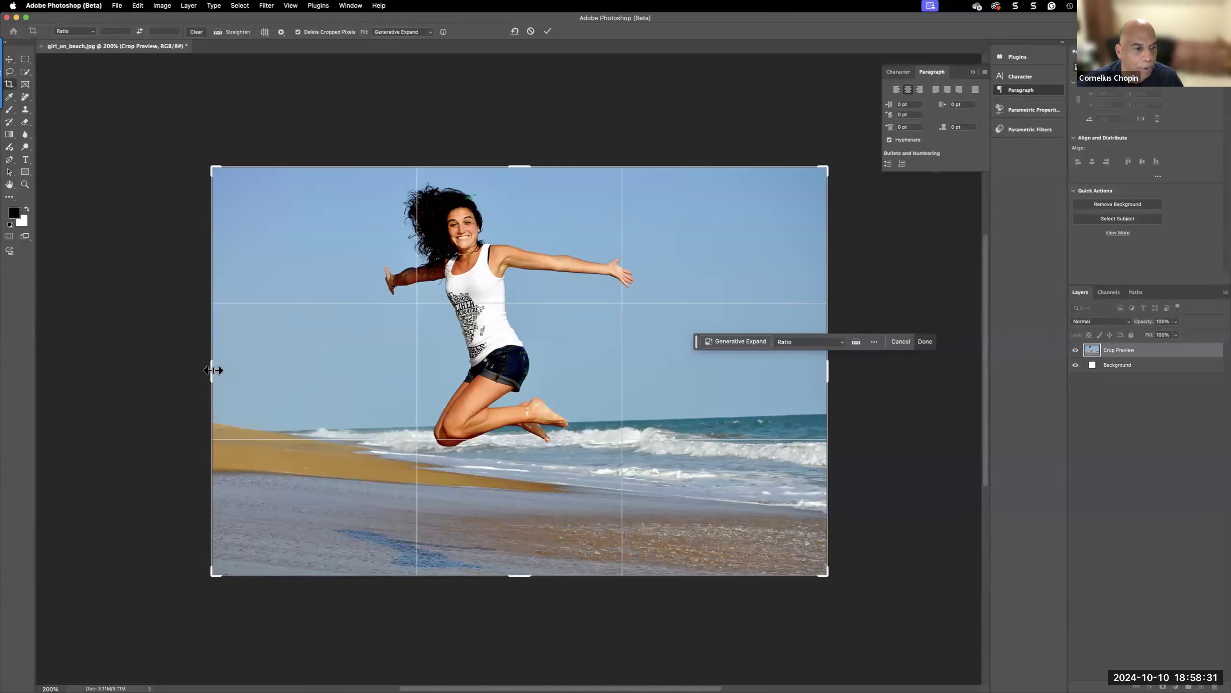
pyautogui.moveTo(200, 366); pyautogui.dragTo(145, 370)
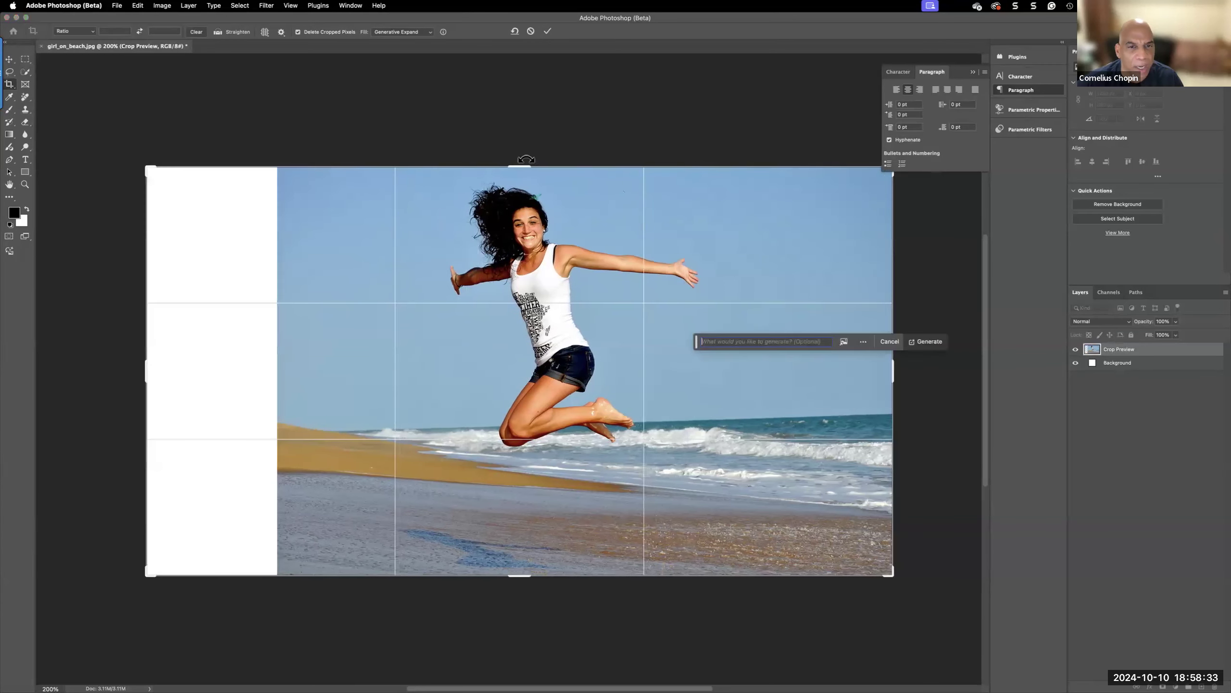
pyautogui.moveTo(519, 167); pyautogui.dragTo(522, 119)
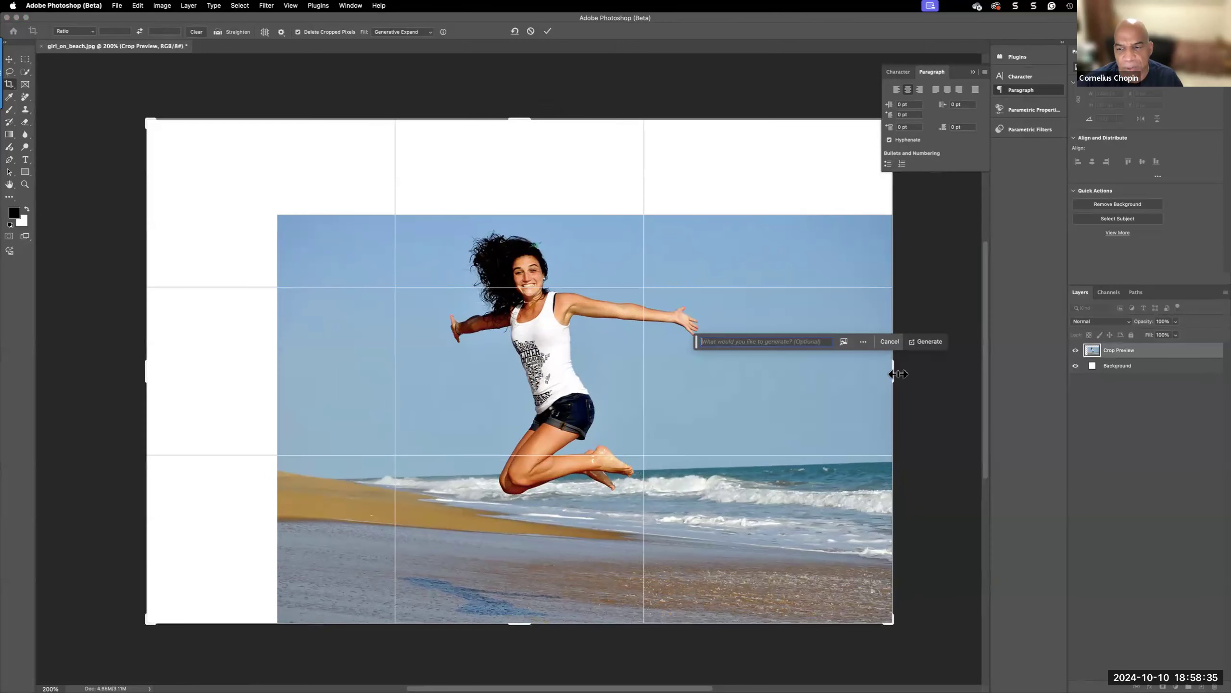
pyautogui.moveTo(899, 374); pyautogui.dragTo(957, 384)
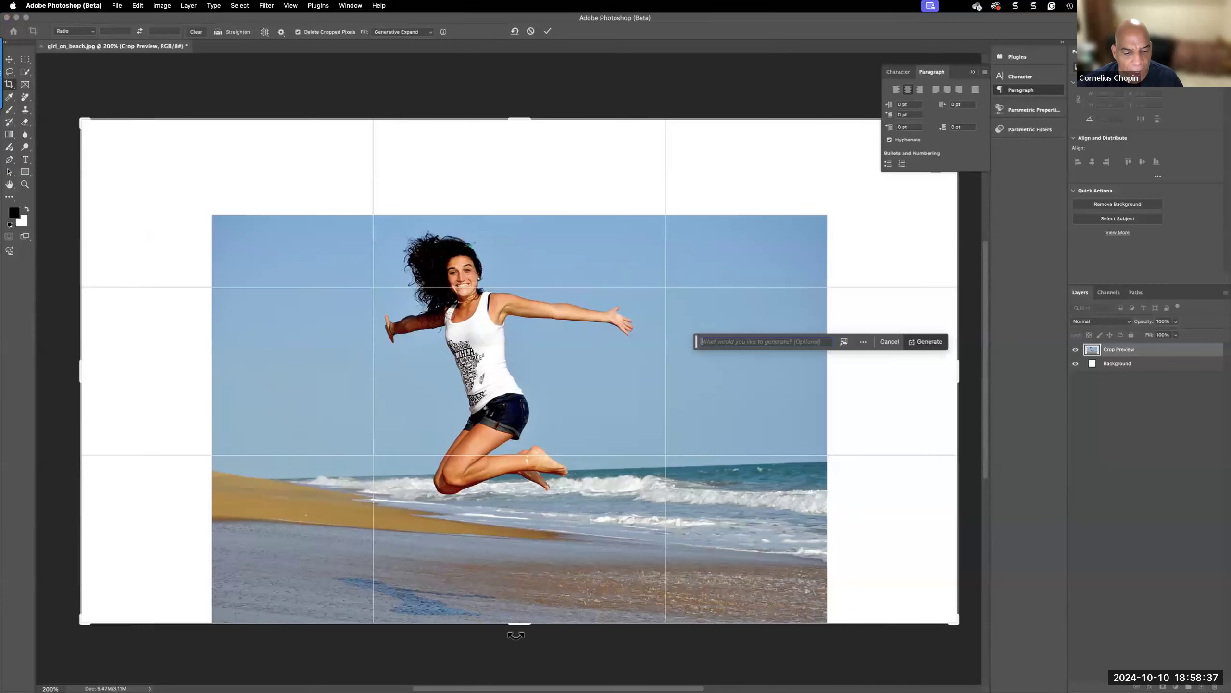
pyautogui.moveTo(515, 635); pyautogui.dragTo(514, 658)
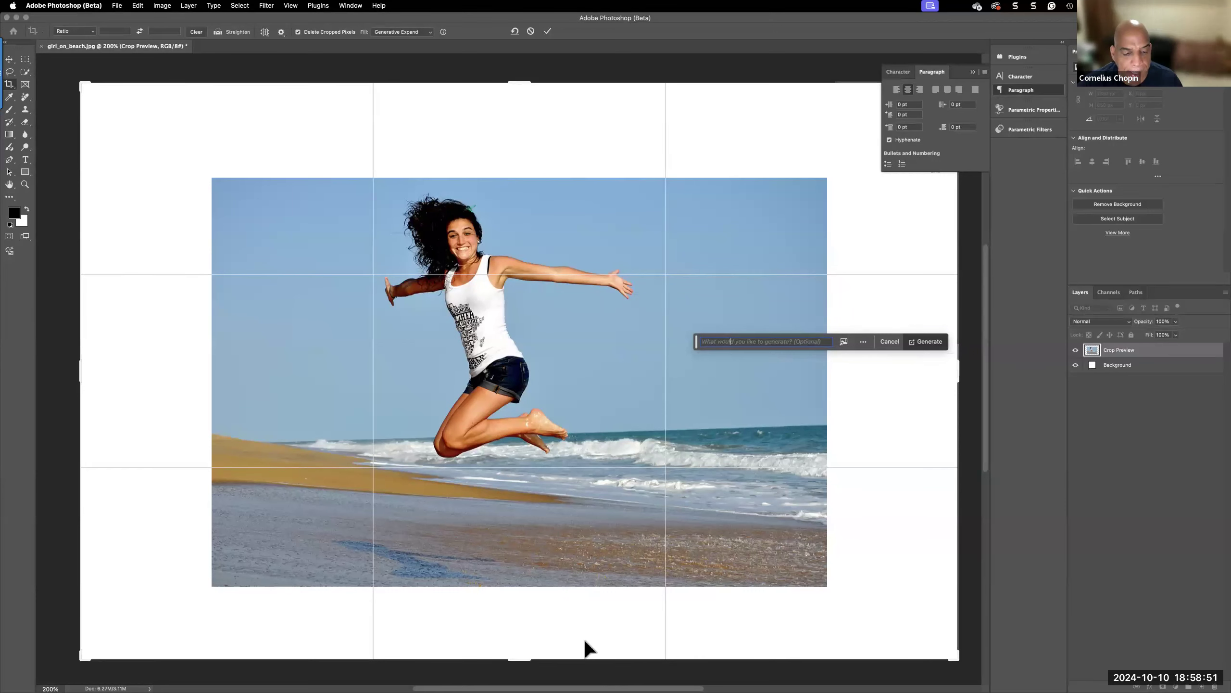
pyautogui.moveTo(521, 659); pyautogui.dragTo(528, 615)
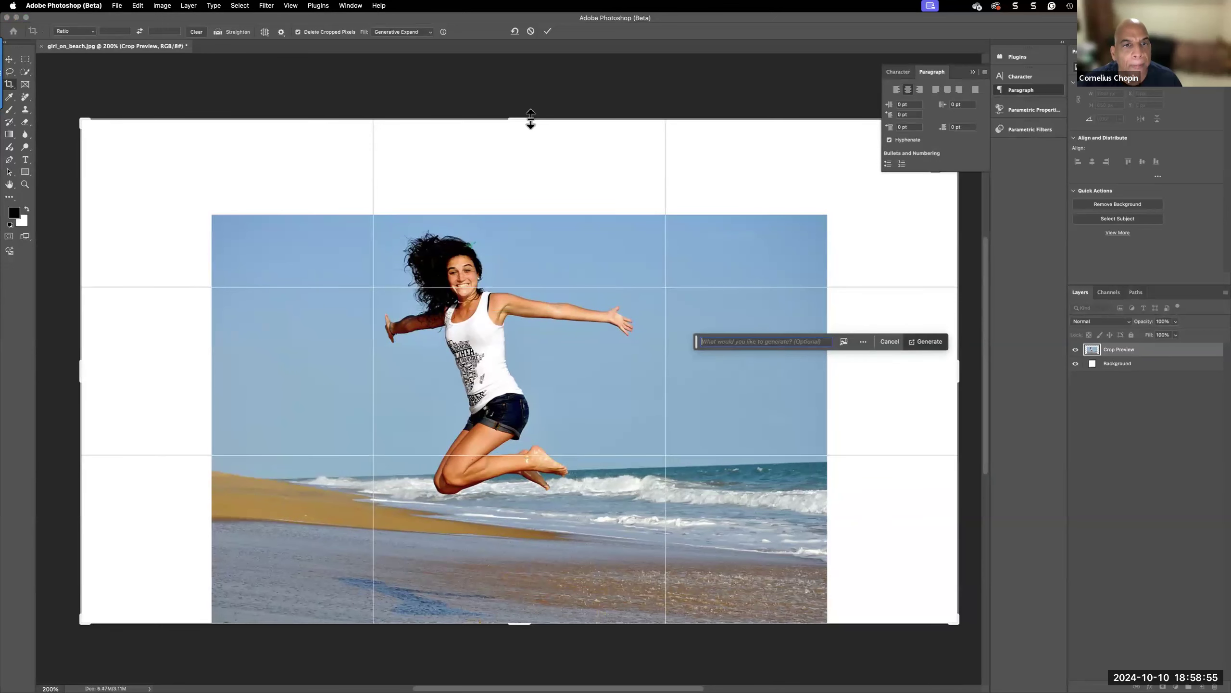
pyautogui.moveTo(524, 119); pyautogui.dragTo(526, 166)
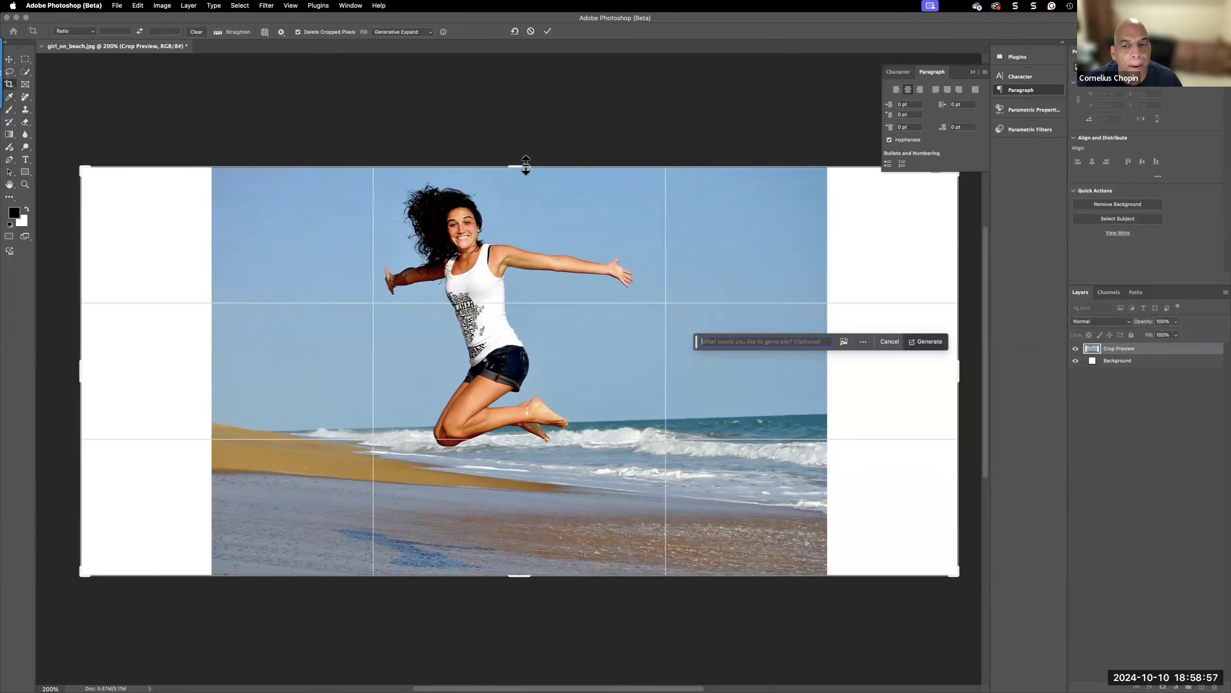
# Generate scenery for the empty sides and choose variation 3/3 with greenery on the left
pyautogui.click(928, 342)
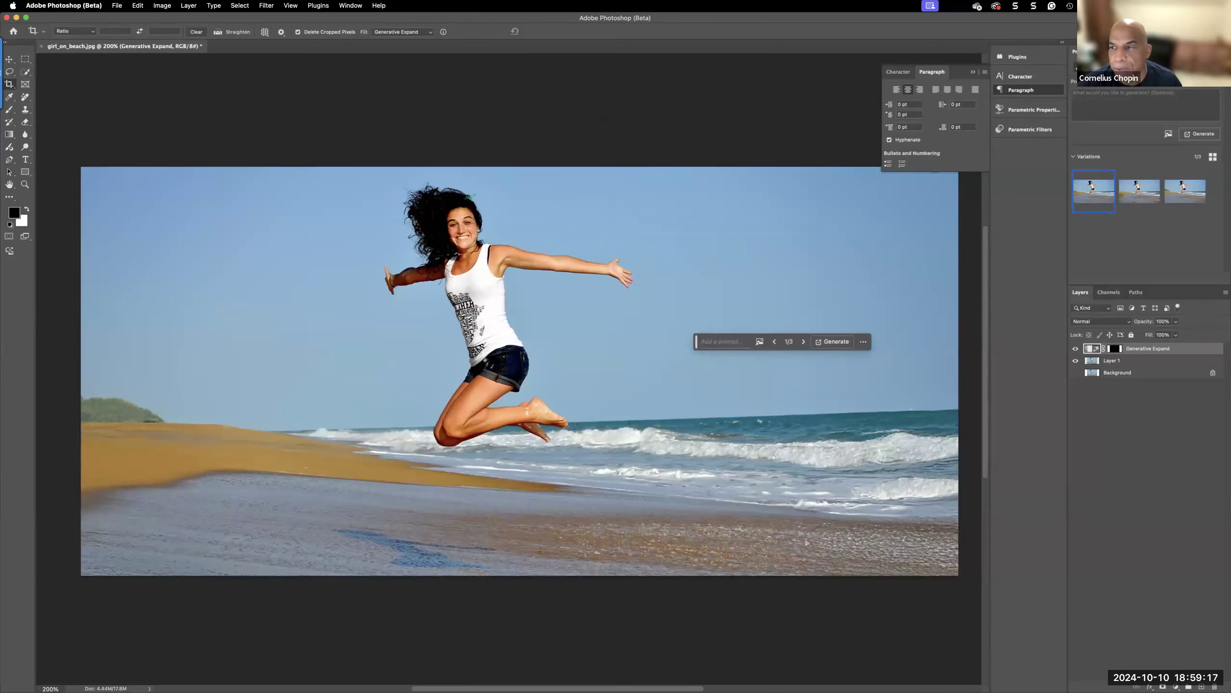
pyautogui.click(1134, 196)
pyautogui.click(1187, 196)
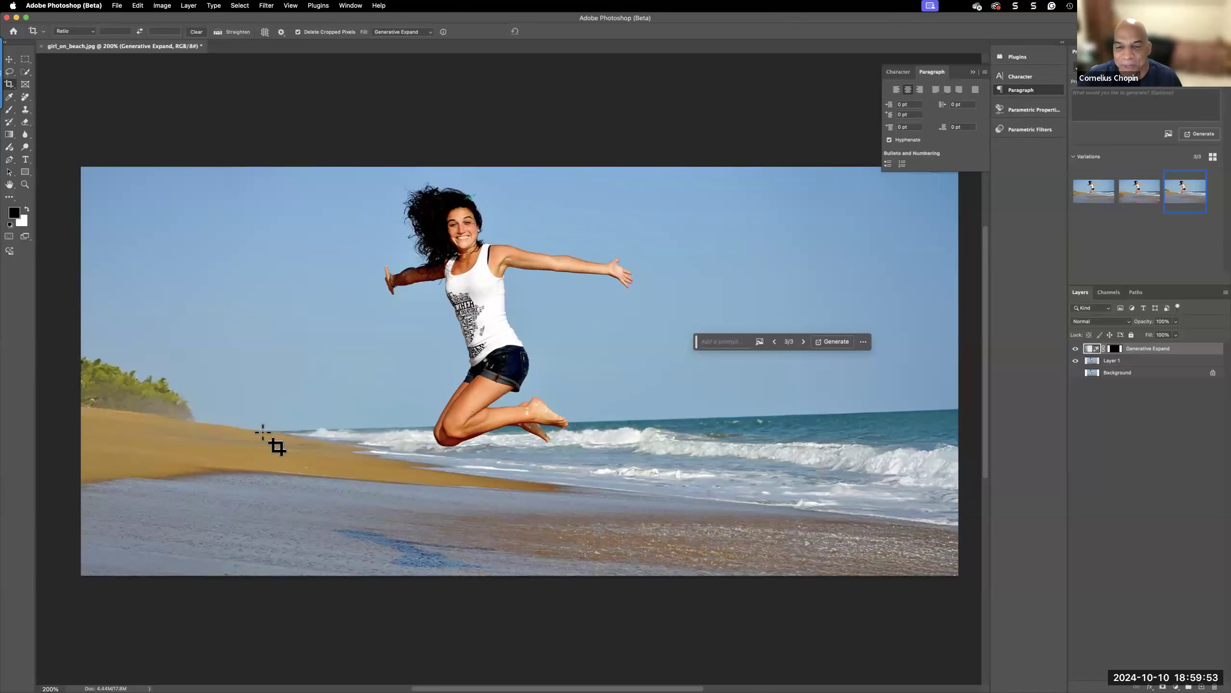
pyautogui.scroll(-3, 703, 533)
pyautogui.hscroll(-2, 703, 533)
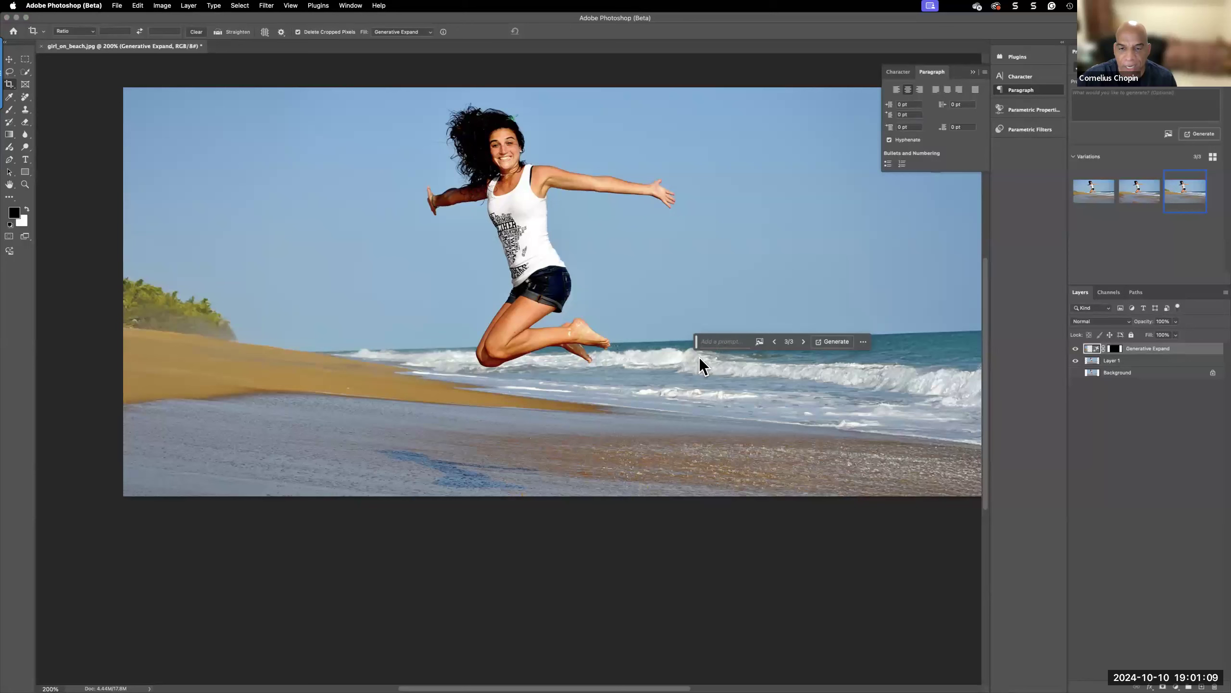
pyautogui.moveTo(698, 357); pyautogui.dragTo(703, 369)
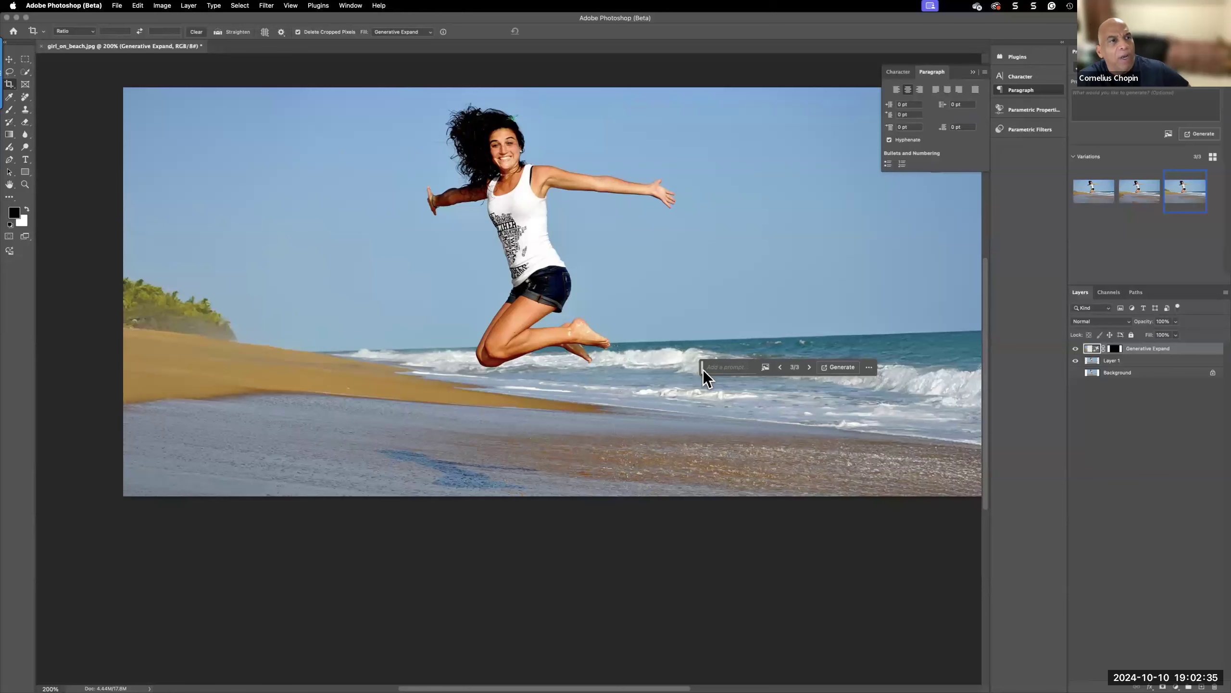
pyautogui.click(119, 7)
pyautogui.moveTo(175, 222)
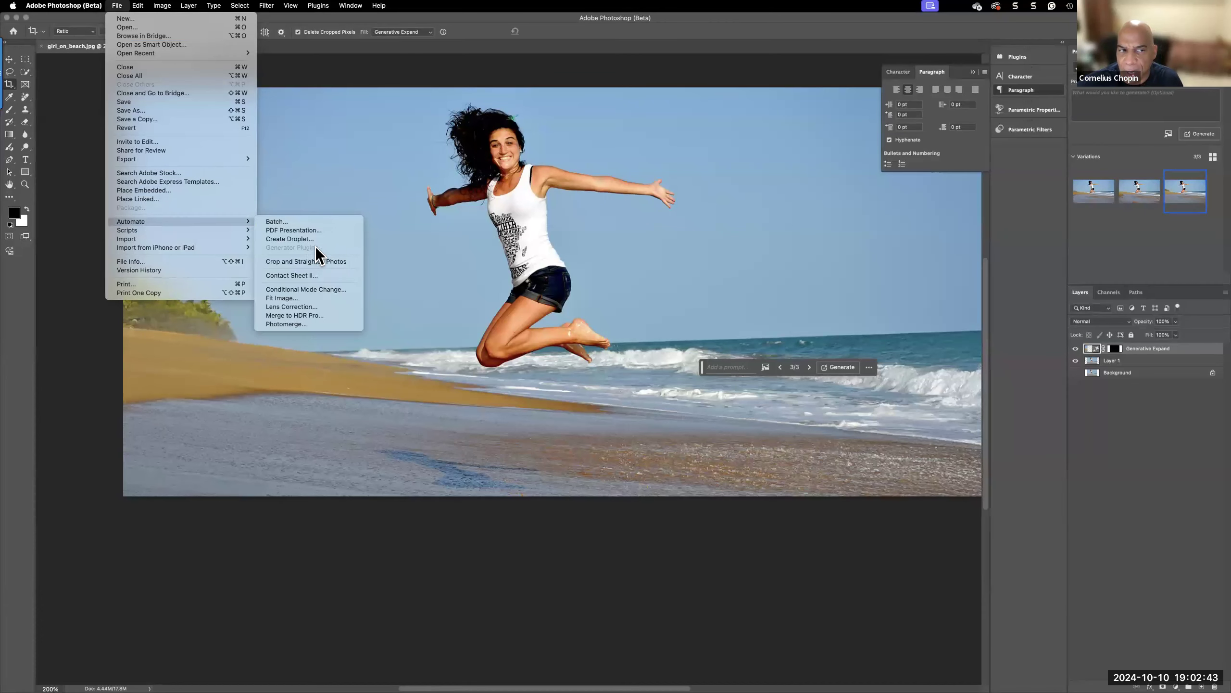
pyautogui.click(925, 333)
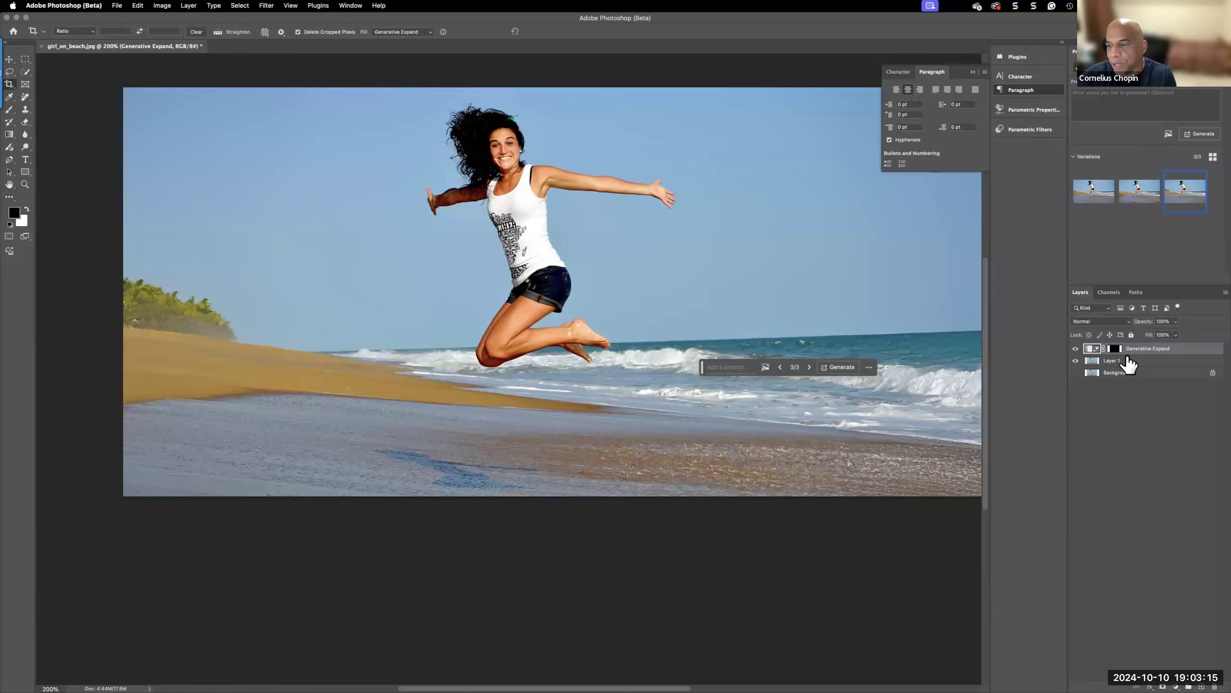
# Append '.png' to the Generative Expand layer name, making it 'Generative Expand.png'
pyautogui.doubleClick(1166, 349)
pyautogui.write('.png')
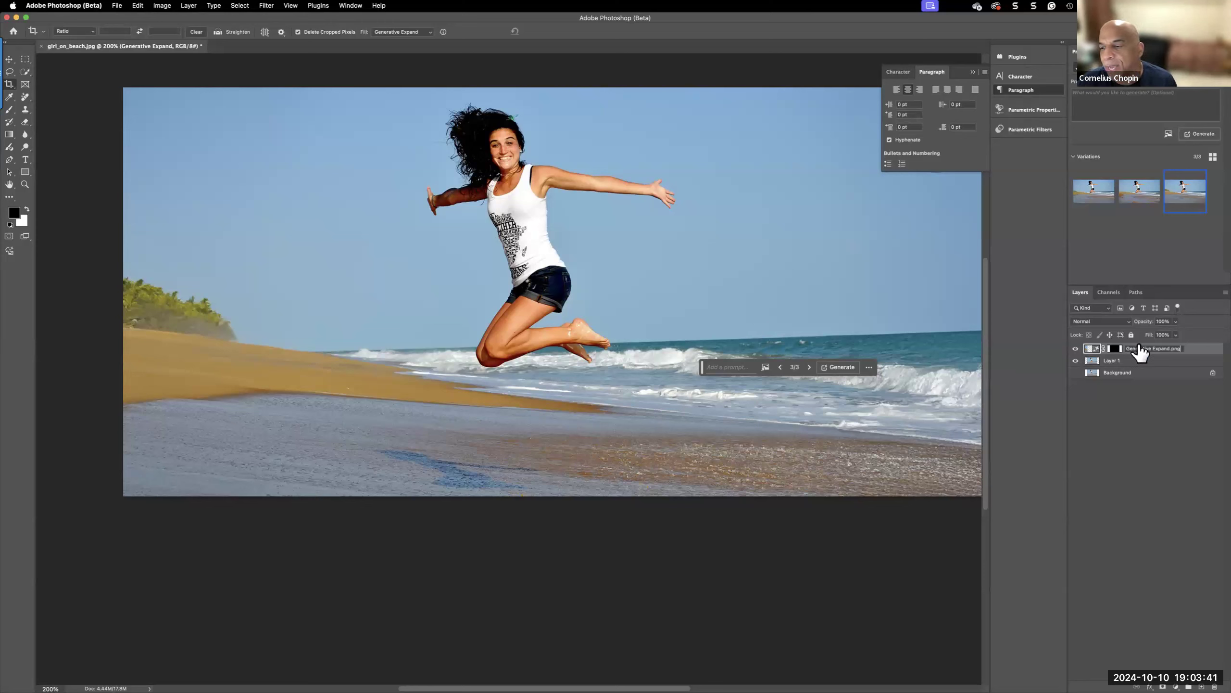
pyautogui.click(117, 6)
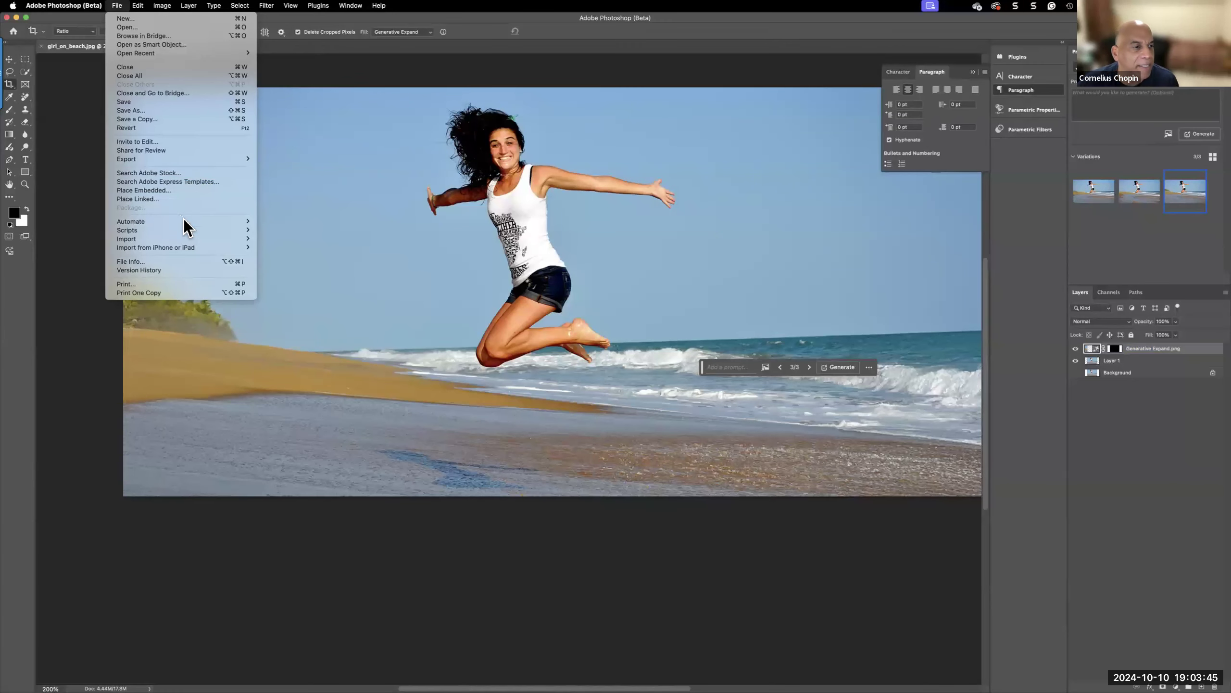
pyautogui.moveTo(184, 220)
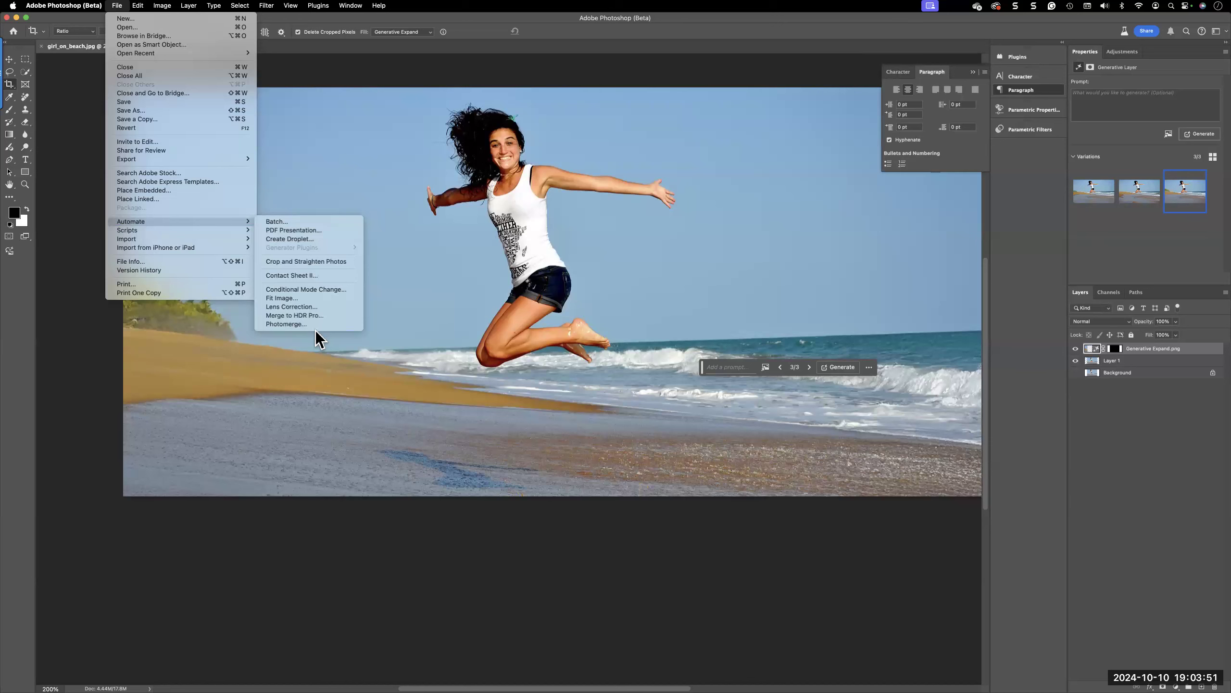
pyautogui.click(575, 25)
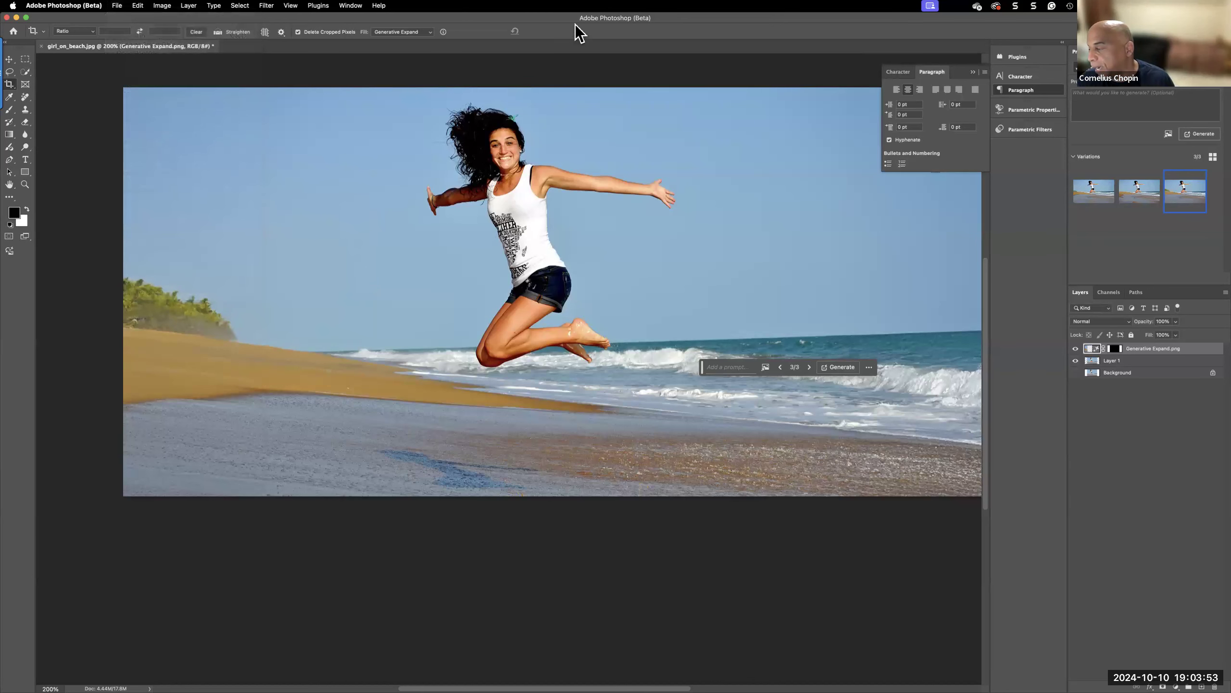